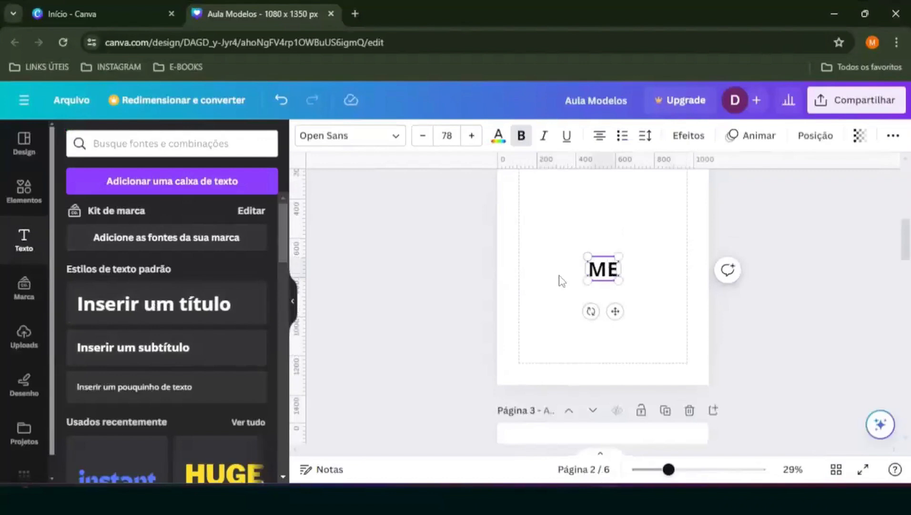
Step: Complete the title text as "MENU LATERAL" and place it at the upper margin of the page
{"action": "type", "text": "LATERA"}
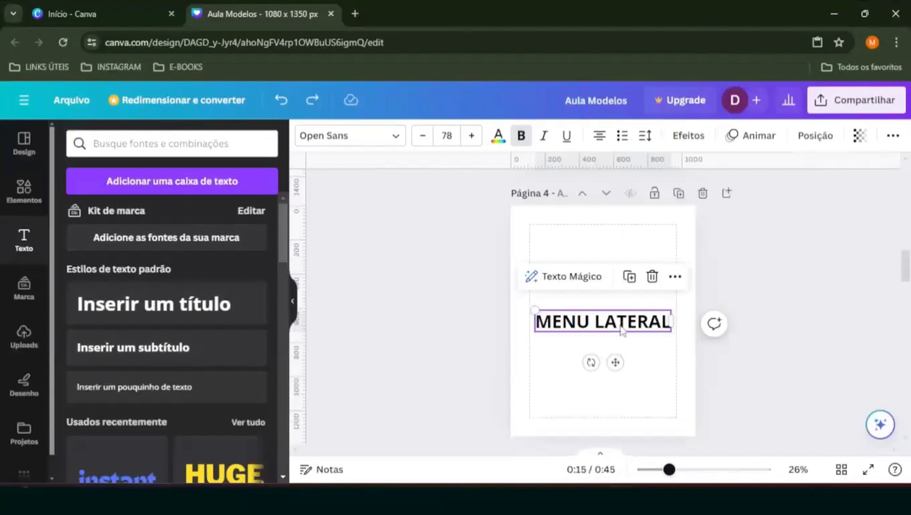
{"action": "left_click_drag", "start_coordinate": [621, 327], "coordinate": [622, 234]}
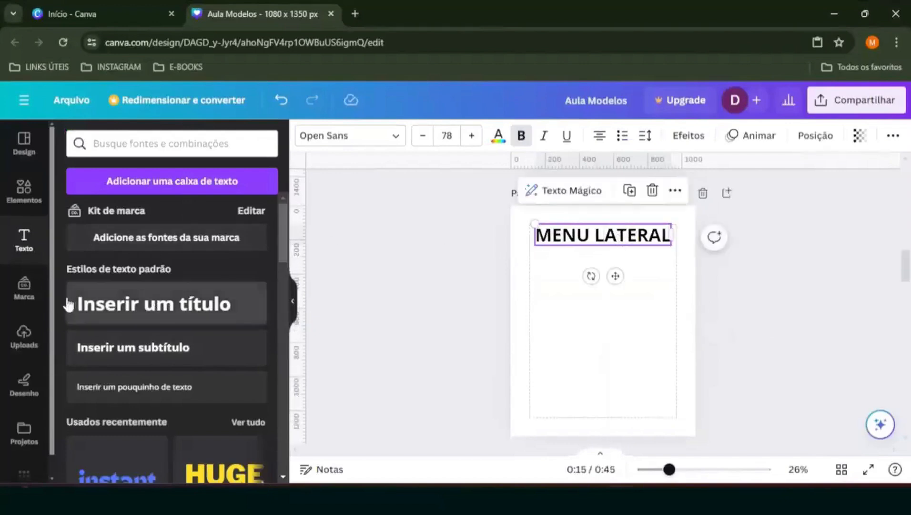
Step: Add a subtitle reading "TEXTOS" and position it just below the MENU LATERAL title
{"action": "left_click", "coordinate": [143, 351]}
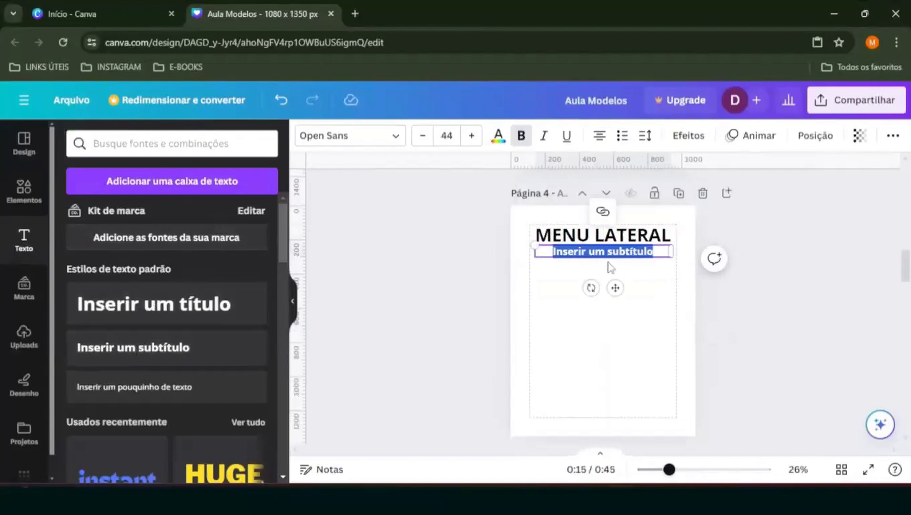
{"action": "left_click_drag", "start_coordinate": [616, 288], "coordinate": [617, 300]}
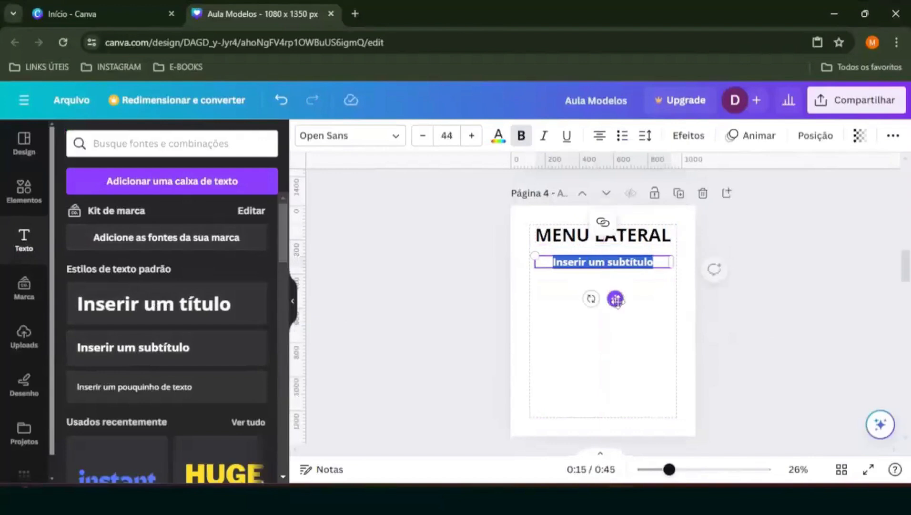
{"action": "type", "text": "TE"}
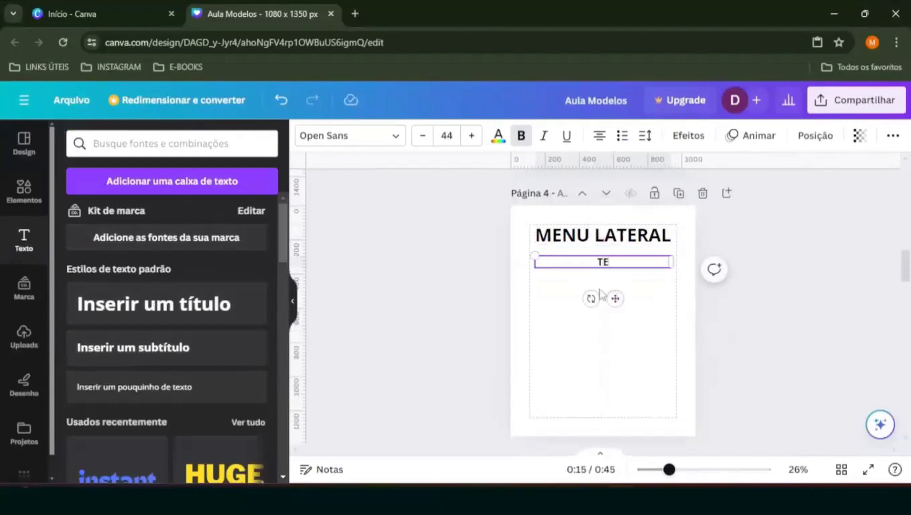
{"action": "type", "text": "XTOS"}
Step: Add a small body text below TEXTOS reading "Título, Subtítulo e um pouquinho de texto"
{"action": "left_click", "coordinate": [102, 390]}
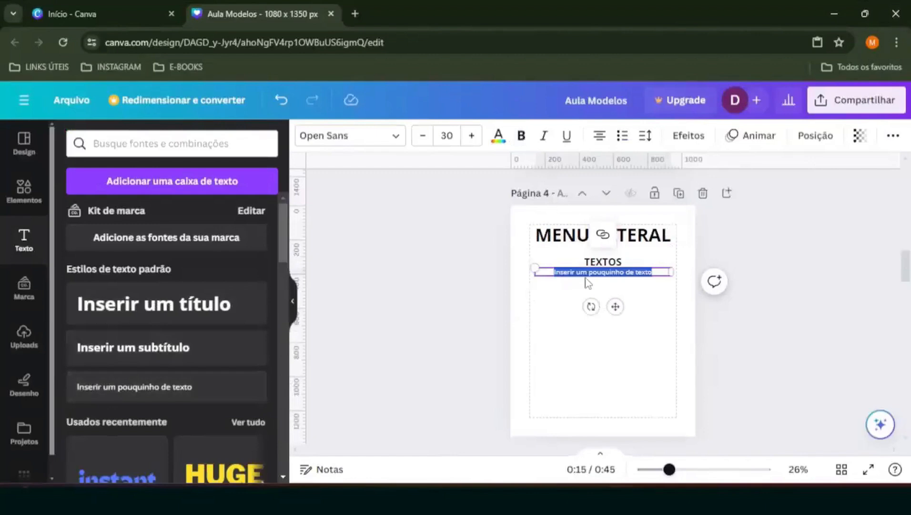
{"action": "key", "text": "Right"}
{"action": "type", "text": "9"}
{"action": "key", "text": "BackSpace"}
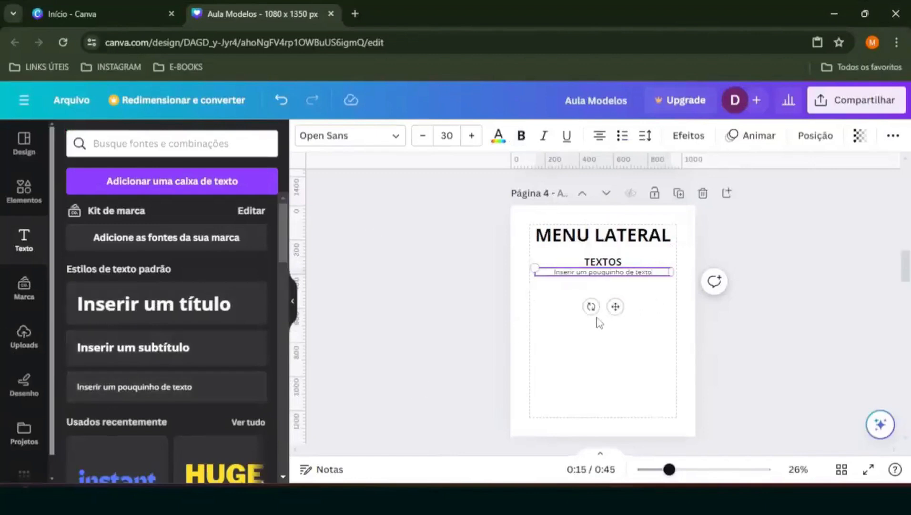
{"action": "left_click_drag", "start_coordinate": [616, 306], "coordinate": [614, 329]}
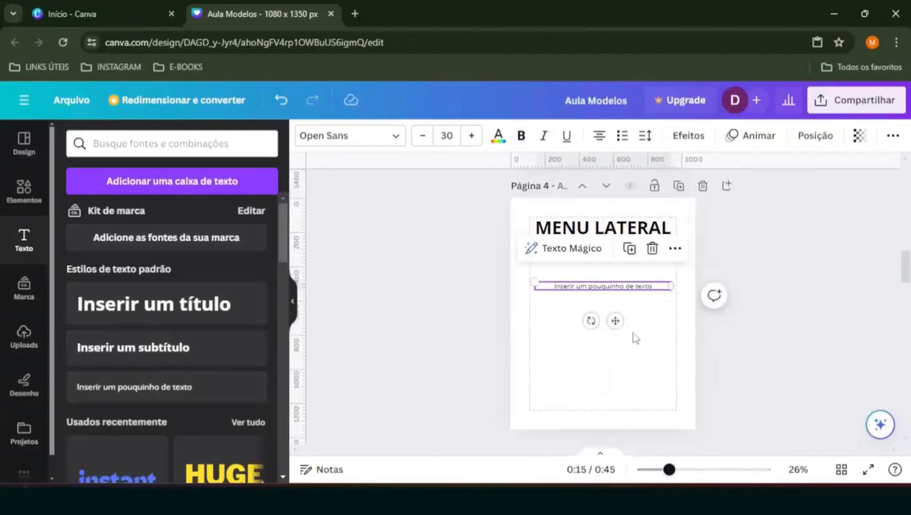
{"action": "key", "text": "Return"}
{"action": "type", "text": "Título, Subtítulo e um pouquinho de texto"}
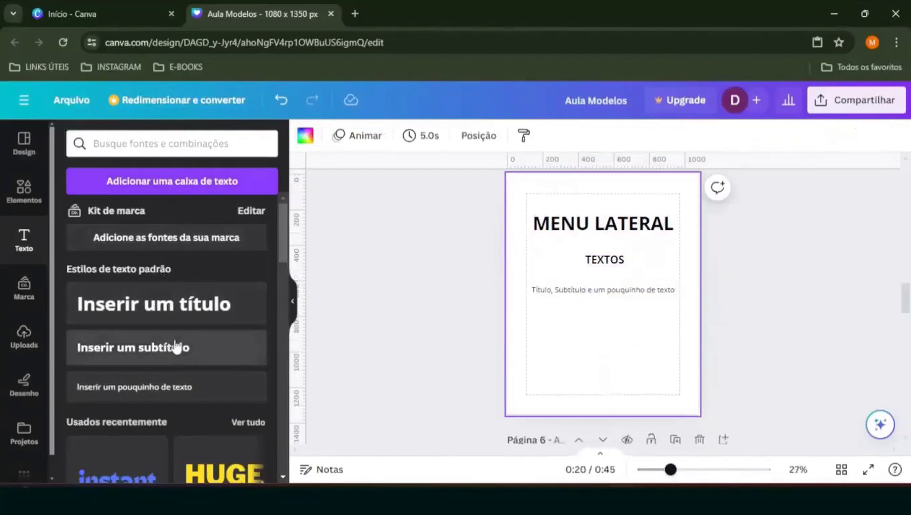
Step: Try a default paragraph text box below the small body text, enlarge it, and remove it again
{"action": "left_click", "coordinate": [189, 184]}
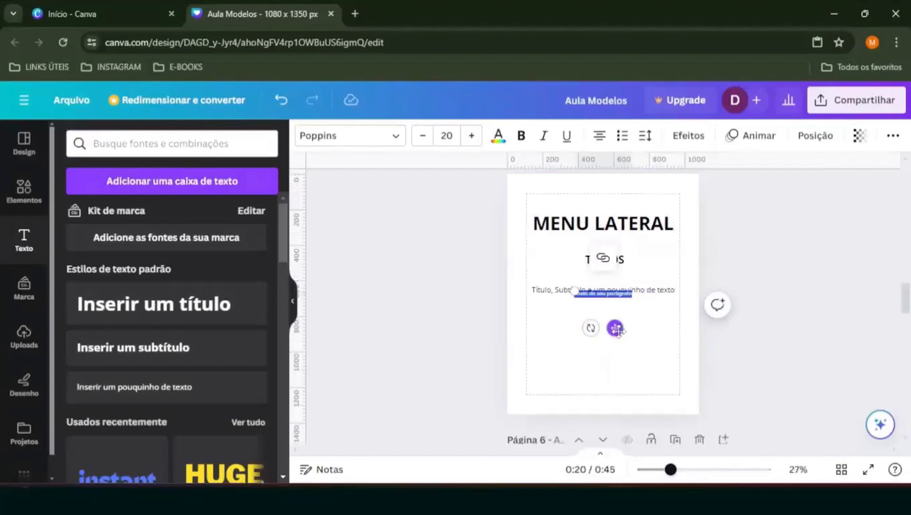
{"action": "left_click_drag", "start_coordinate": [615, 327], "coordinate": [615, 355]}
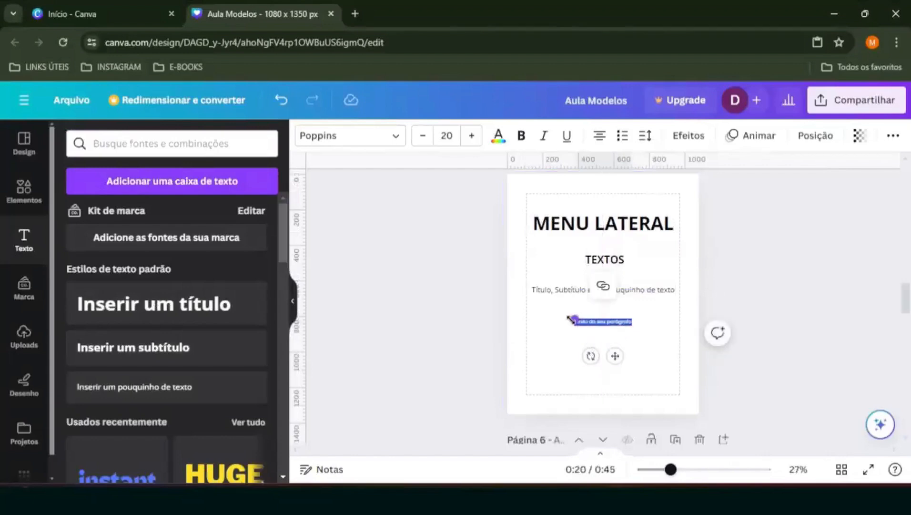
{"action": "key", "text": "ctrl+z"}
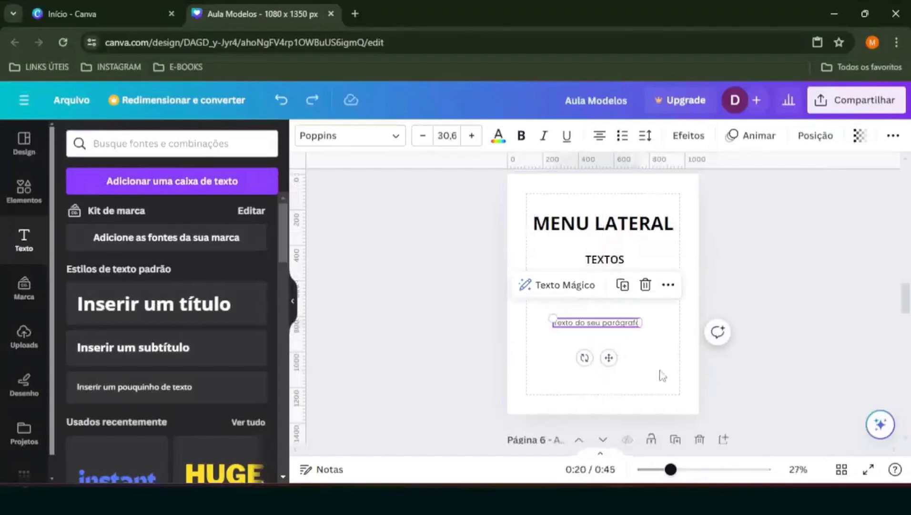
{"action": "left_click", "coordinate": [620, 328]}
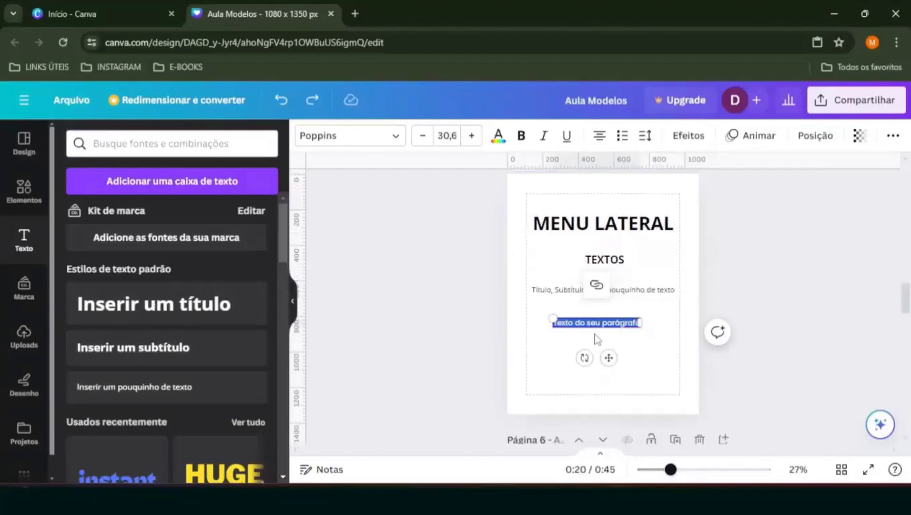
{"action": "key", "text": "Delete"}
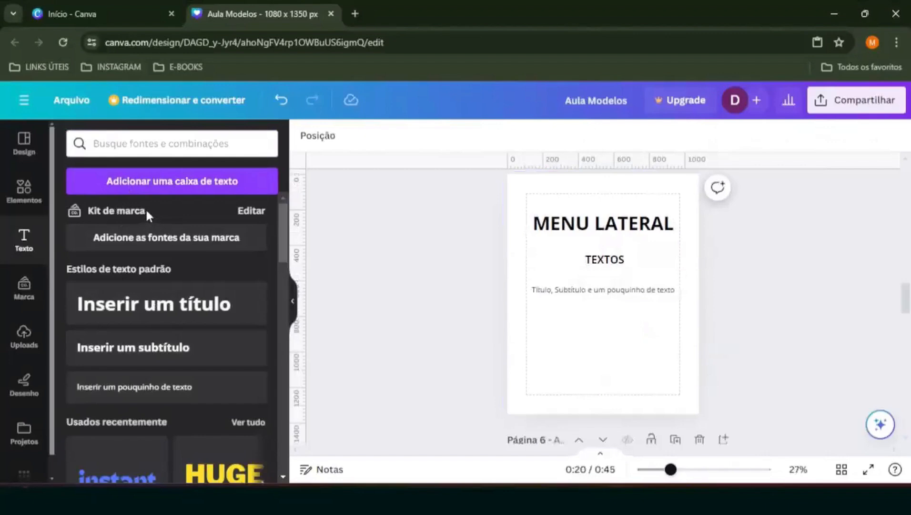
{"action": "key", "text": "ctrl+z"}
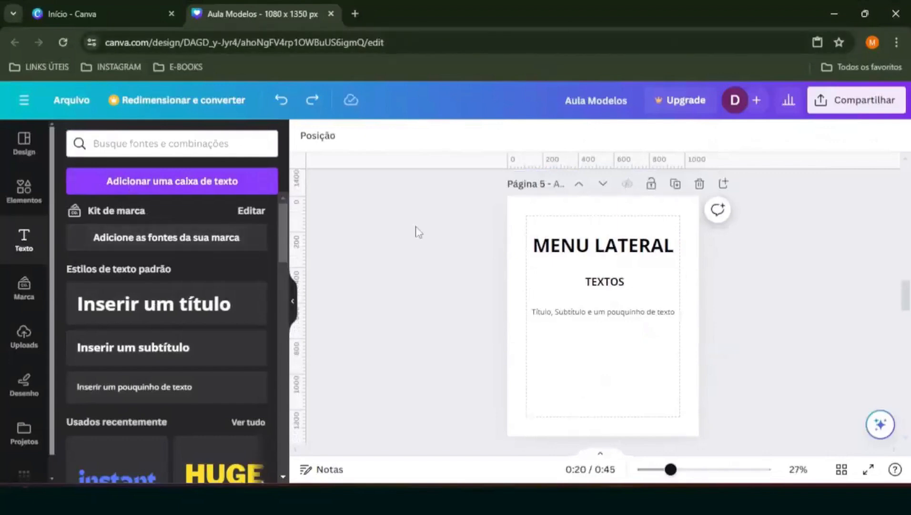
Step: Delete the orange bar covering the first list item on the MENU SUPERIOR page and undo the deletion
{"action": "scroll", "coordinate": [616, 305], "scroll_direction": "down", "scroll_amount": 5}
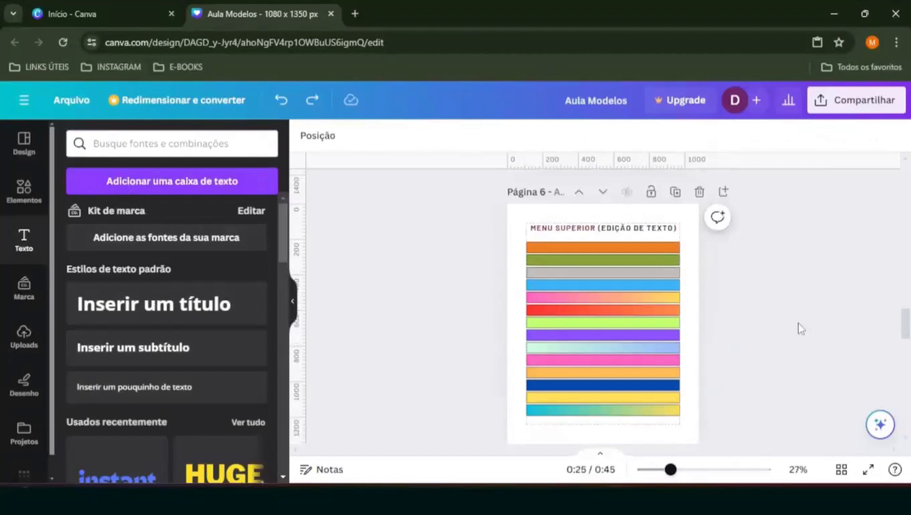
{"action": "left_click", "coordinate": [611, 245]}
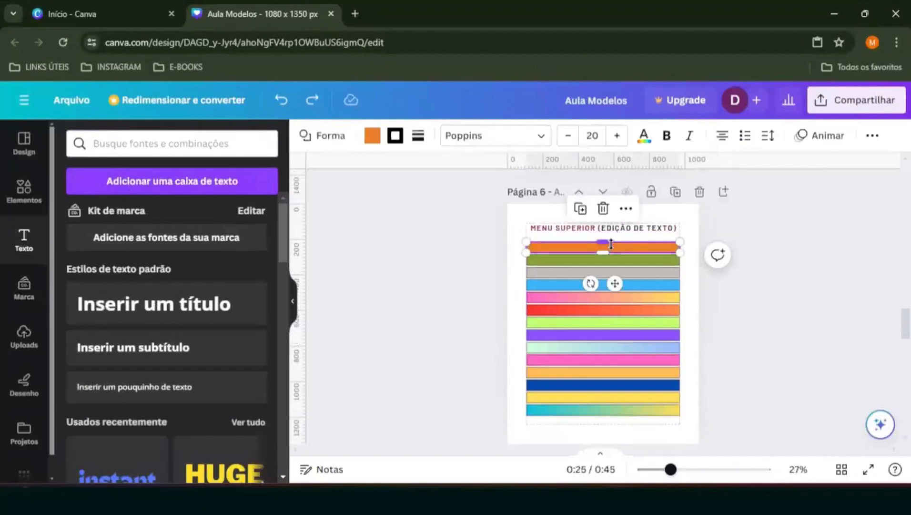
{"action": "key", "text": "Delete"}
{"action": "left_click", "coordinate": [546, 253]}
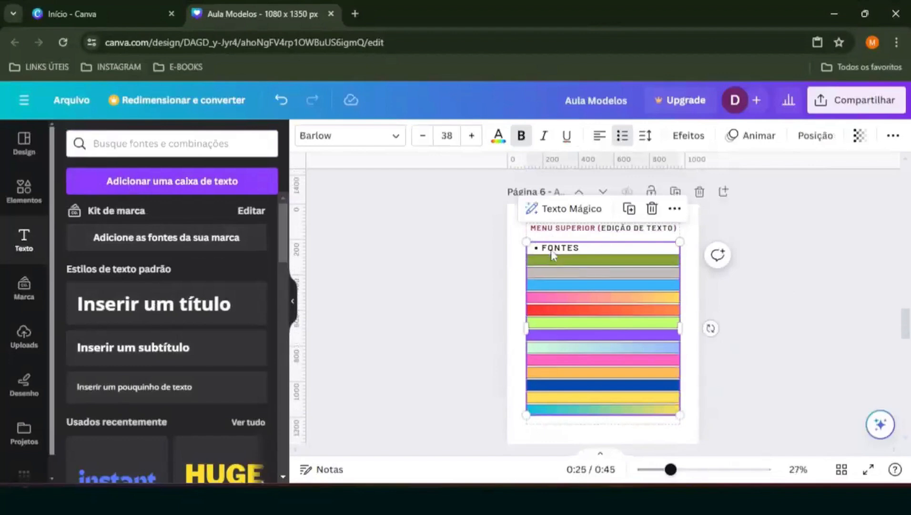
{"action": "key", "text": "ctrl+z"}
{"action": "key", "text": "ctrl+z"}
{"action": "key", "text": "ctrl+z"}
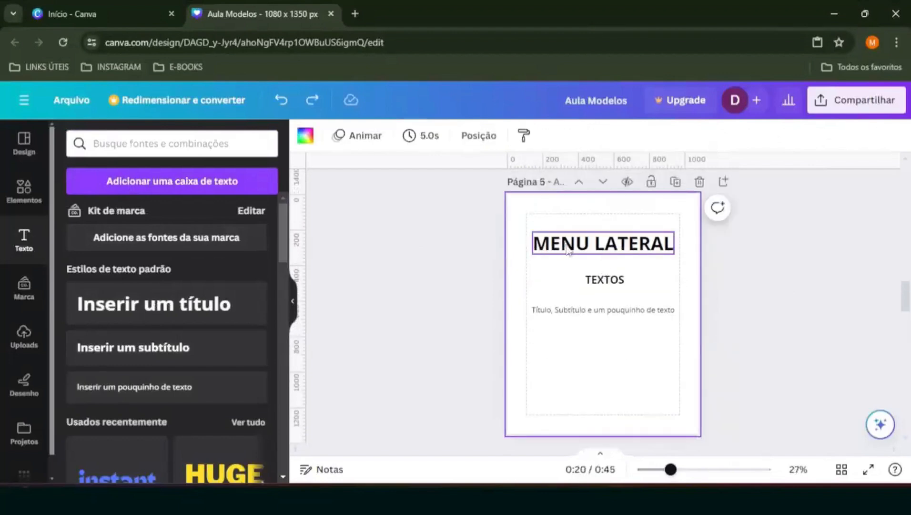
Step: Compare the font, size and bold settings of the title, subtitle and small text on page 5
{"action": "left_click", "coordinate": [569, 252]}
{"action": "left_click", "coordinate": [599, 284]}
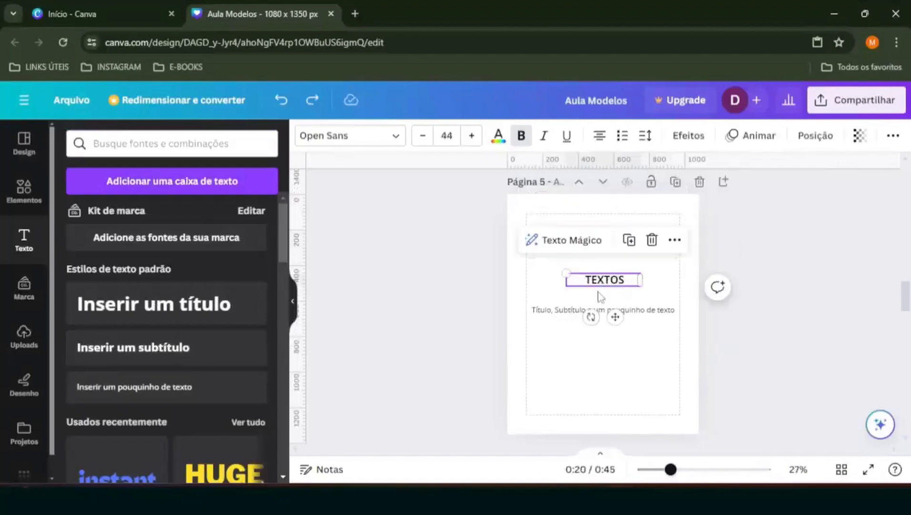
{"action": "left_click", "coordinate": [590, 315]}
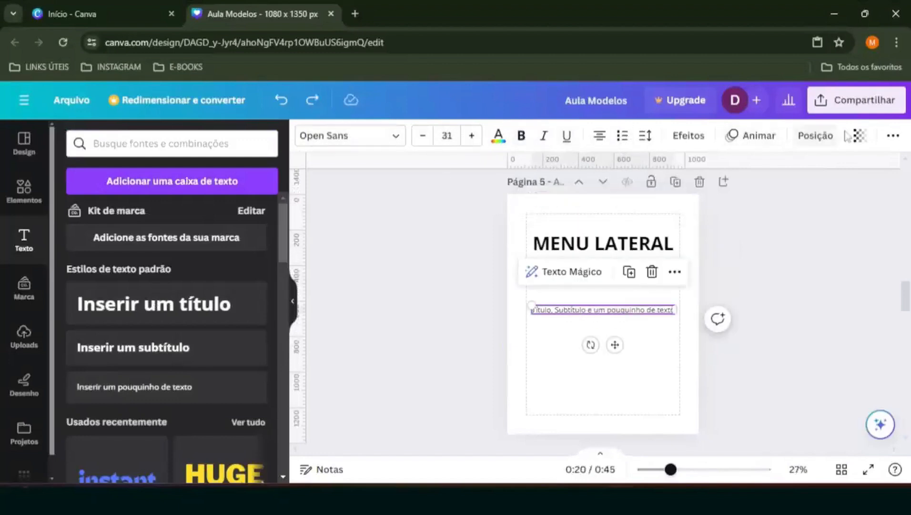
{"action": "key", "text": "ctrl+z"}
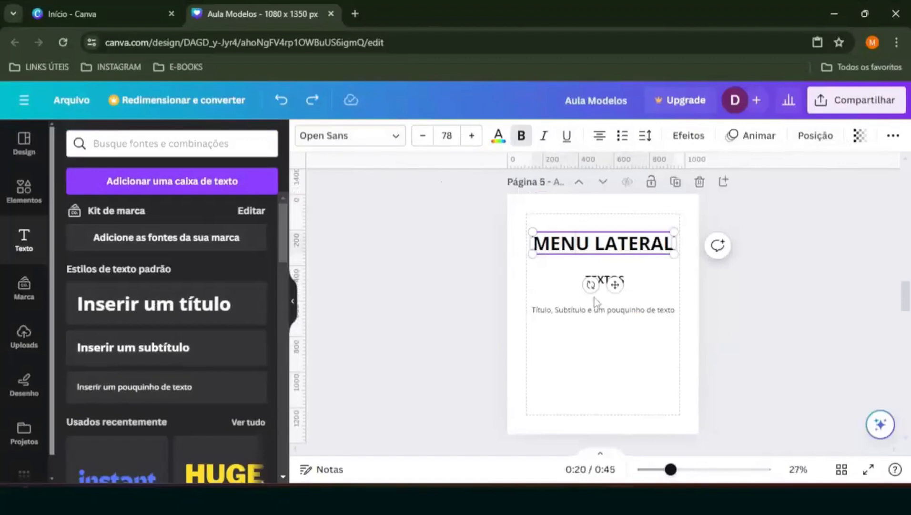
{"action": "left_click", "coordinate": [602, 281]}
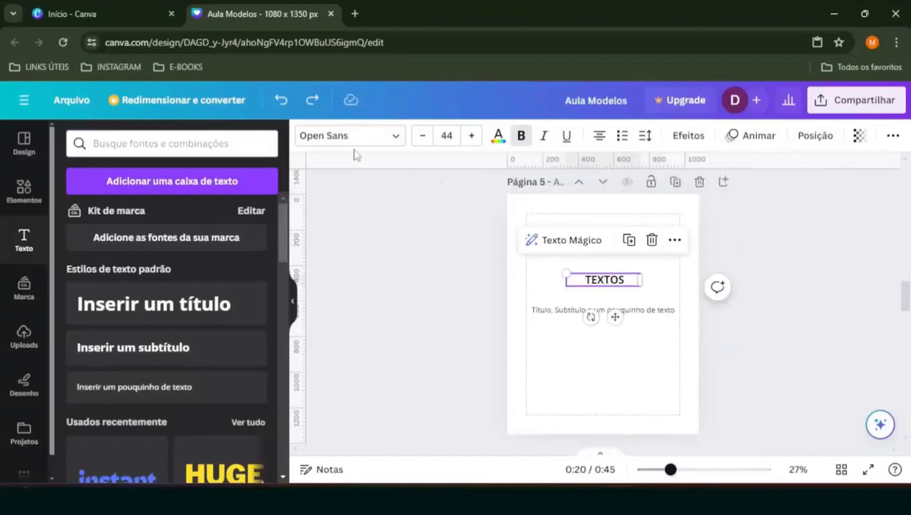
{"action": "left_click", "coordinate": [524, 137]}
{"action": "left_click", "coordinate": [555, 310]}
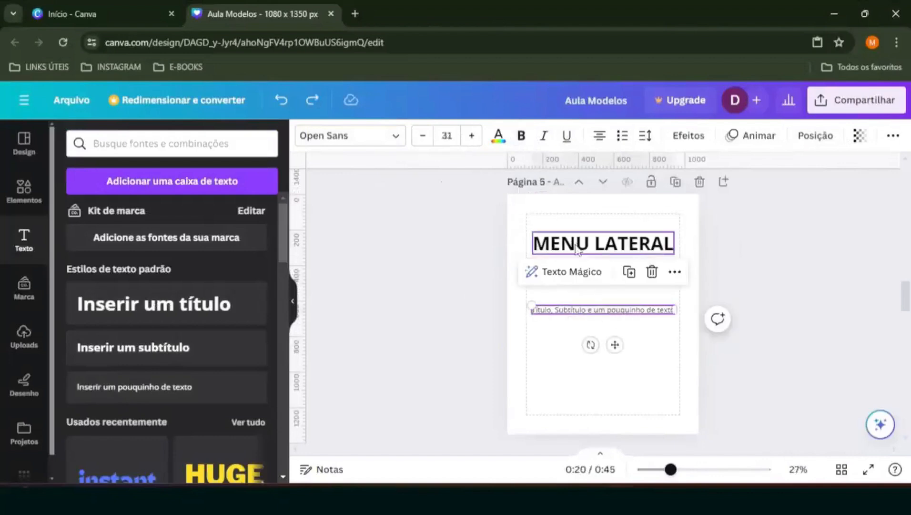
Step: Open the font list for the MENU LATERAL title, clear the "Títulos" search and browse the fonts
{"action": "left_click", "coordinate": [558, 241]}
{"action": "left_click", "coordinate": [335, 140]}
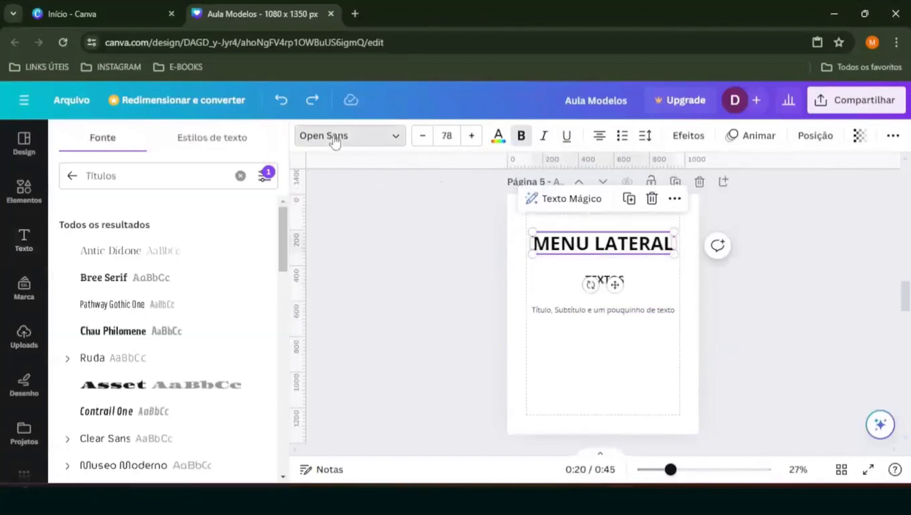
{"action": "left_click", "coordinate": [73, 177]}
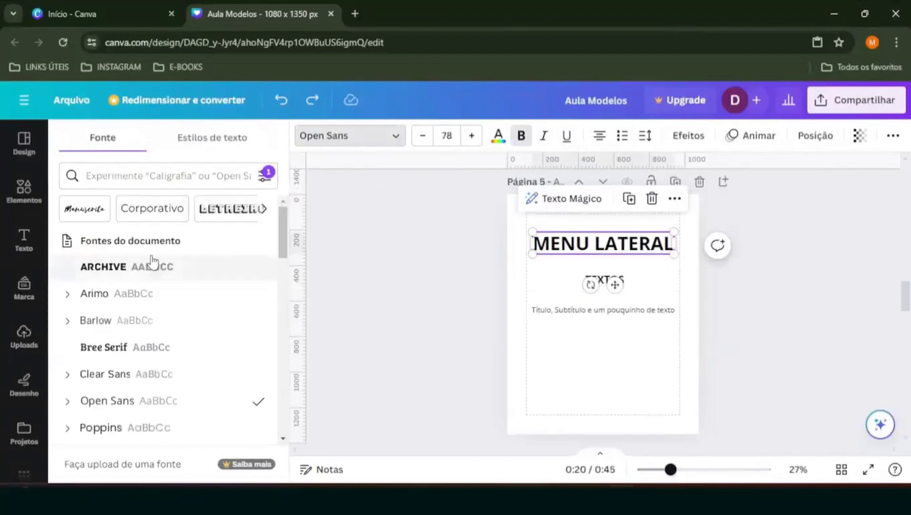
{"action": "scroll", "coordinate": [143, 294], "scroll_direction": "down", "scroll_amount": 2}
{"action": "scroll", "coordinate": [143, 294], "scroll_direction": "up", "scroll_amount": 3}
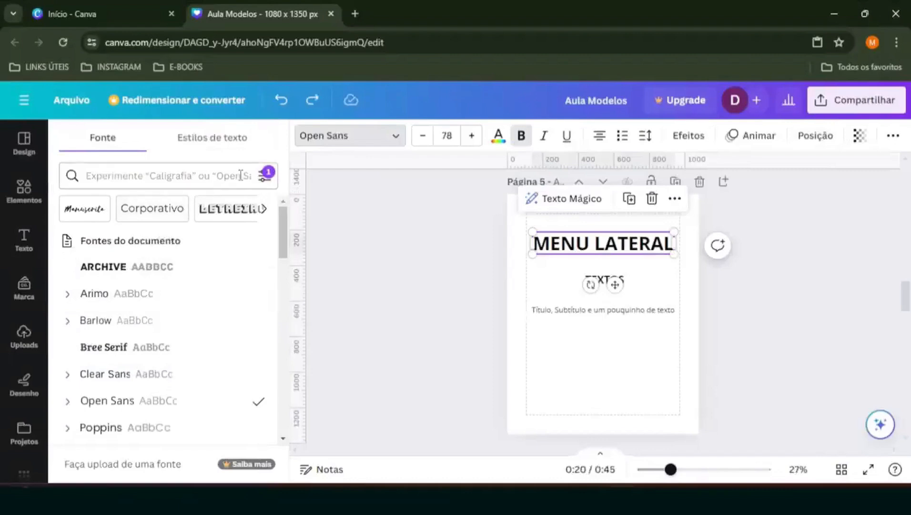
Step: Remove all filters from the font list and browse the fonts without a price restriction
{"action": "left_click", "coordinate": [262, 182]}
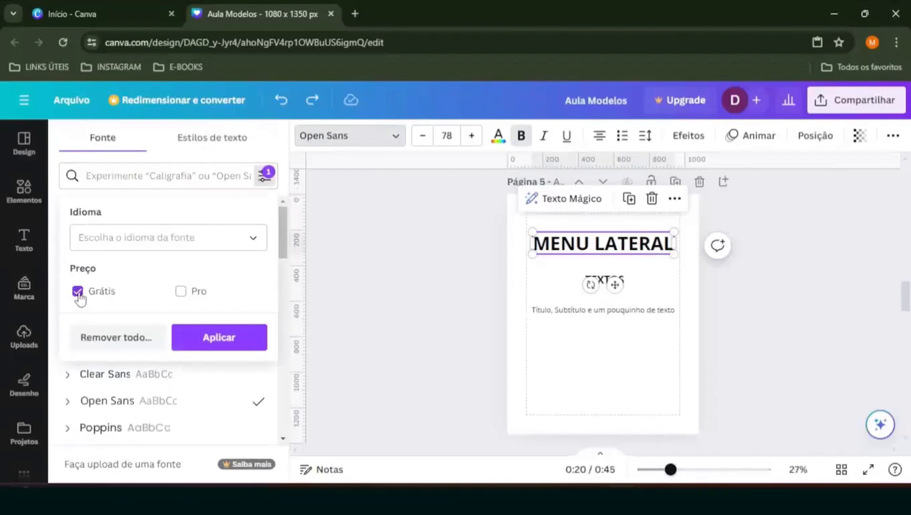
{"action": "left_click", "coordinate": [227, 343]}
{"action": "left_click", "coordinate": [264, 181]}
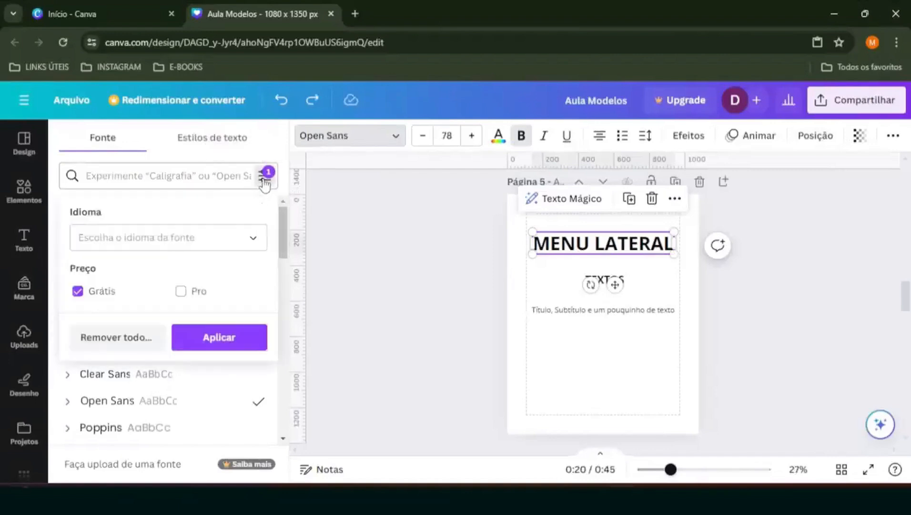
{"action": "left_click", "coordinate": [125, 337]}
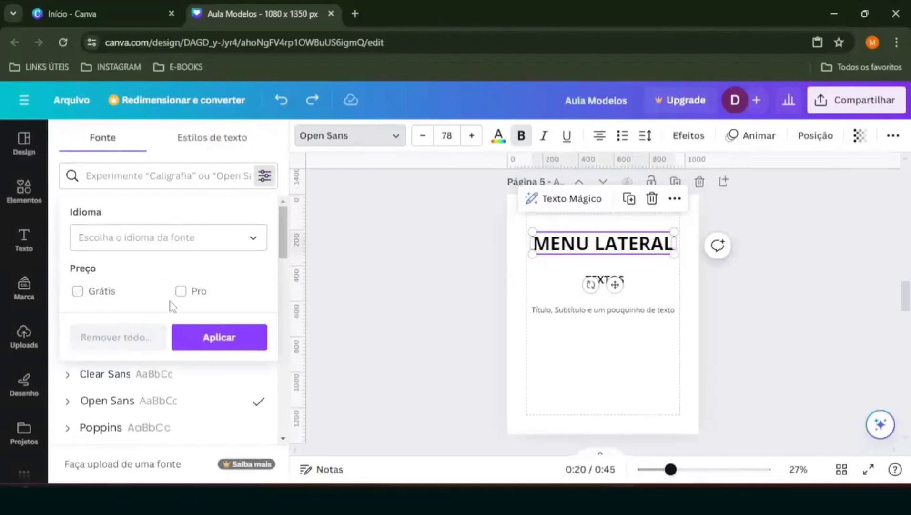
{"action": "left_click", "coordinate": [204, 340]}
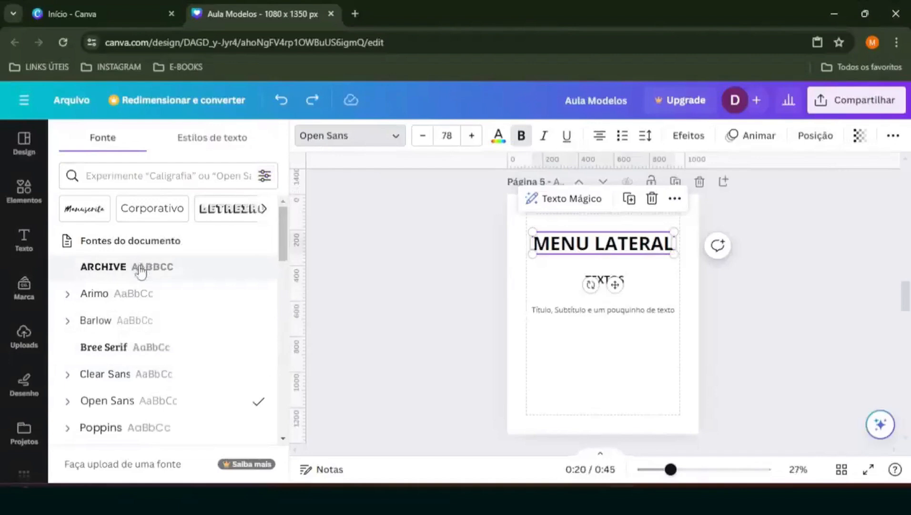
{"action": "scroll", "coordinate": [138, 279], "scroll_direction": "down", "scroll_amount": 3}
{"action": "scroll", "coordinate": [136, 291], "scroll_direction": "up", "scroll_amount": 3}
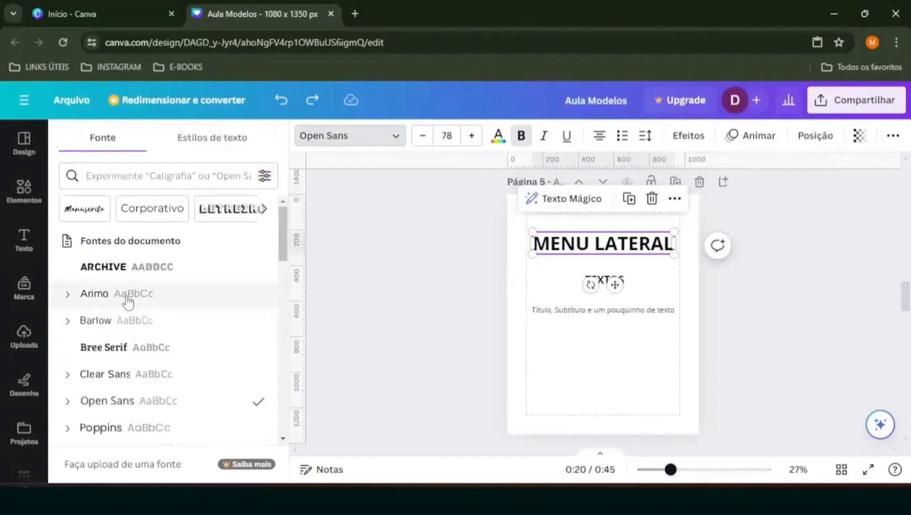
Step: Filter the font list by price to show only Grátis fonts
{"action": "left_click", "coordinate": [264, 176]}
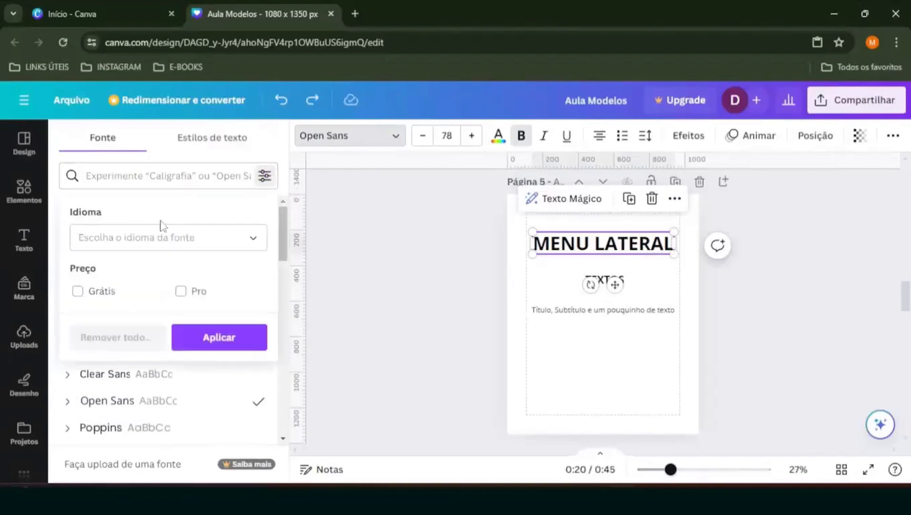
{"action": "left_click", "coordinate": [79, 291]}
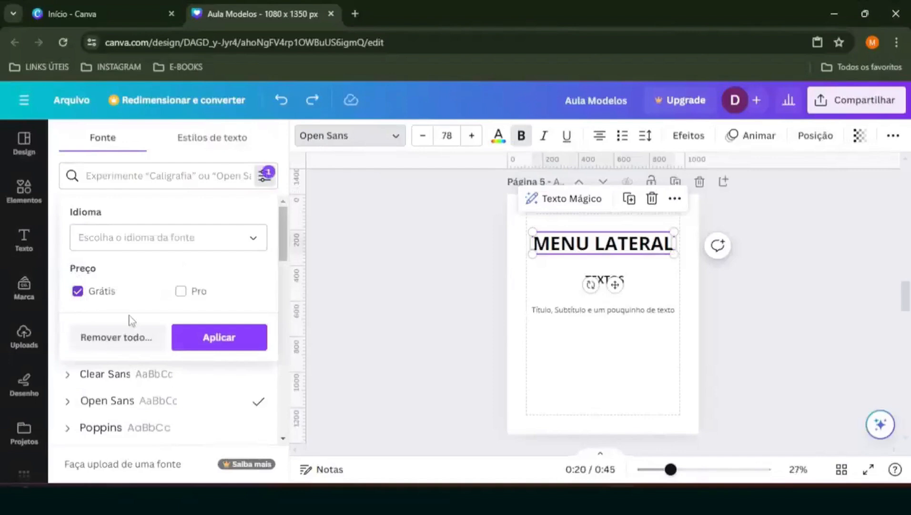
{"action": "left_click", "coordinate": [200, 345]}
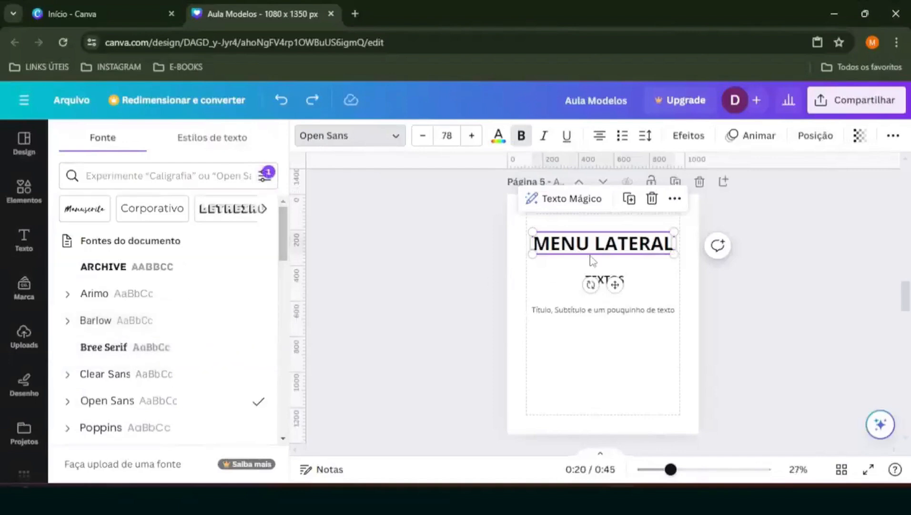
Step: Look through the sections of the free font list, from document and recommended fonts to recently used, brand kit and popular fonts
{"action": "scroll", "coordinate": [125, 309], "scroll_direction": "down", "scroll_amount": 5}
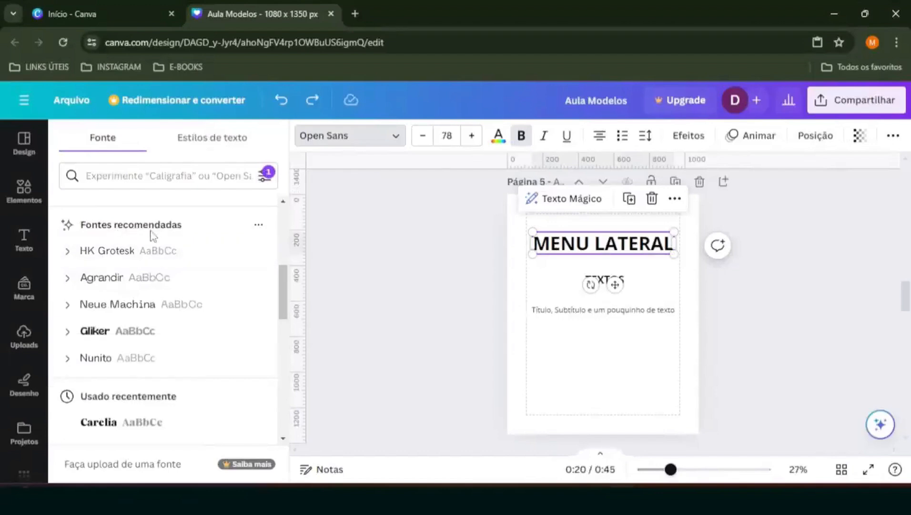
{"action": "scroll", "coordinate": [151, 235], "scroll_direction": "down", "scroll_amount": 2}
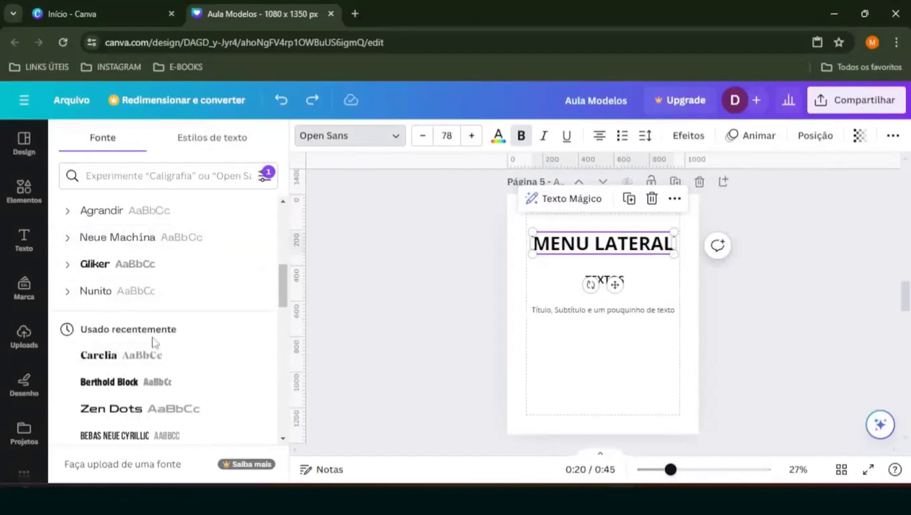
{"action": "scroll", "coordinate": [155, 342], "scroll_direction": "down", "scroll_amount": 5}
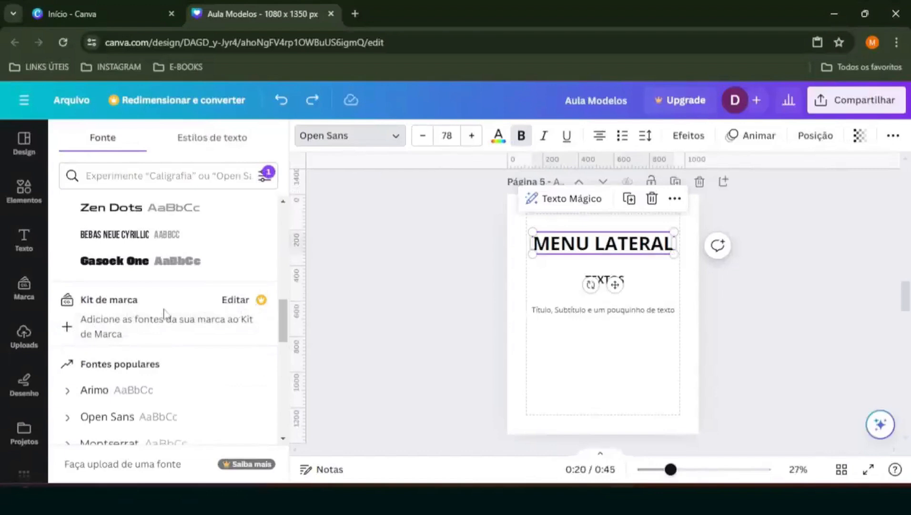
{"action": "scroll", "coordinate": [164, 314], "scroll_direction": "down", "scroll_amount": 2}
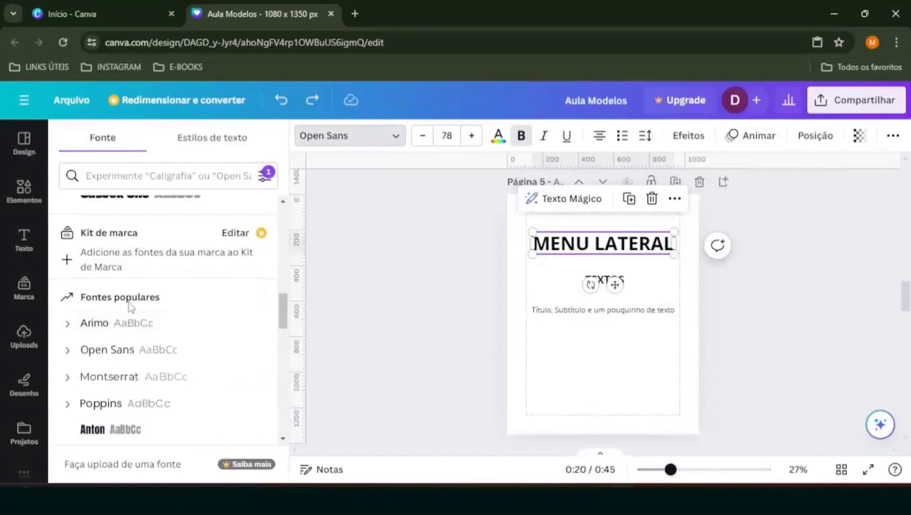
{"action": "scroll", "coordinate": [165, 305], "scroll_direction": "down", "scroll_amount": 2}
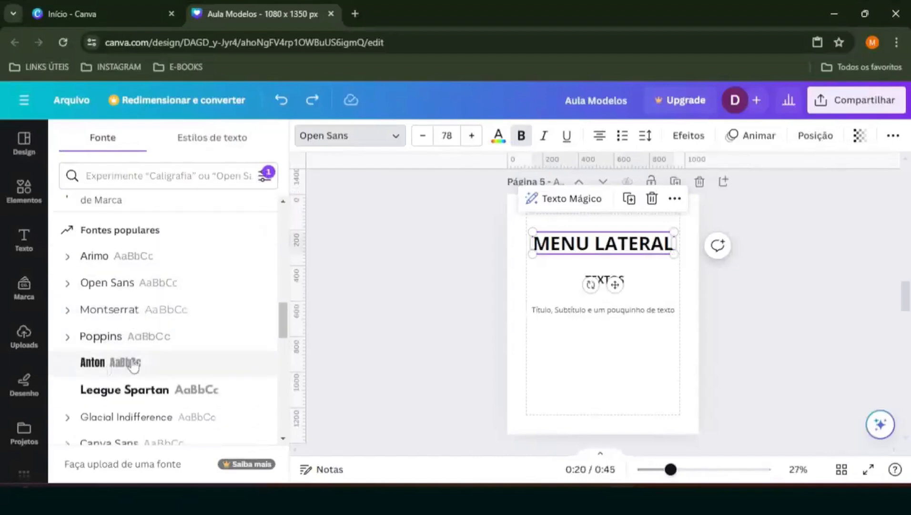
{"action": "scroll", "coordinate": [119, 355], "scroll_direction": "down", "scroll_amount": 2}
{"action": "scroll", "coordinate": [113, 355], "scroll_direction": "down", "scroll_amount": 1}
{"action": "scroll", "coordinate": [114, 334], "scroll_direction": "up", "scroll_amount": 10}
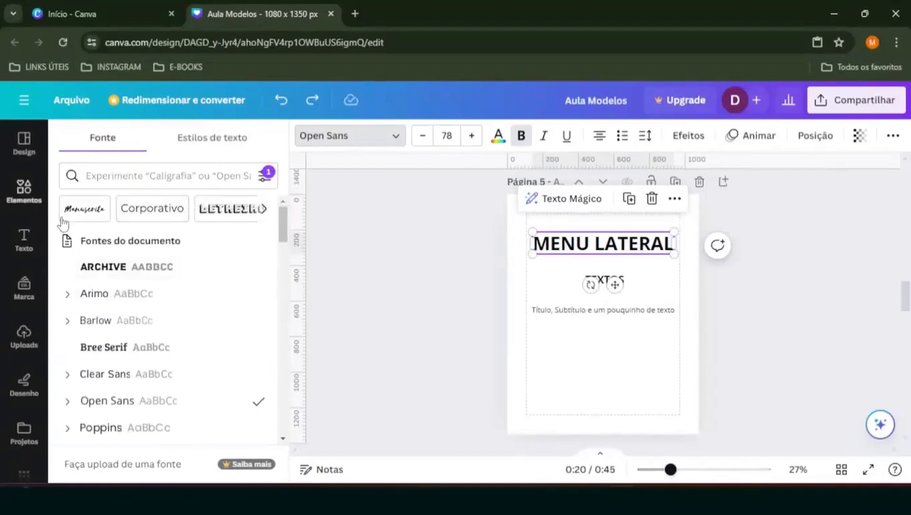
Step: View the free fonts in the Manuscrita category and return to the full font list
{"action": "left_click", "coordinate": [85, 208]}
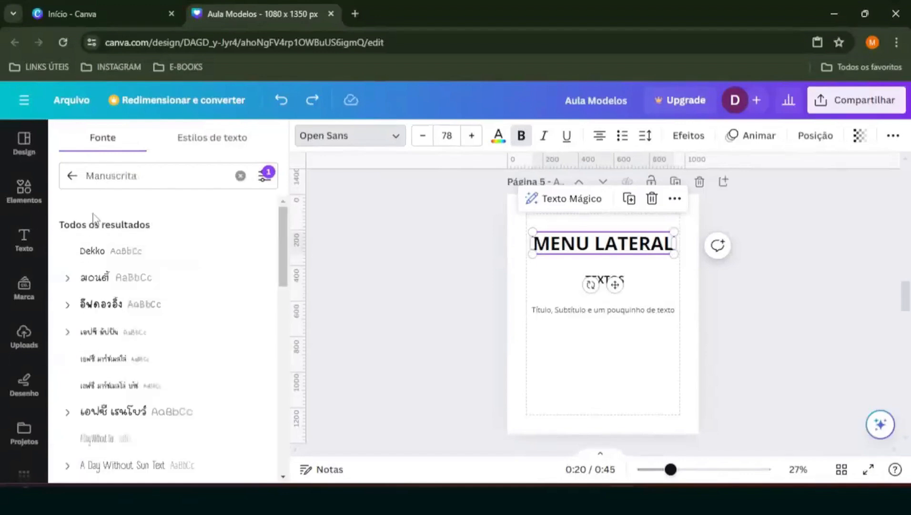
{"action": "scroll", "coordinate": [114, 265], "scroll_direction": "down", "scroll_amount": 3}
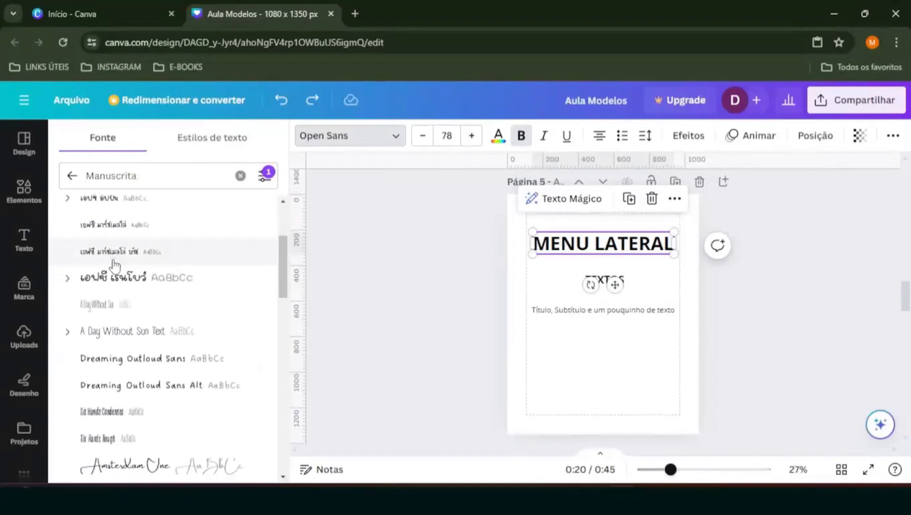
{"action": "scroll", "coordinate": [114, 264], "scroll_direction": "up", "scroll_amount": 3}
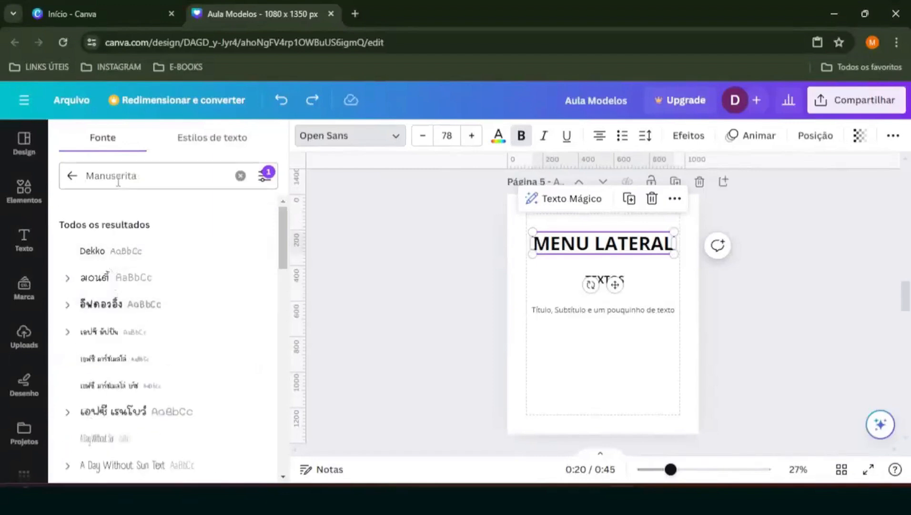
{"action": "left_click", "coordinate": [71, 176]}
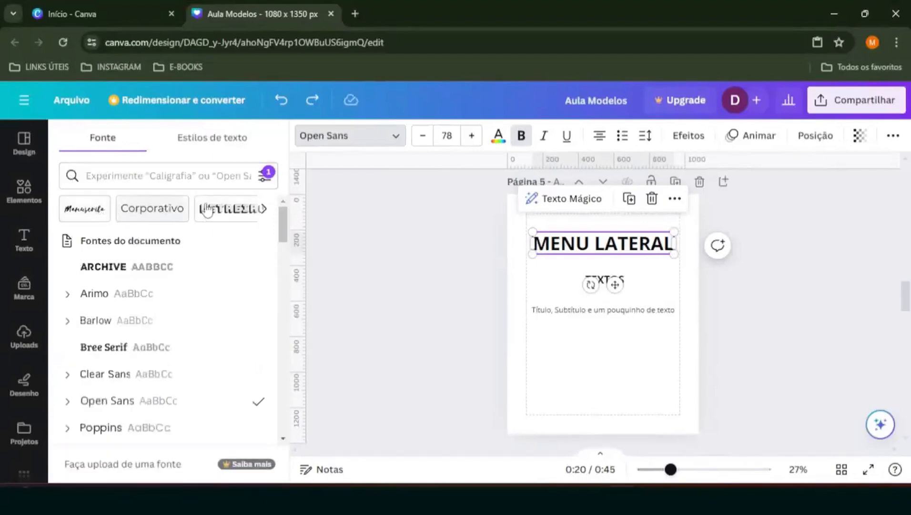
Step: Look through the suggested font style categories, such as Títulos, Parágrafo, Moderno, Negrito and Elegante
{"action": "left_click", "coordinate": [263, 209]}
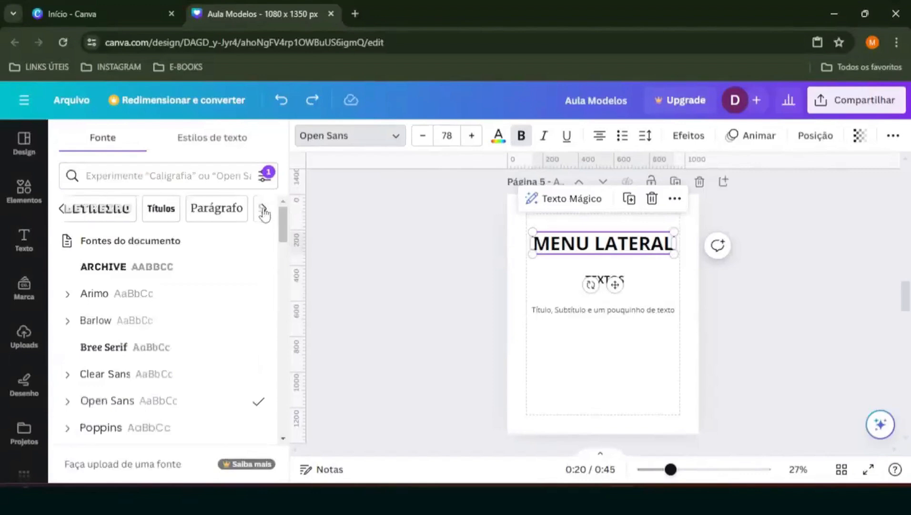
{"action": "left_click", "coordinate": [264, 210]}
{"action": "left_click", "coordinate": [264, 210]}
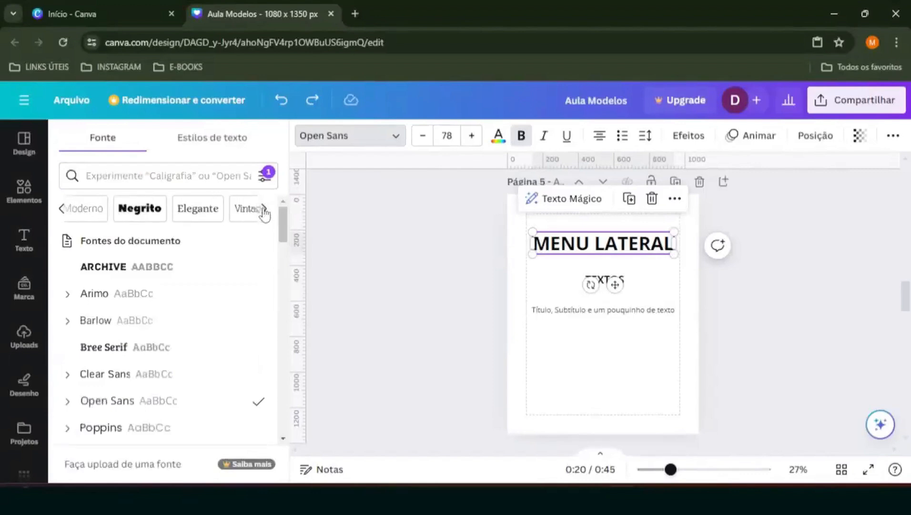
{"action": "left_click", "coordinate": [62, 209]}
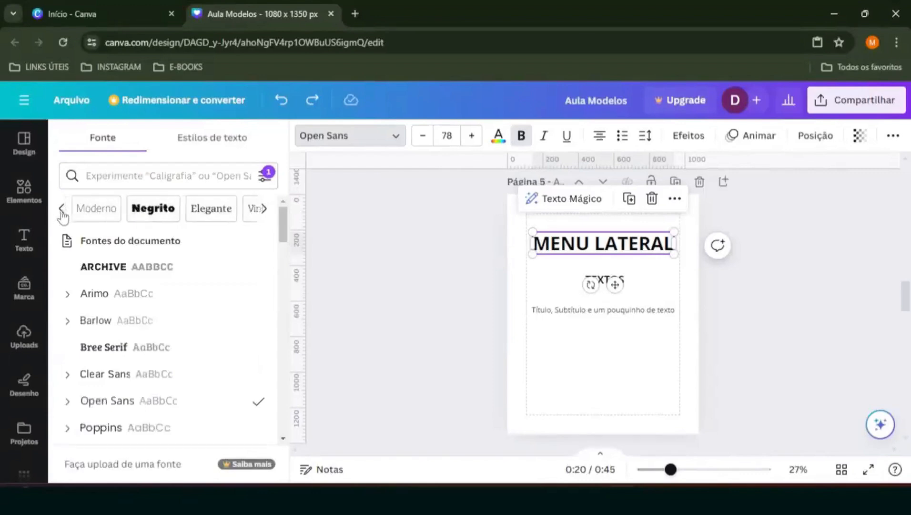
Step: Search the fonts for "TÍTULOS" and return to the full font list
{"action": "left_click", "coordinate": [126, 177]}
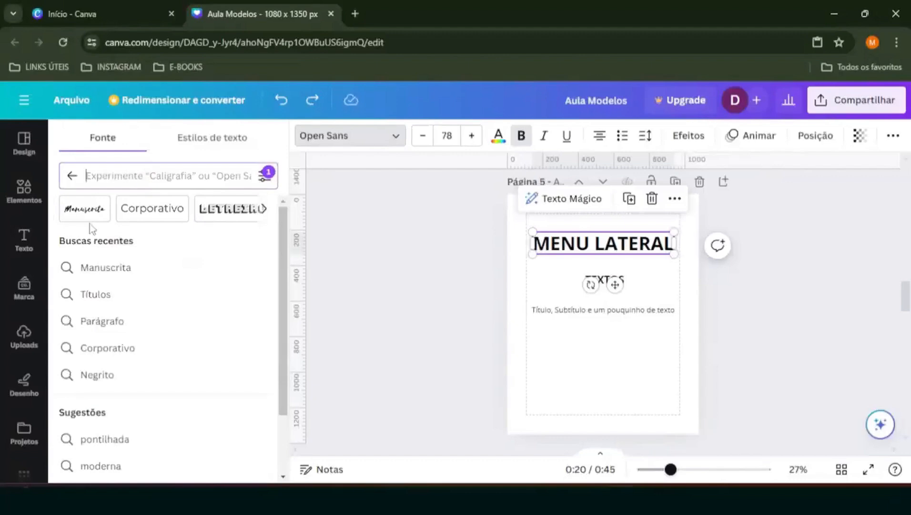
{"action": "type", "text": "T"}
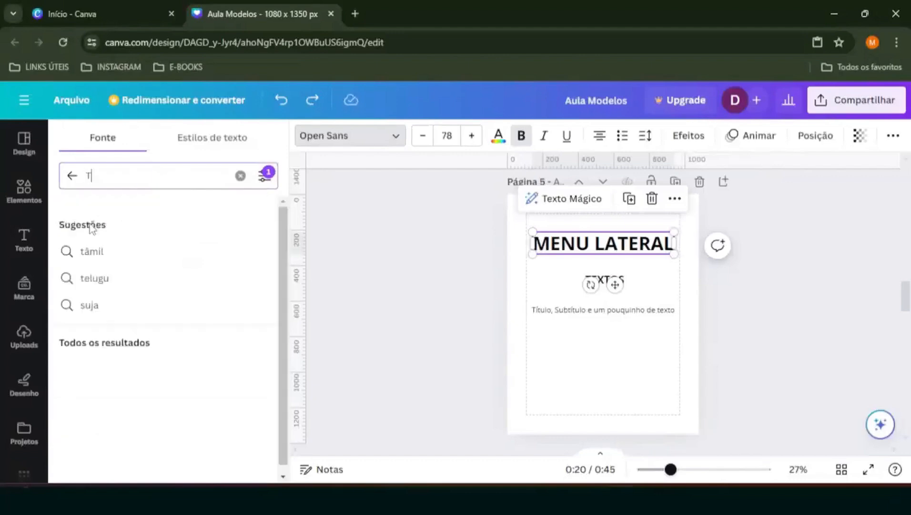
{"action": "type", "text": "ÍTULOS"}
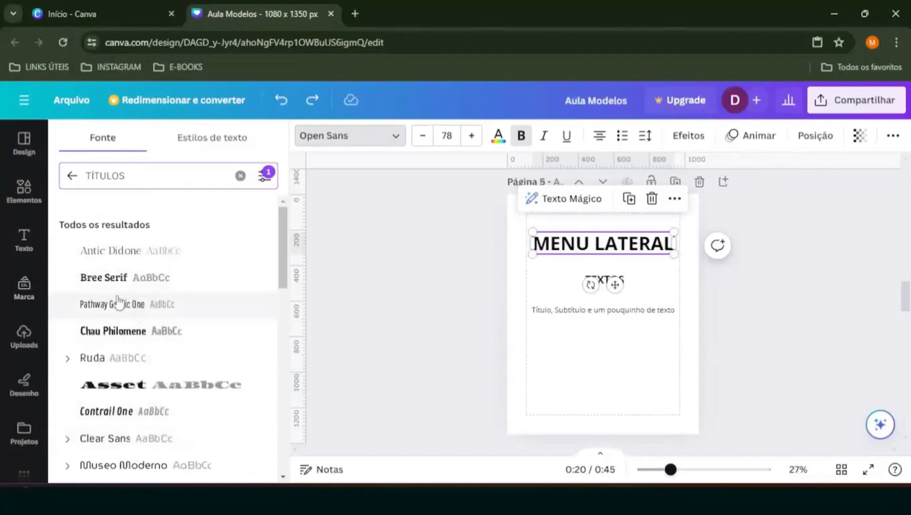
{"action": "left_click", "coordinate": [72, 176]}
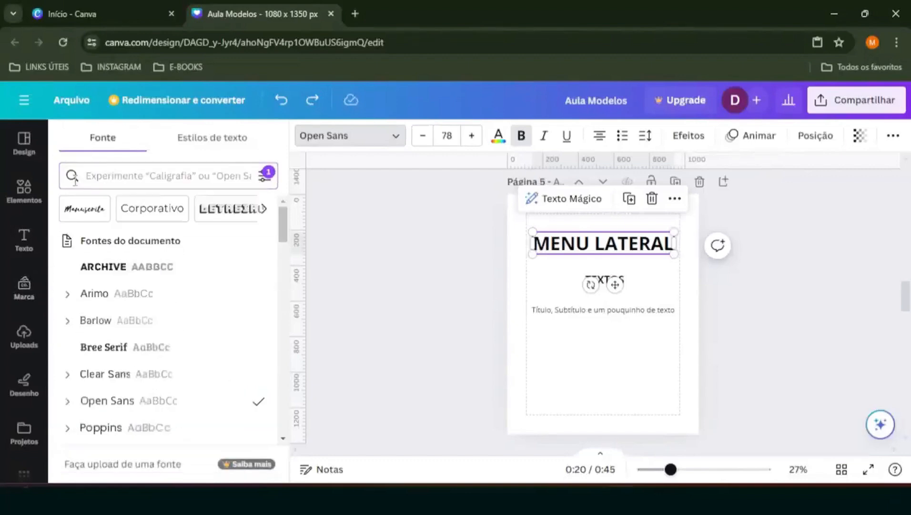
Step: Show the fonts of the Títulos category and apply Zen Dots to the MENU LATERAL title
{"action": "left_click", "coordinate": [264, 209]}
{"action": "left_click", "coordinate": [265, 210]}
{"action": "left_click", "coordinate": [172, 212]}
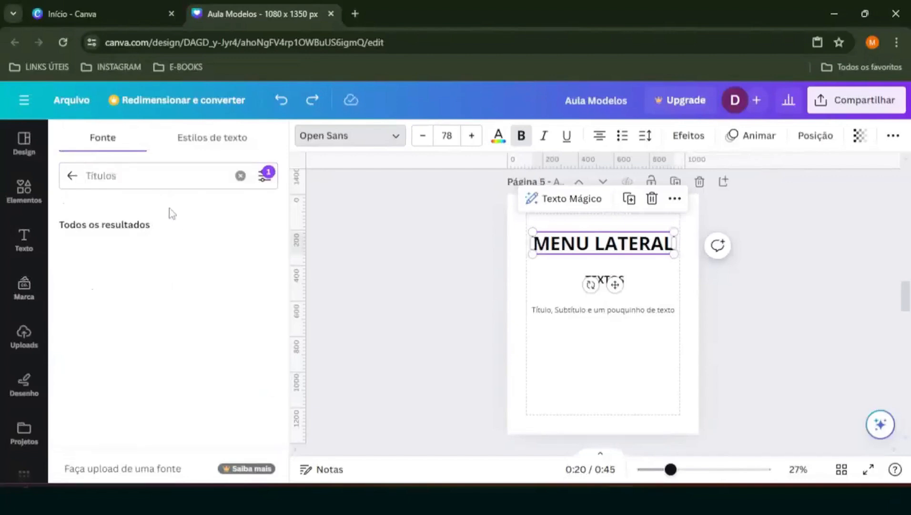
{"action": "scroll", "coordinate": [161, 224], "scroll_direction": "down", "scroll_amount": 5}
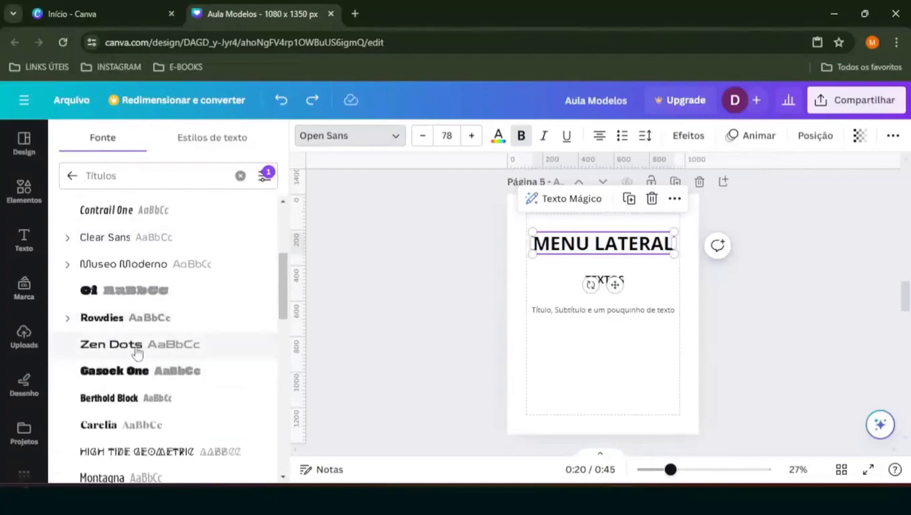
{"action": "left_click", "coordinate": [137, 352]}
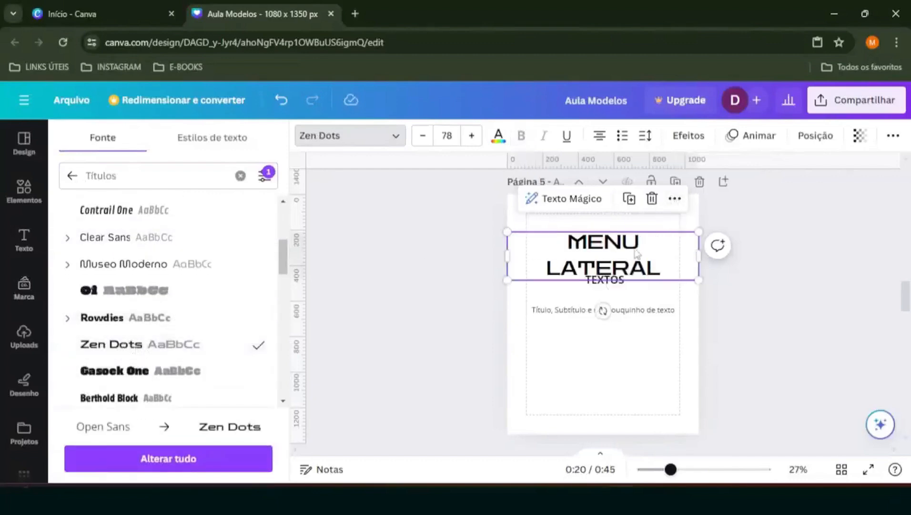
Step: Move the MENU LATERAL title slightly upward and set its font to Berthold Block
{"action": "left_click_drag", "start_coordinate": [638, 253], "coordinate": [638, 246]}
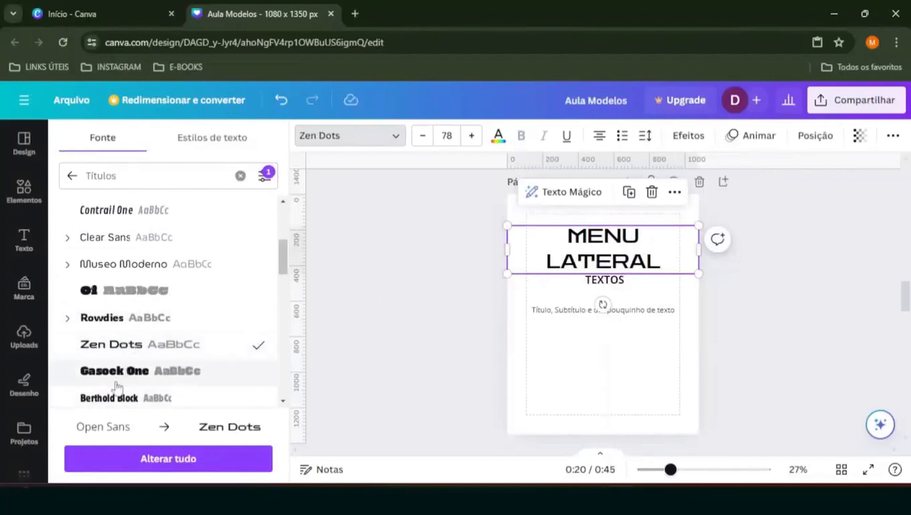
{"action": "left_click", "coordinate": [109, 398]}
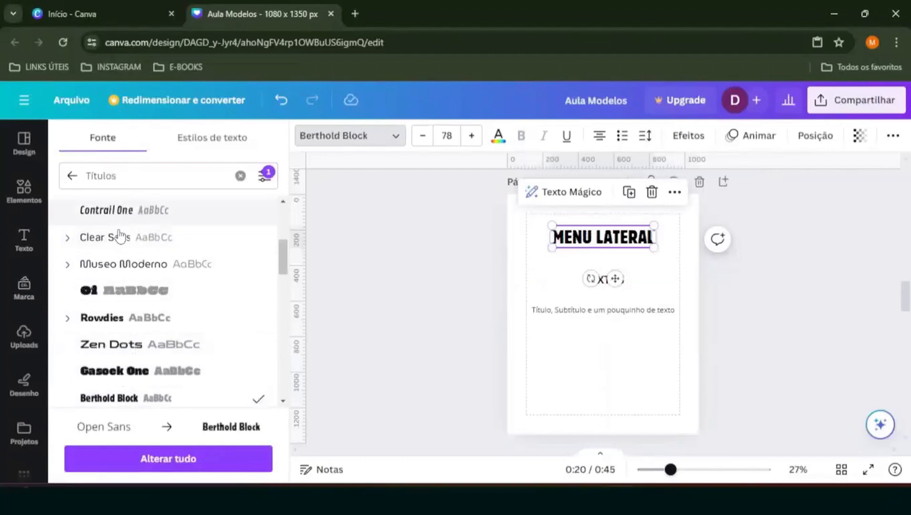
{"action": "left_click", "coordinate": [72, 176]}
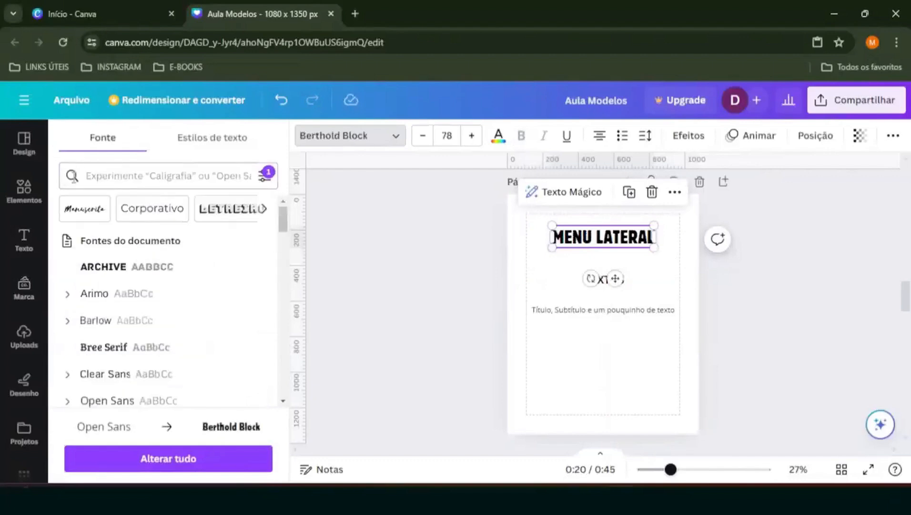
Step: Move the TEXTOS subtitle slightly upward and set its font to Bree Serif
{"action": "left_click", "coordinate": [603, 283]}
{"action": "left_click_drag", "start_coordinate": [587, 284], "coordinate": [586, 276]}
{"action": "left_click", "coordinate": [110, 347]}
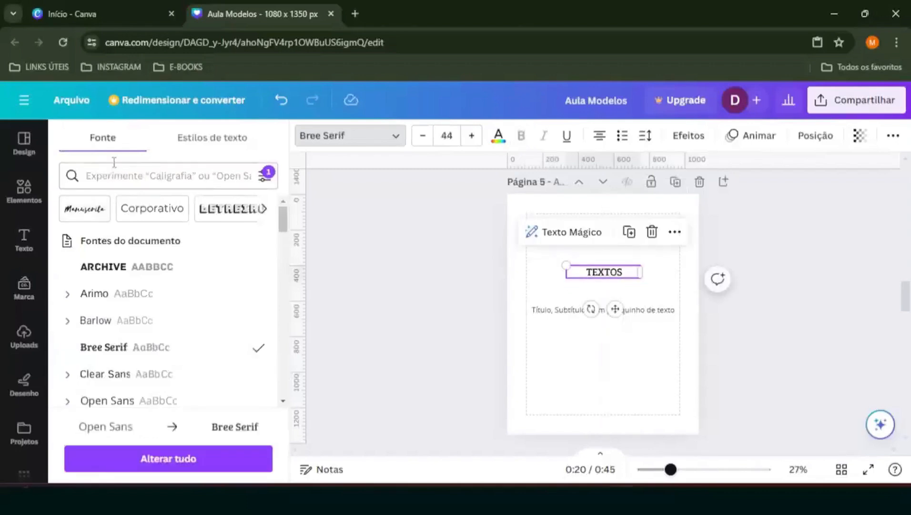
Step: Browse the font style categories, view the Negrito fonts and return to the full font list
{"action": "left_click", "coordinate": [263, 210]}
{"action": "left_click", "coordinate": [263, 210]}
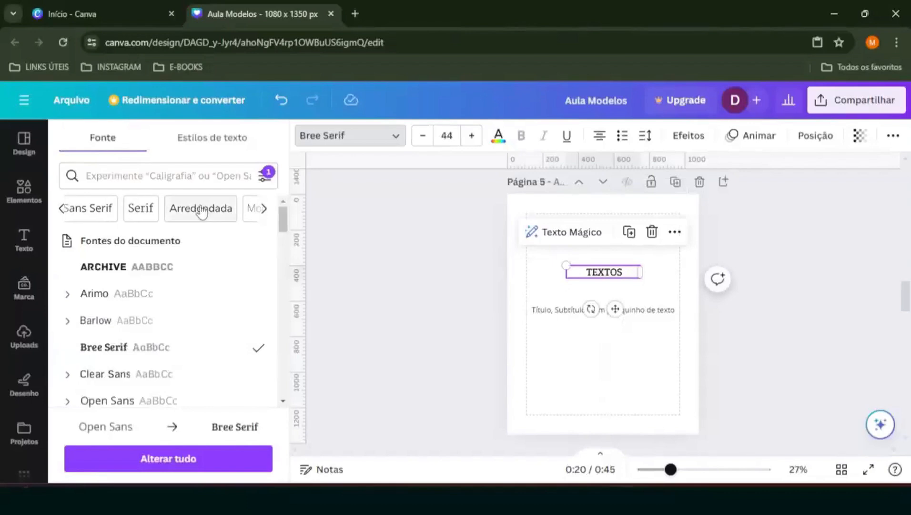
{"action": "left_click", "coordinate": [264, 210]}
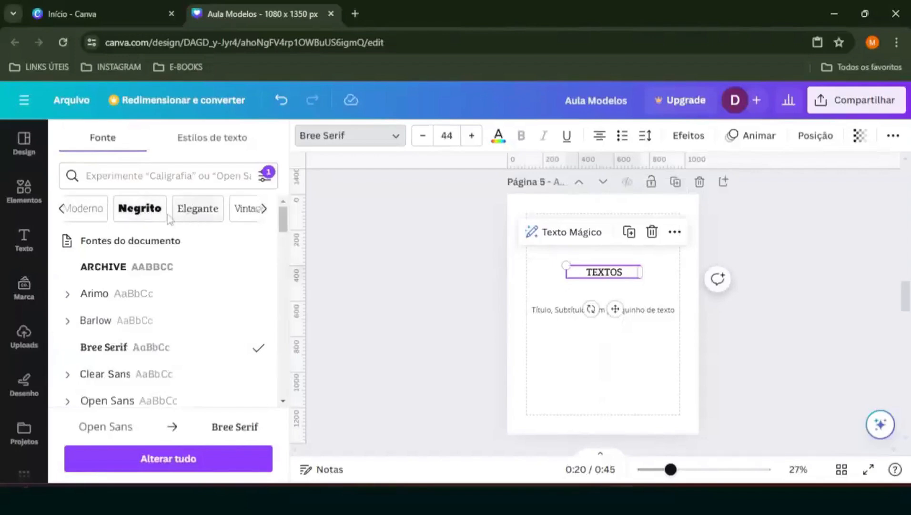
{"action": "left_click", "coordinate": [151, 212]}
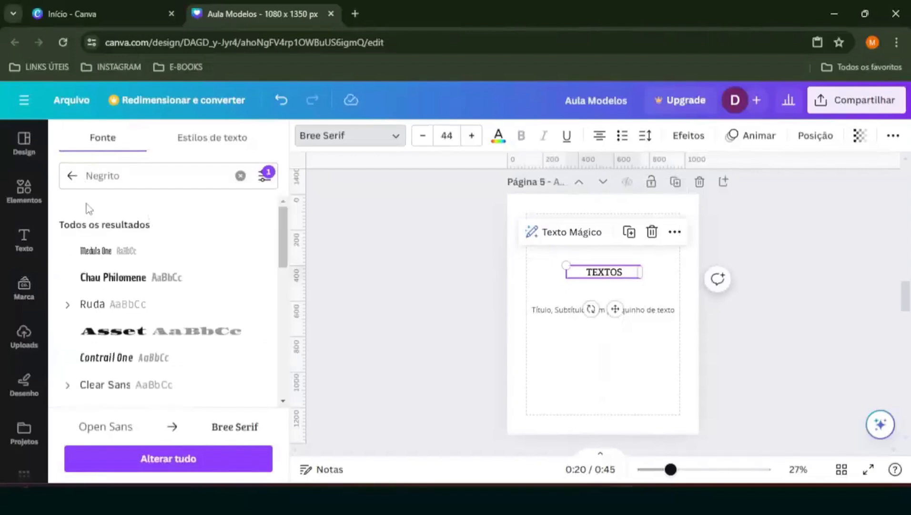
{"action": "left_click", "coordinate": [72, 175]}
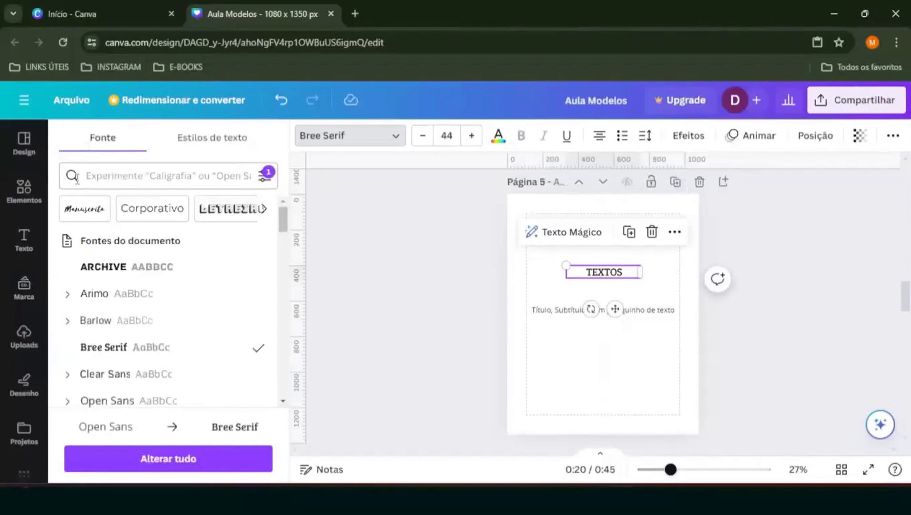
Step: Show the fonts of the Elegante category and apply Antic Didone to the TEXTOS subtitle
{"action": "left_click", "coordinate": [262, 210]}
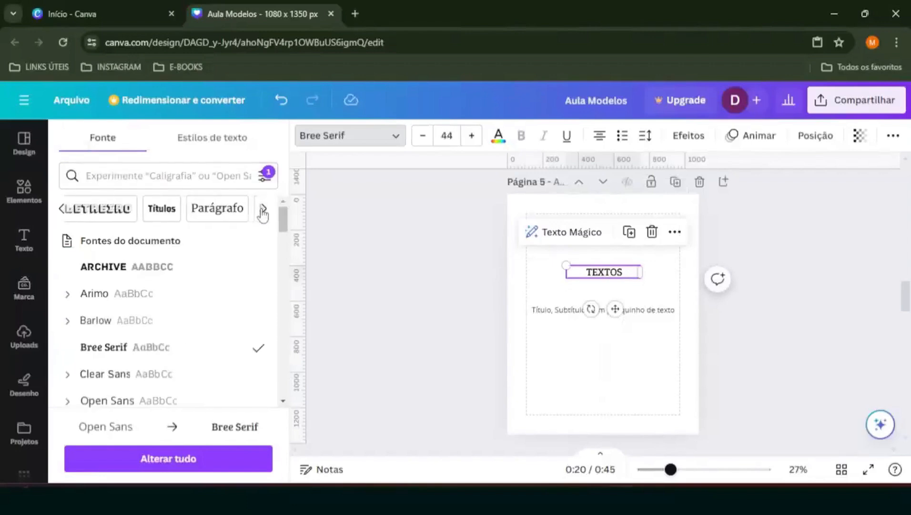
{"action": "left_click", "coordinate": [262, 210]}
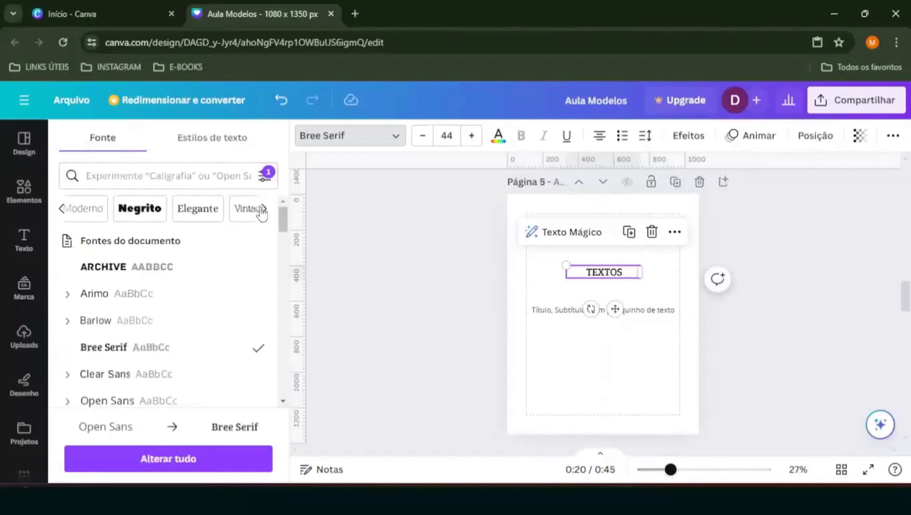
{"action": "left_click", "coordinate": [209, 220]}
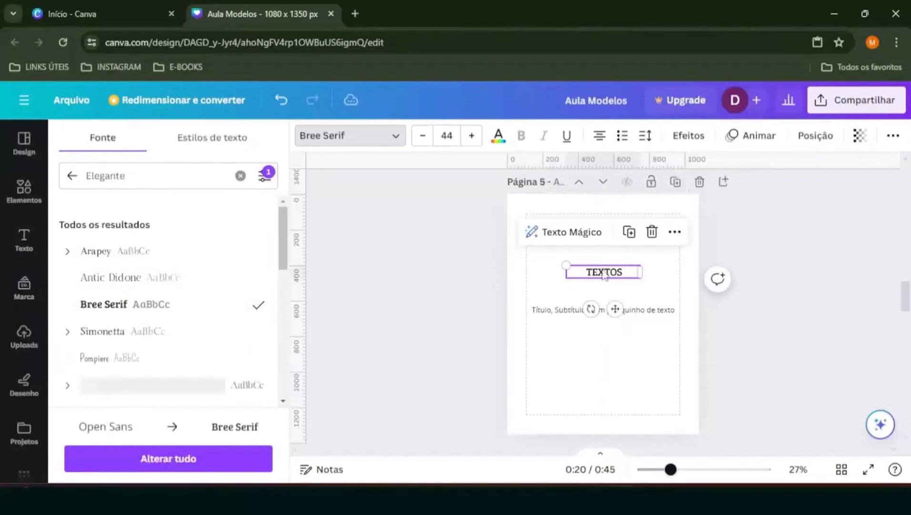
{"action": "left_click", "coordinate": [131, 279]}
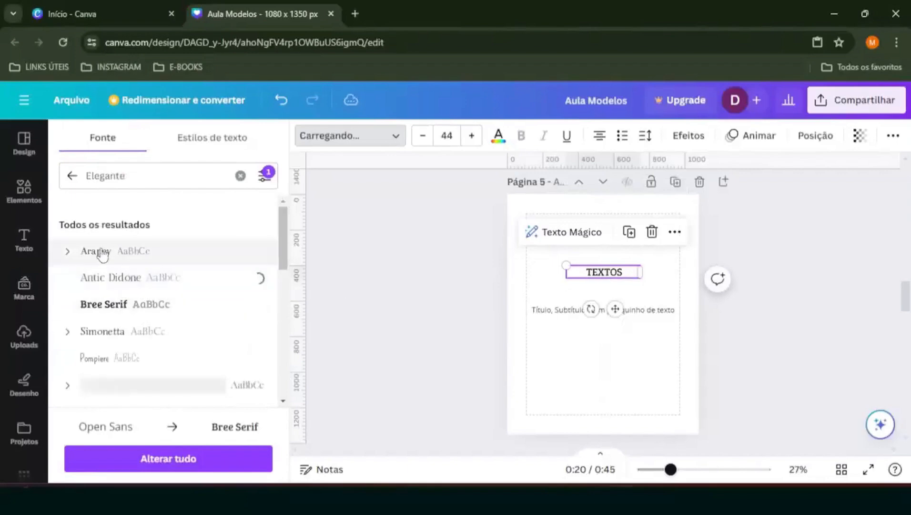
Step: Set the TEXTOS subtitle's font to Manison SemiExpanded and leave the Elegante category
{"action": "scroll", "coordinate": [152, 265], "scroll_direction": "down", "scroll_amount": 6}
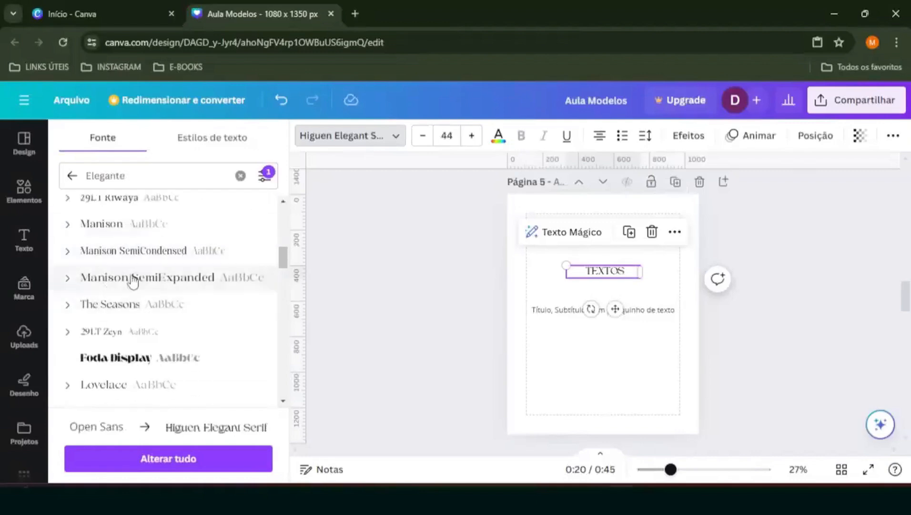
{"action": "left_click", "coordinate": [135, 273]}
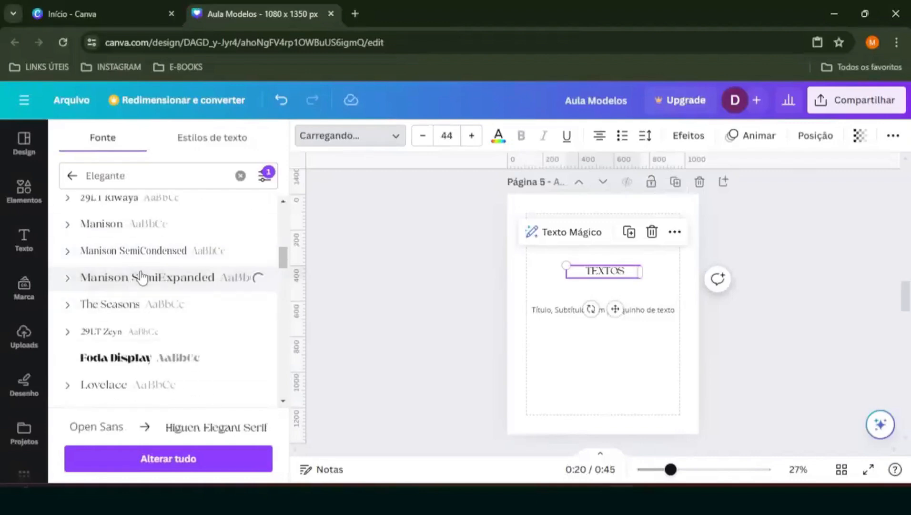
{"action": "left_click", "coordinate": [71, 175]}
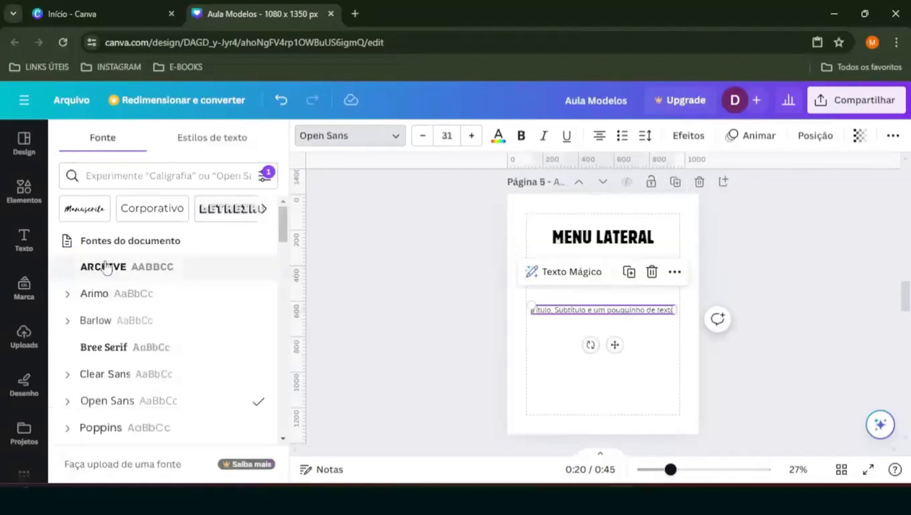
Step: Show the fonts of the Parágrafo category and apply Antic Didone to the body text
{"action": "left_click", "coordinate": [264, 211]}
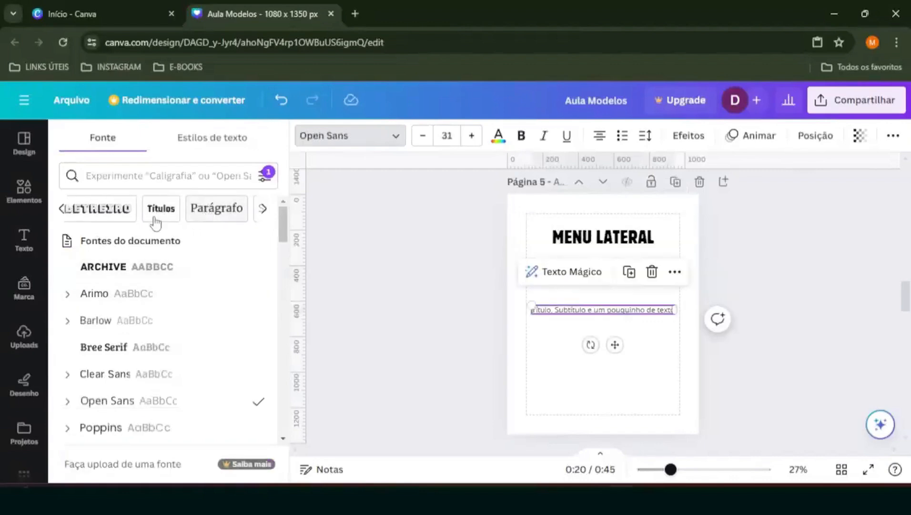
{"action": "left_click", "coordinate": [220, 211]}
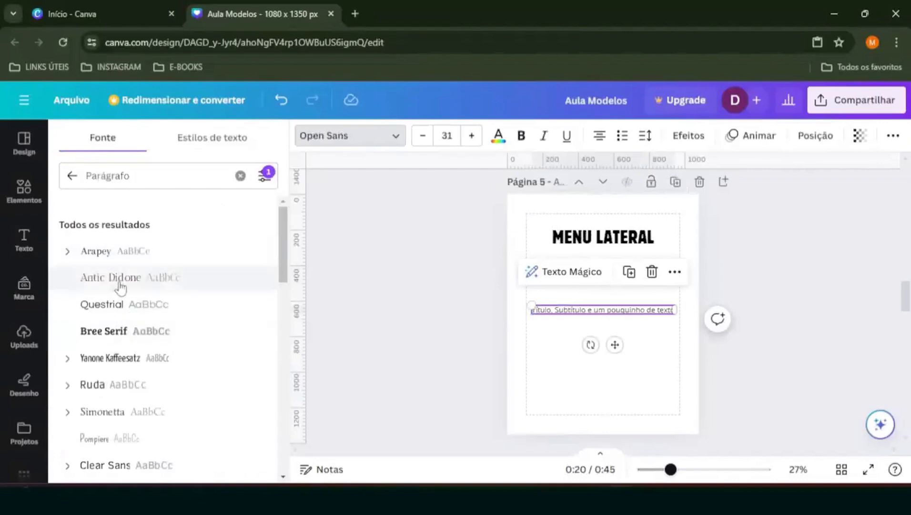
{"action": "left_click", "coordinate": [120, 286]}
Step: Try the Ruda, Pompiere and Amiri fonts on the body text and deselect it
{"action": "scroll", "coordinate": [143, 265], "scroll_direction": "down", "scroll_amount": 2}
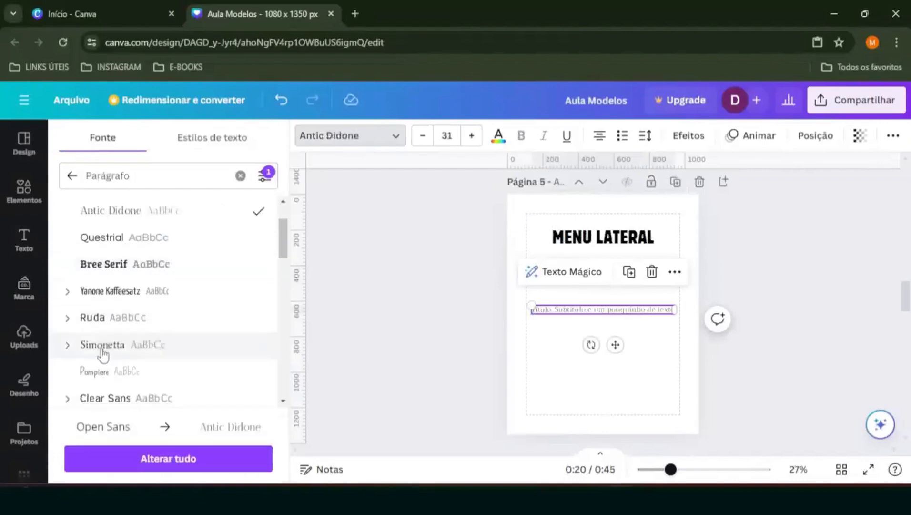
{"action": "left_click", "coordinate": [103, 319]}
{"action": "scroll", "coordinate": [143, 283], "scroll_direction": "down", "scroll_amount": 1}
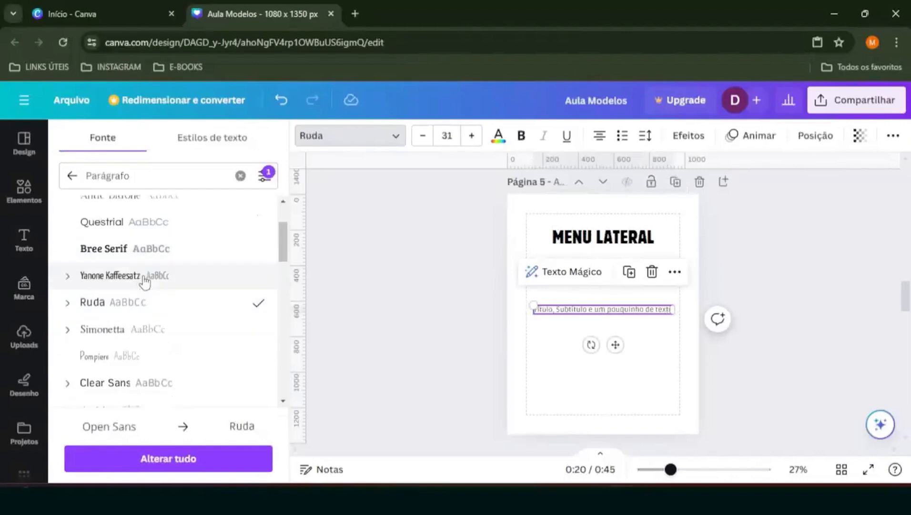
{"action": "scroll", "coordinate": [145, 282], "scroll_direction": "down", "scroll_amount": 1}
{"action": "left_click", "coordinate": [103, 306]}
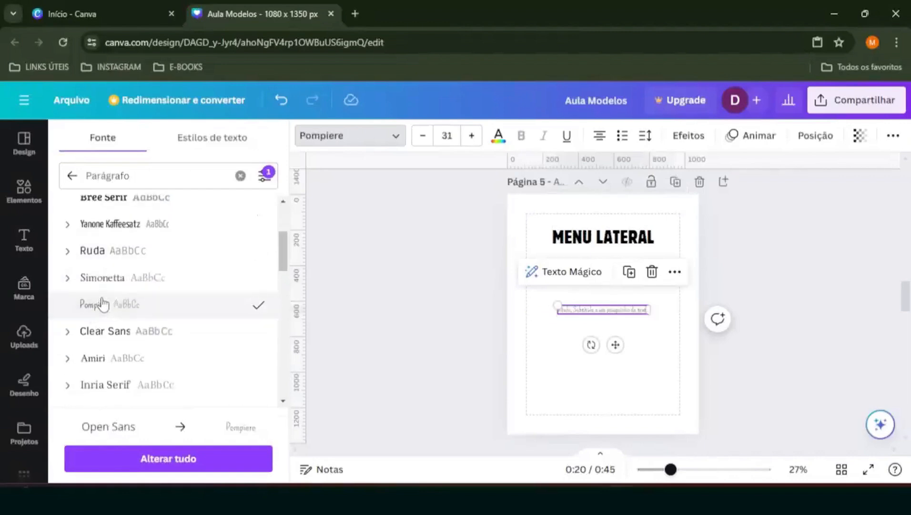
{"action": "left_click", "coordinate": [92, 358]}
{"action": "scroll", "coordinate": [136, 286], "scroll_direction": "down", "scroll_amount": 3}
{"action": "left_click", "coordinate": [383, 329]}
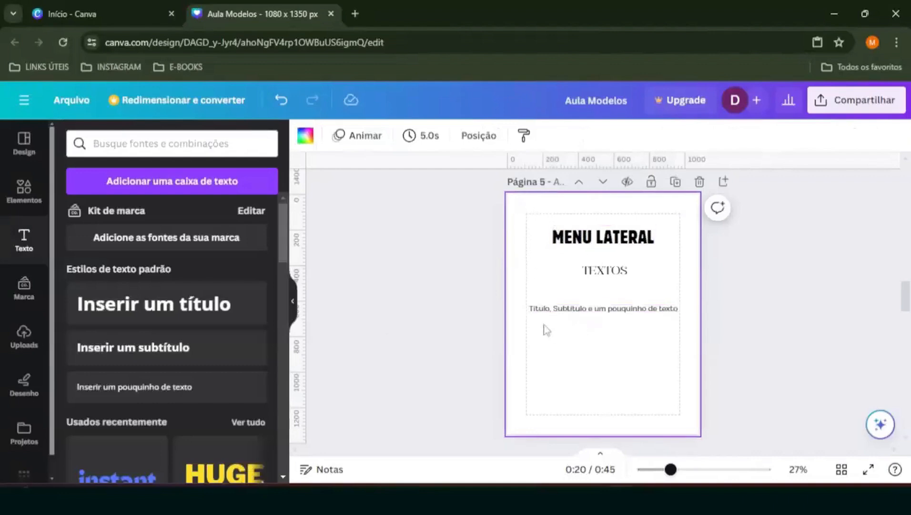
Step: Browse the Parágrafo fonts for the MENU LATERAL title and return to the full font list
{"action": "left_click", "coordinate": [584, 245]}
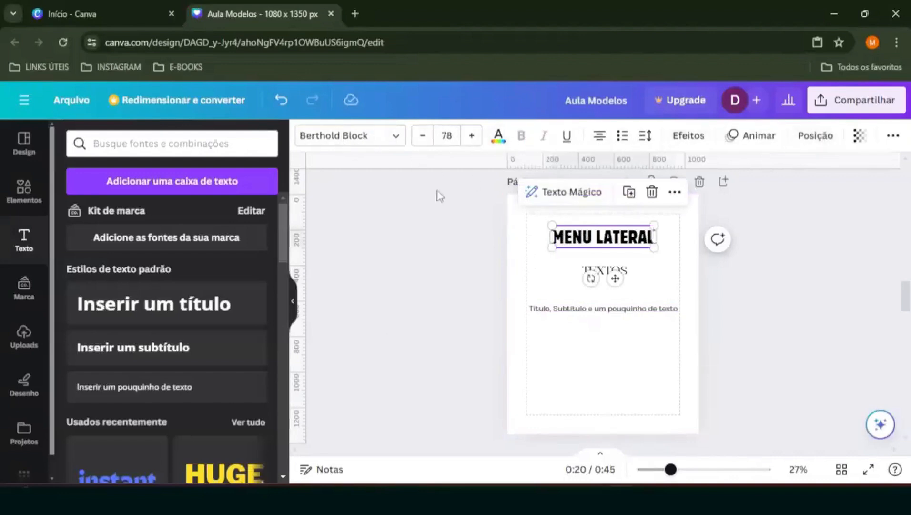
{"action": "left_click", "coordinate": [349, 138]}
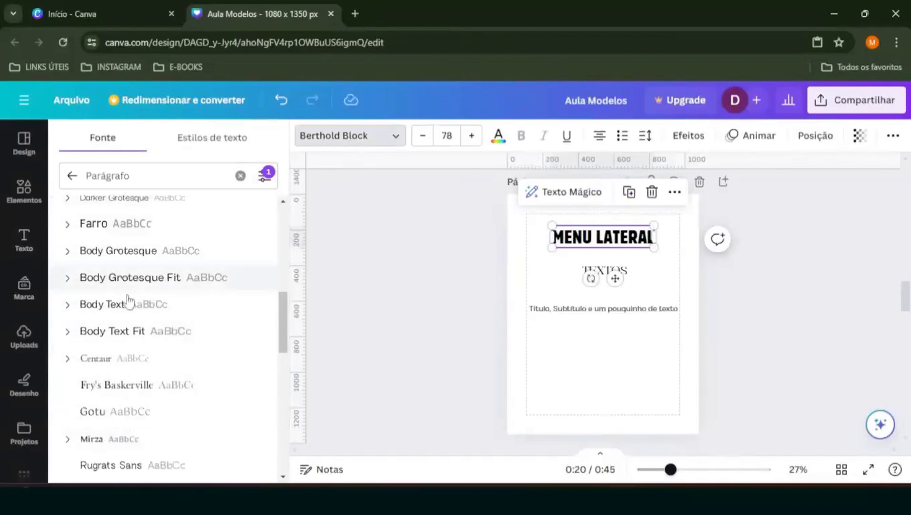
{"action": "scroll", "coordinate": [114, 273], "scroll_direction": "down", "scroll_amount": 3}
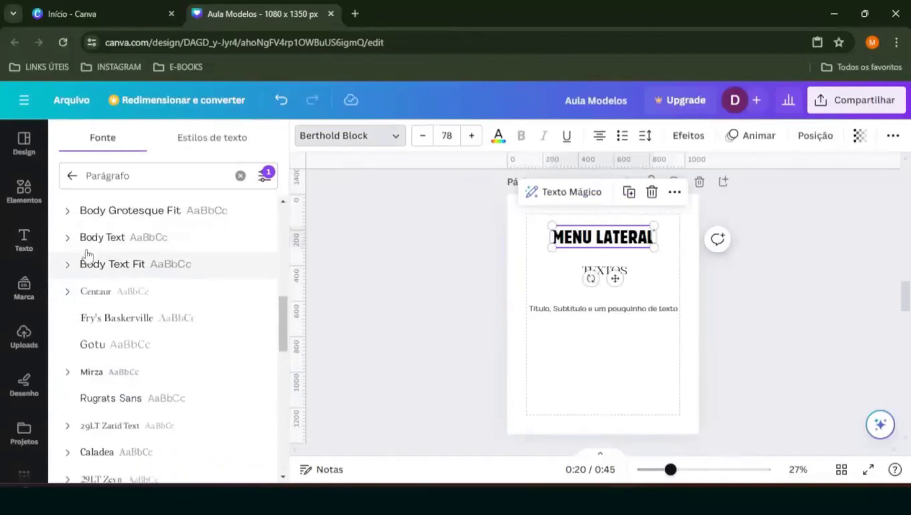
{"action": "left_click", "coordinate": [72, 175]}
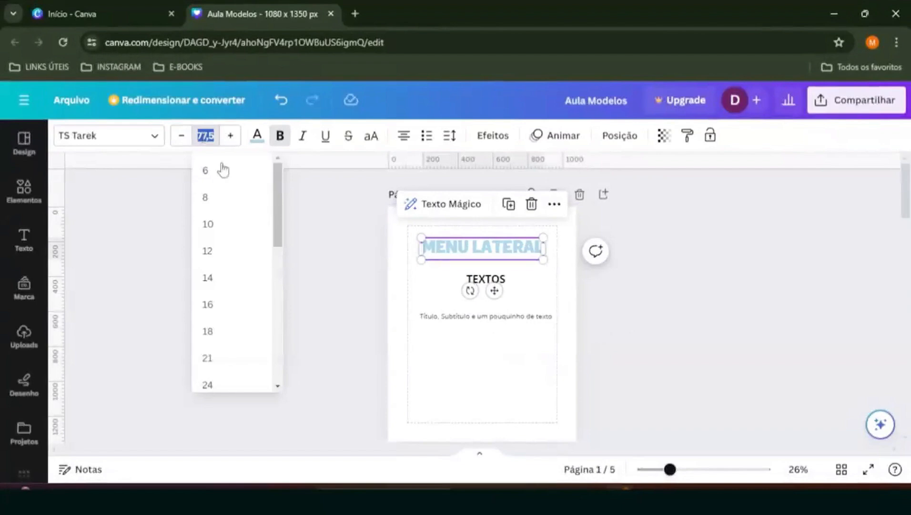
Step: Try font sizes 80 and 120 on the MENU LATERAL title of page 1
{"action": "left_click_drag", "start_coordinate": [275, 205], "coordinate": [275, 301]}
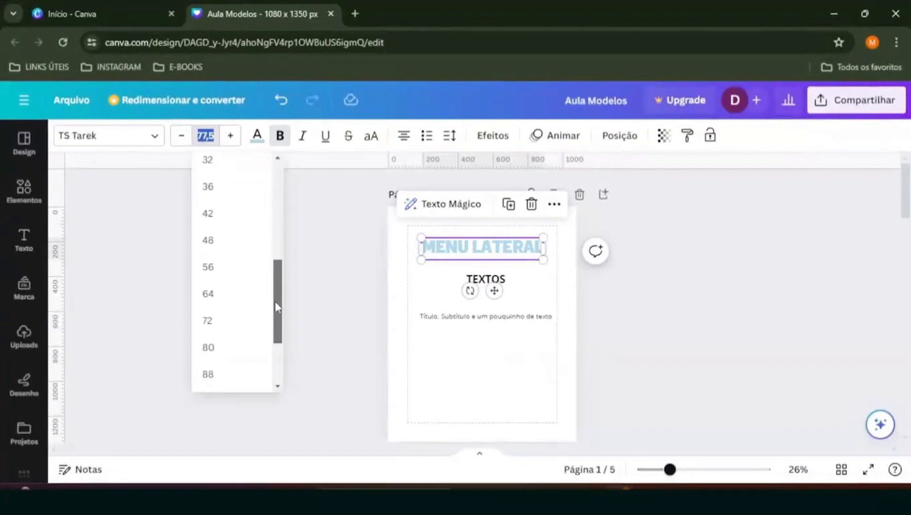
{"action": "left_click", "coordinate": [230, 348]}
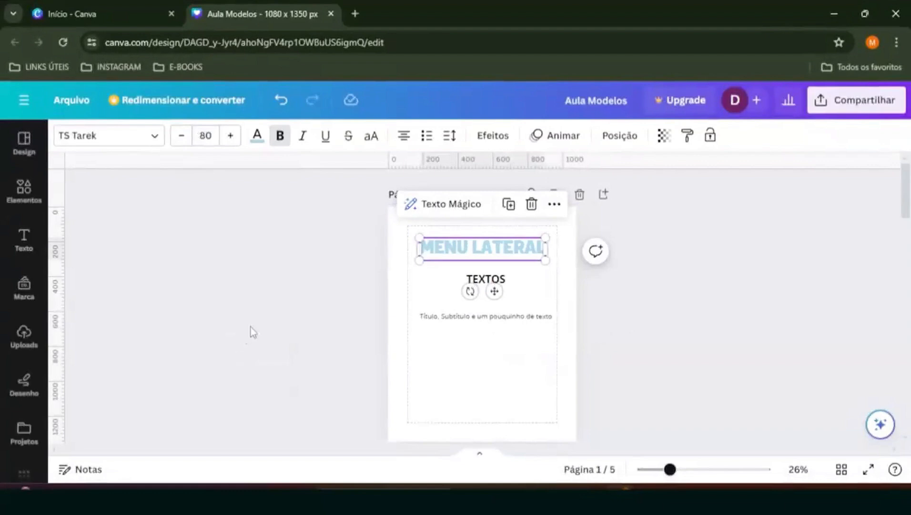
{"action": "left_click", "coordinate": [205, 135]}
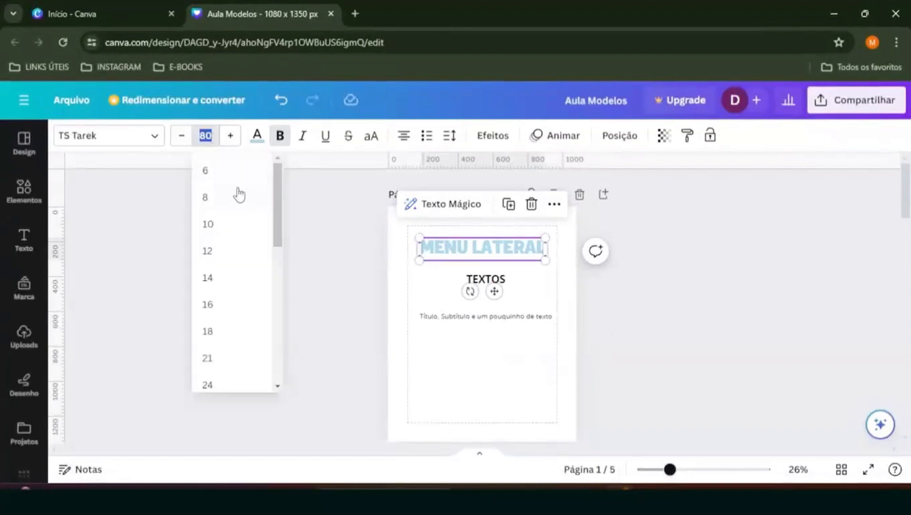
{"action": "left_click_drag", "start_coordinate": [275, 199], "coordinate": [267, 346]}
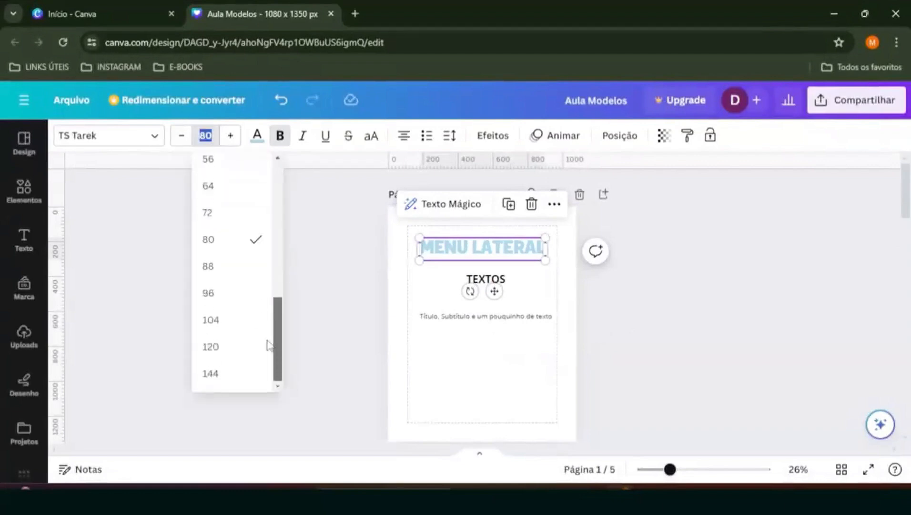
{"action": "left_click", "coordinate": [246, 354]}
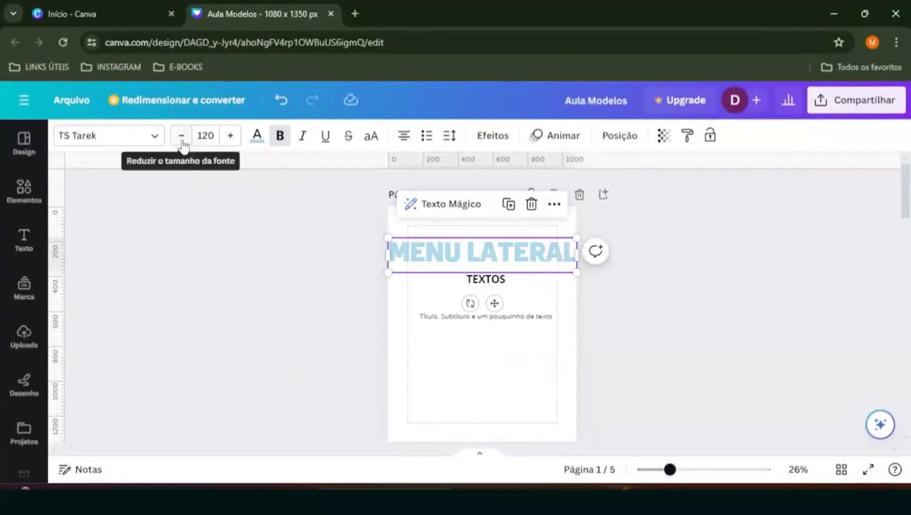
Step: Set the MENU LATERAL title's font size to 64
{"action": "left_click", "coordinate": [210, 135]}
{"action": "left_click_drag", "start_coordinate": [279, 234], "coordinate": [279, 323]}
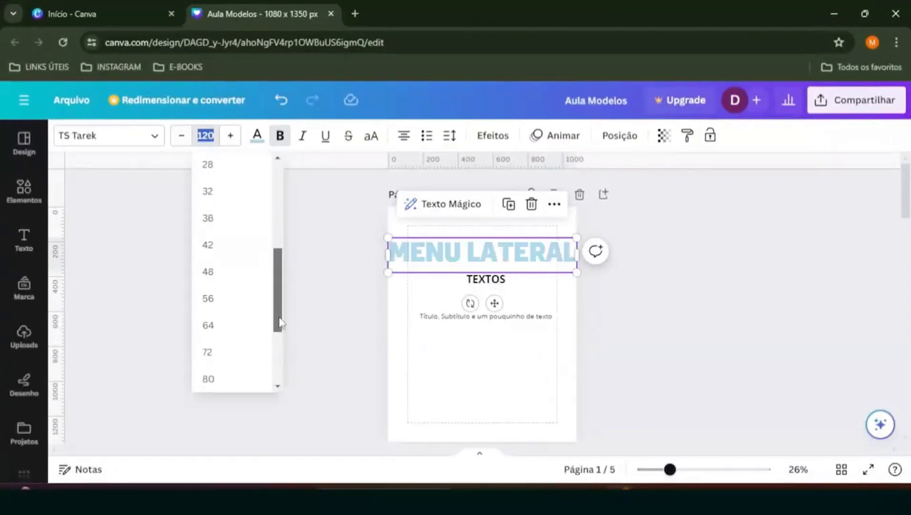
{"action": "left_click", "coordinate": [234, 327]}
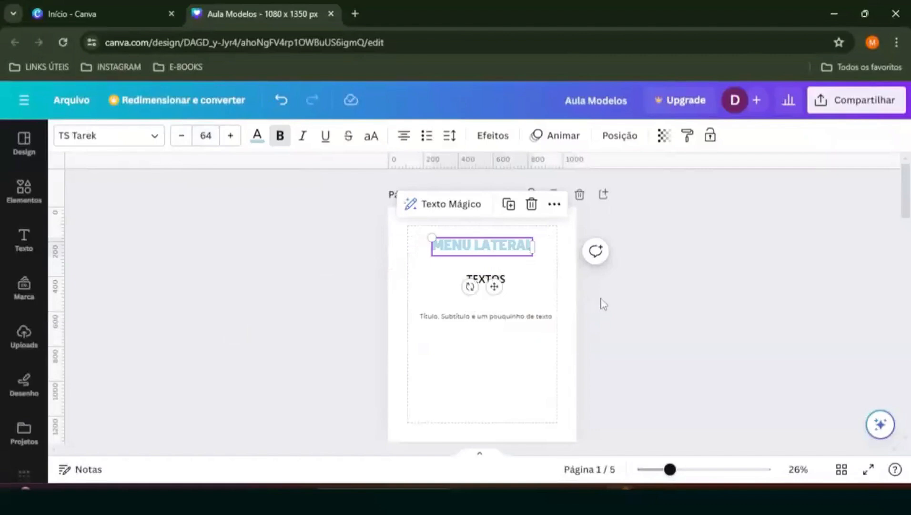
Step: Enlarge the TEXTOS subtitle slightly by scaling its text box from a corner
{"action": "left_click", "coordinate": [518, 282]}
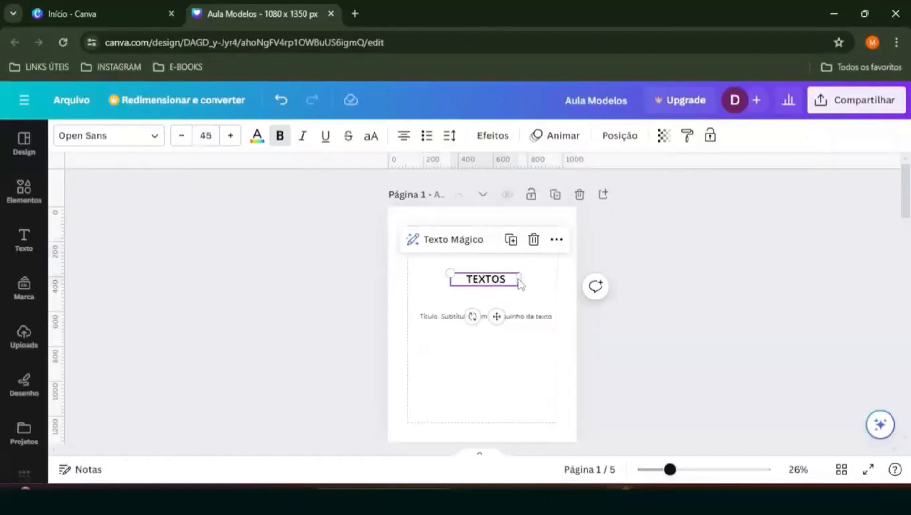
{"action": "left_click", "coordinate": [444, 318]}
{"action": "left_click", "coordinate": [442, 259]}
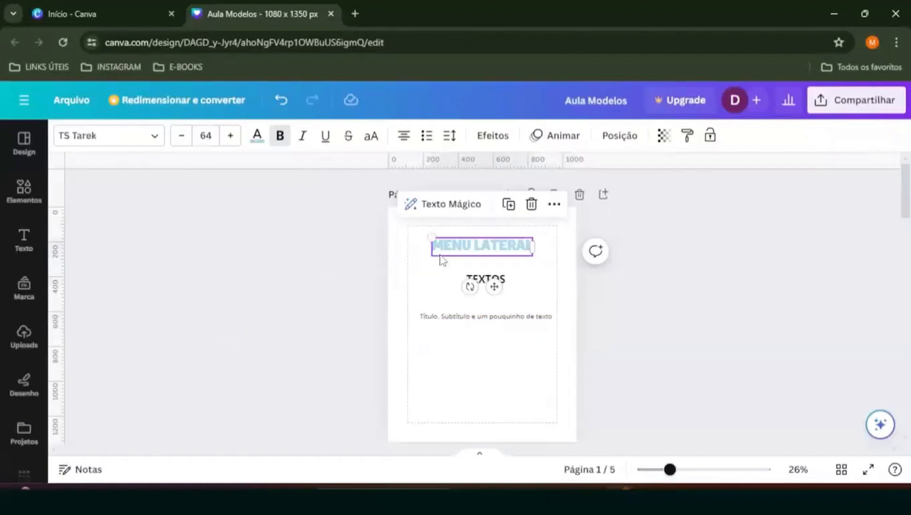
{"action": "left_click", "coordinate": [462, 280]}
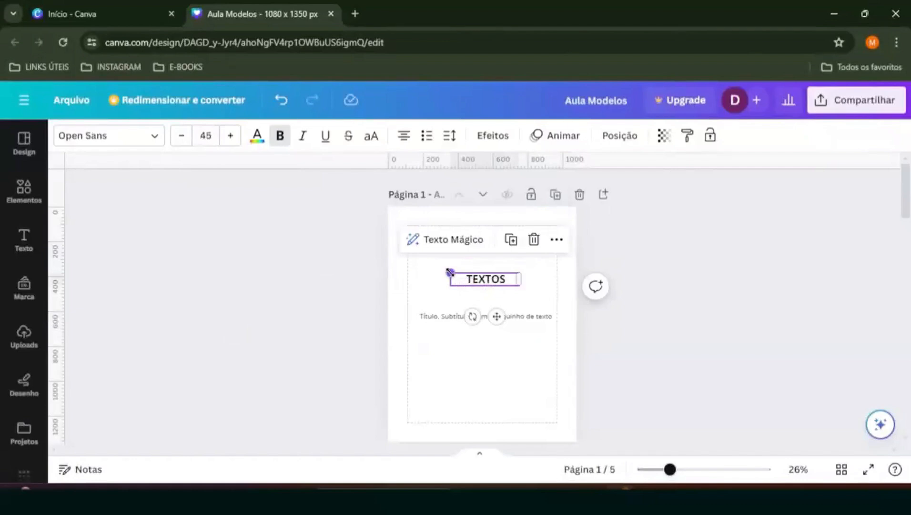
{"action": "left_click_drag", "start_coordinate": [450, 272], "coordinate": [432, 270]}
Step: Scale the body text down to size 24.9 and the MENU LATERAL title to size 61.1 using their corners
{"action": "left_click", "coordinate": [432, 318]}
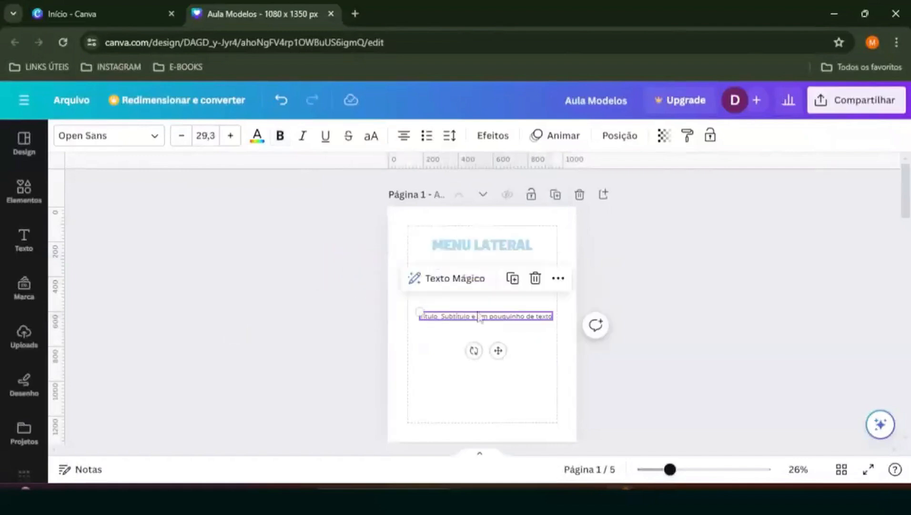
{"action": "left_click_drag", "start_coordinate": [554, 310], "coordinate": [530, 301]}
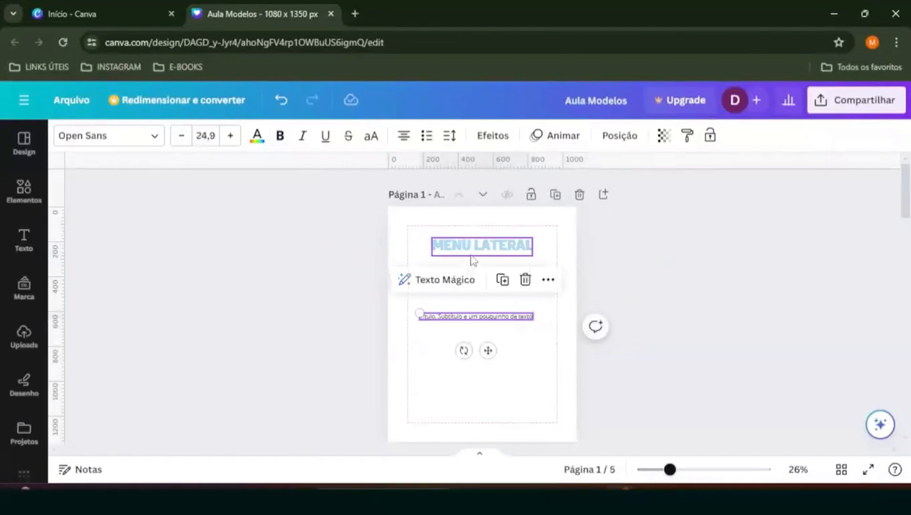
{"action": "left_click", "coordinate": [472, 249]}
{"action": "mouse_move", "coordinate": [429, 241]}
{"action": "left_mouse_down"}
{"action": "mouse_move", "coordinate": [405, 242]}
{"action": "mouse_move", "coordinate": [436, 246]}
{"action": "left_mouse_up"}
Step: Undo the last change and insert a long run of filler letters near the end of the body text
{"action": "scroll", "coordinate": [789, 291], "scroll_direction": "down", "scroll_amount": 5}
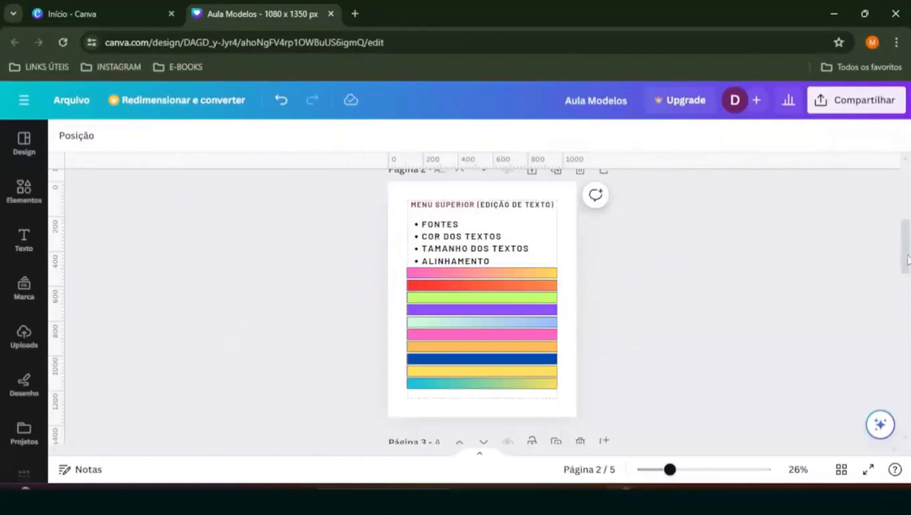
{"action": "key", "text": "ctrl+z"}
{"action": "left_click", "coordinate": [500, 314]}
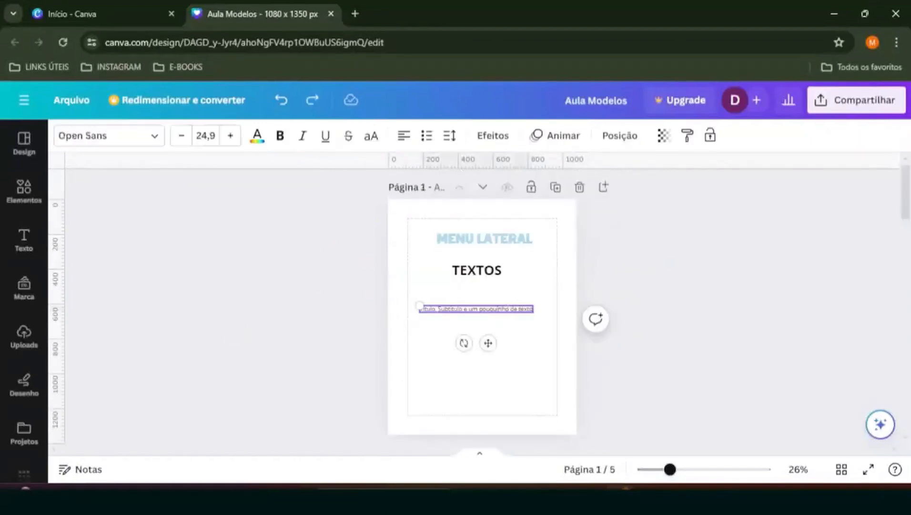
{"action": "type", "text": "NMCZBIHFHSDIK"}
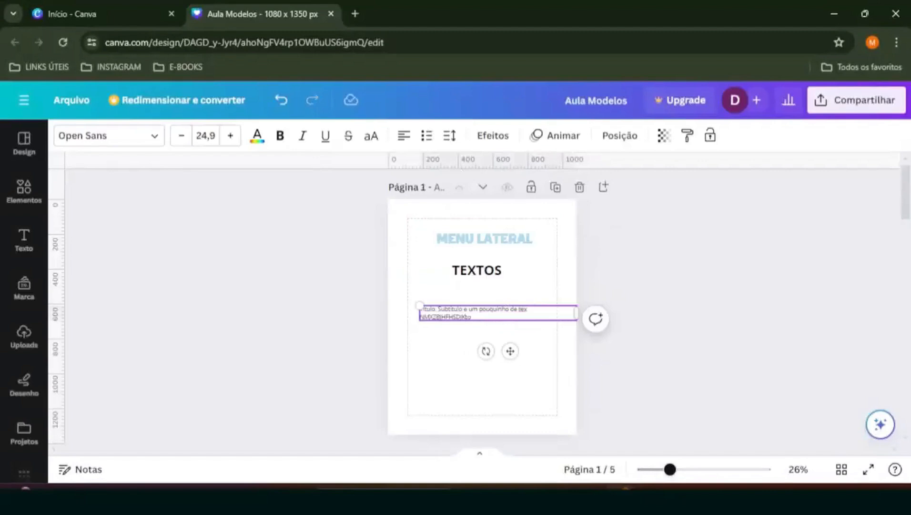
{"action": "type", "text": "CVNJKDLVJSDHFJHSADVFCJIOSDVJFIOAJFOSDUIOFJUSDIOCFJOSDUCVIODSIUIODSUIFIO"}
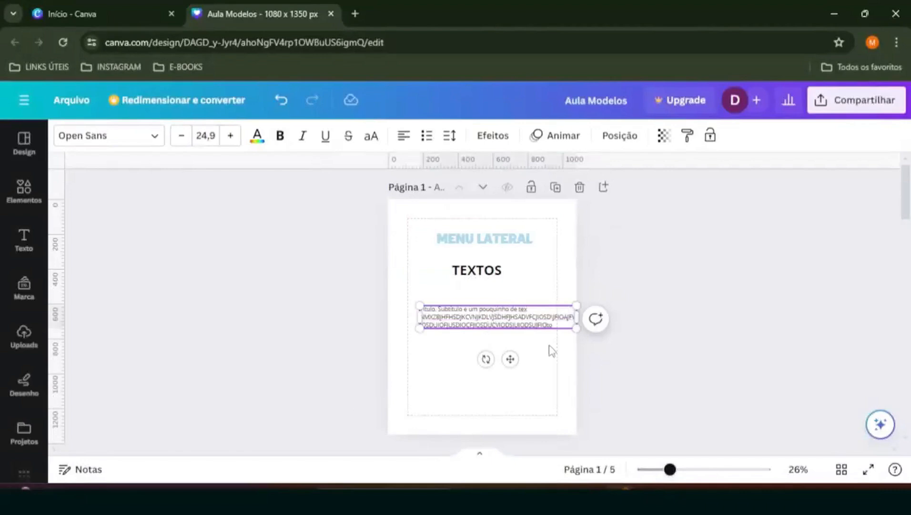
Step: Move the body text up and left and adjust its box width to roughly the page margins
{"action": "left_click", "coordinate": [593, 364]}
{"action": "left_click", "coordinate": [513, 316]}
{"action": "mouse_move", "coordinate": [512, 315]}
{"action": "left_mouse_down"}
{"action": "mouse_move", "coordinate": [489, 315]}
{"action": "mouse_move", "coordinate": [501, 315]}
{"action": "left_mouse_up"}
{"action": "left_click_drag", "start_coordinate": [563, 321], "coordinate": [562, 320]}
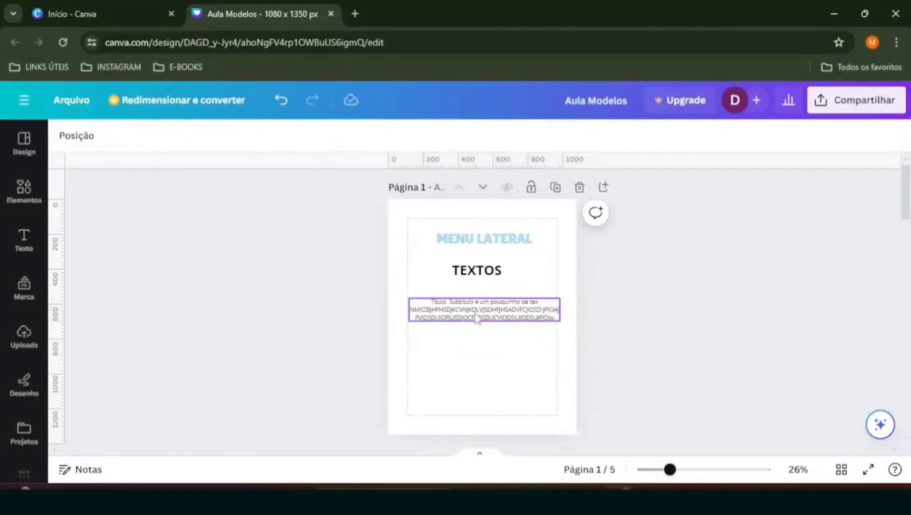
Step: Cycle the body text's alignment through left and right and back to centred
{"action": "left_click", "coordinate": [475, 313]}
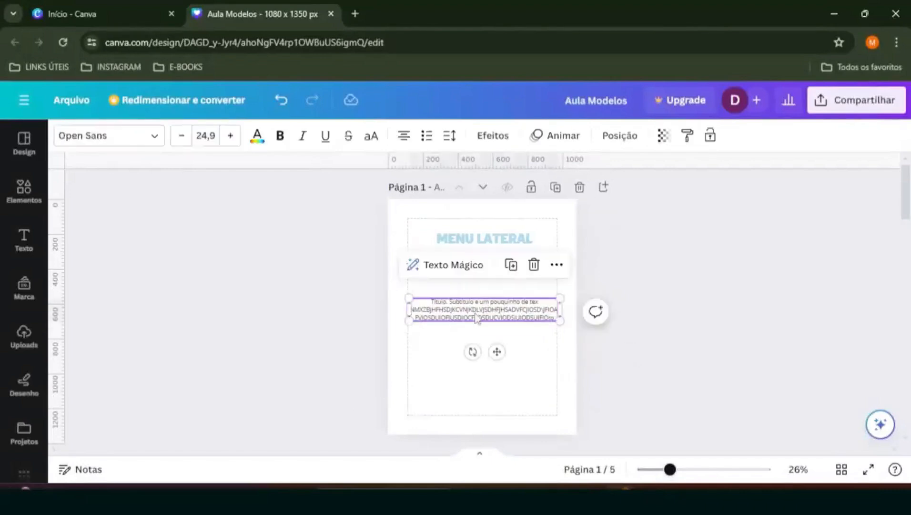
{"action": "left_click", "coordinate": [404, 140]}
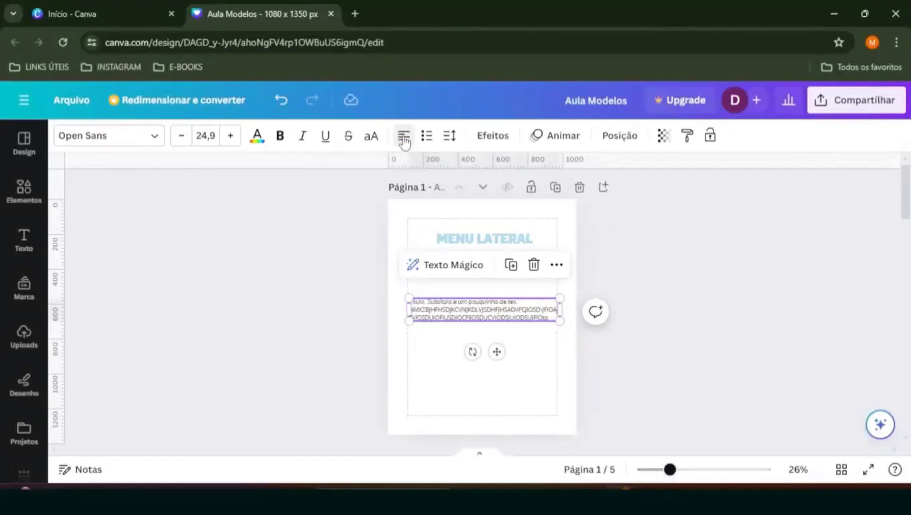
{"action": "left_click", "coordinate": [404, 140]}
{"action": "left_click", "coordinate": [404, 141]}
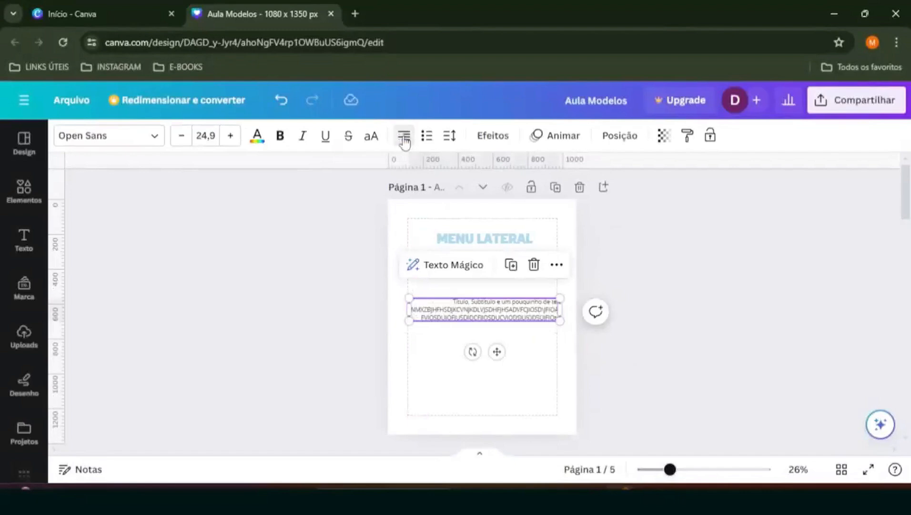
{"action": "left_click", "coordinate": [405, 141]}
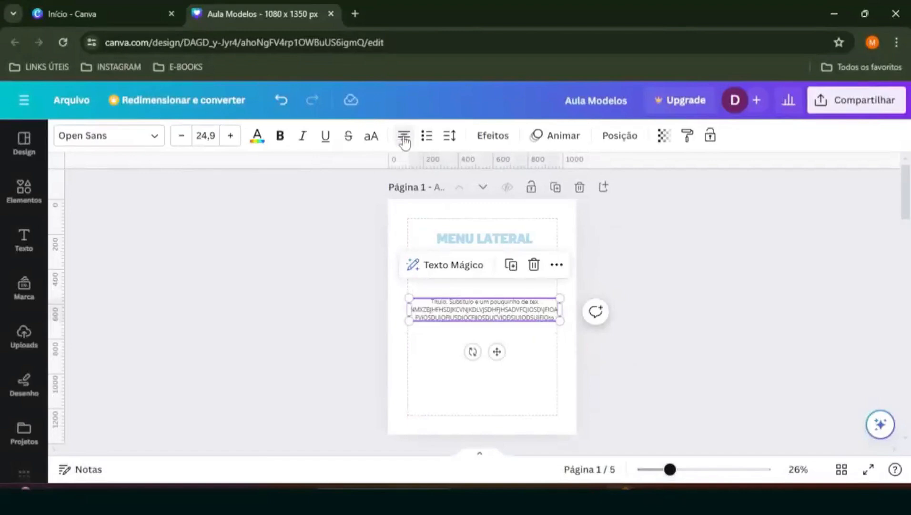
Step: Return to page 1 and italicise the MENU LATERAL title
{"action": "scroll", "coordinate": [773, 291], "scroll_direction": "down", "scroll_amount": 5}
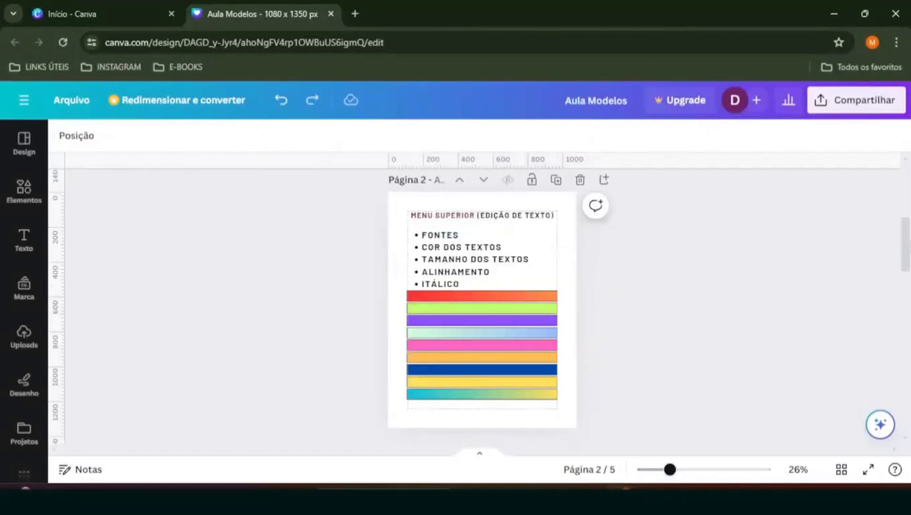
{"action": "left_click_drag", "start_coordinate": [910, 240], "coordinate": [905, 180]}
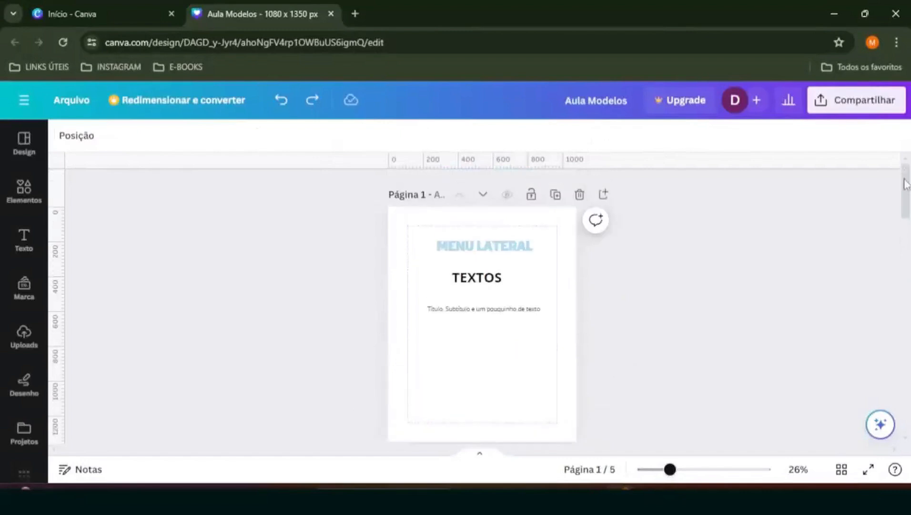
{"action": "left_click", "coordinate": [491, 246]}
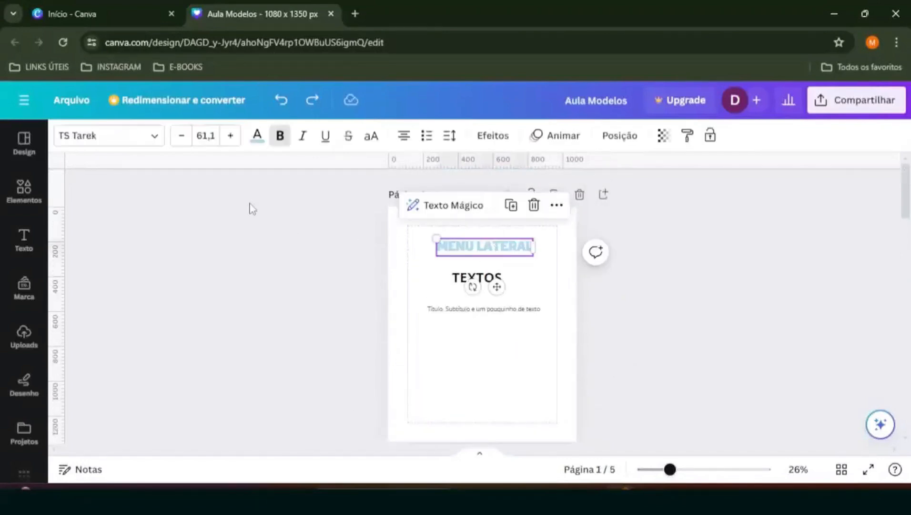
{"action": "left_click", "coordinate": [304, 140]}
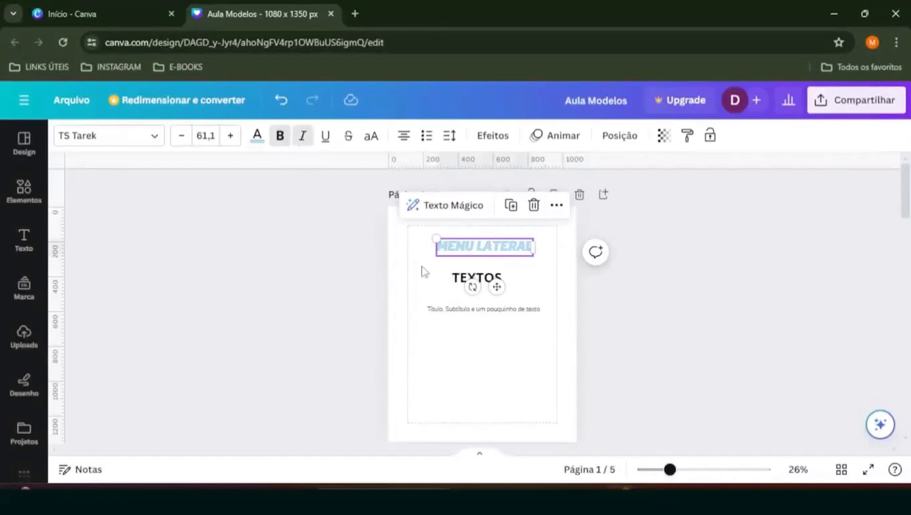
Step: Italicise the TEXTOS subtitle and select the body text beneath it
{"action": "left_click", "coordinate": [426, 274]}
{"action": "left_click", "coordinate": [301, 143]}
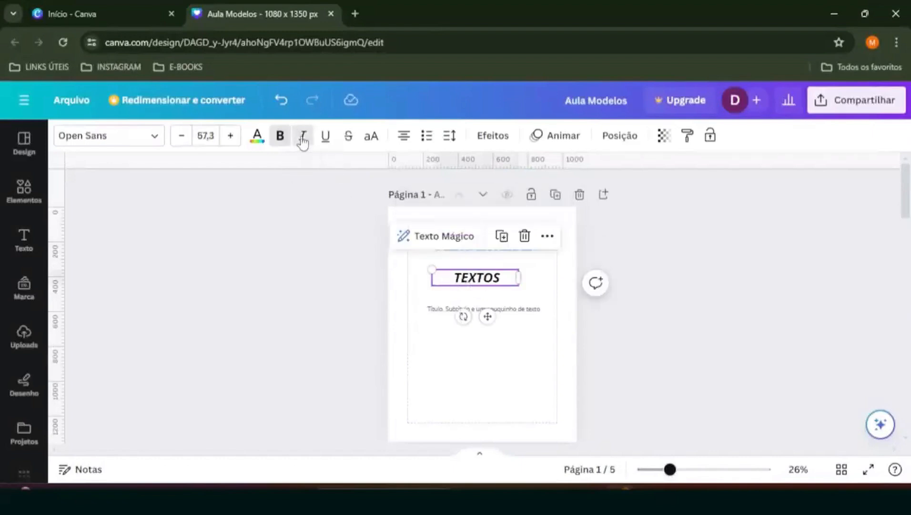
{"action": "left_click", "coordinate": [427, 309]}
{"action": "left_click", "coordinate": [503, 315]}
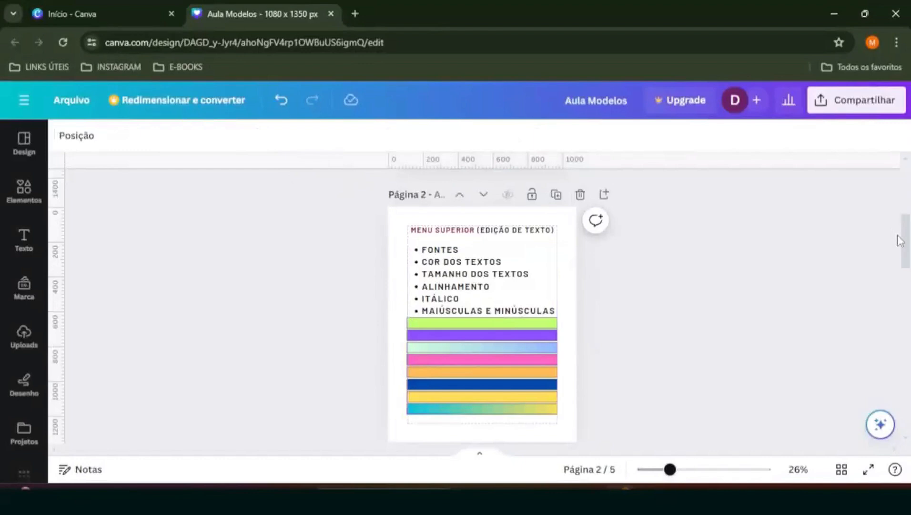
Step: Set the Menu Lateral title on page 1 to uppercase, and toggle the Textos subtitle to uppercase and back
{"action": "scroll", "coordinate": [908, 244], "scroll_direction": "up", "scroll_amount": 5}
{"action": "left_click", "coordinate": [521, 244]}
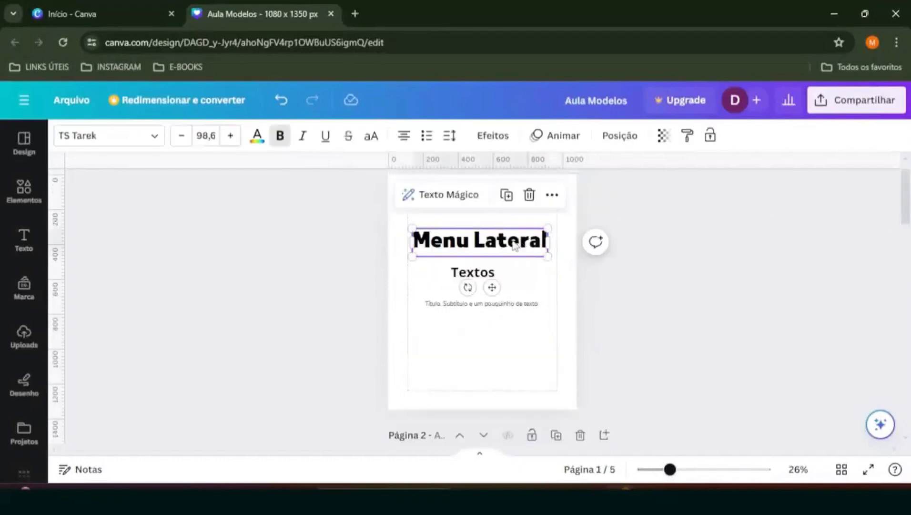
{"action": "left_click", "coordinate": [372, 137]}
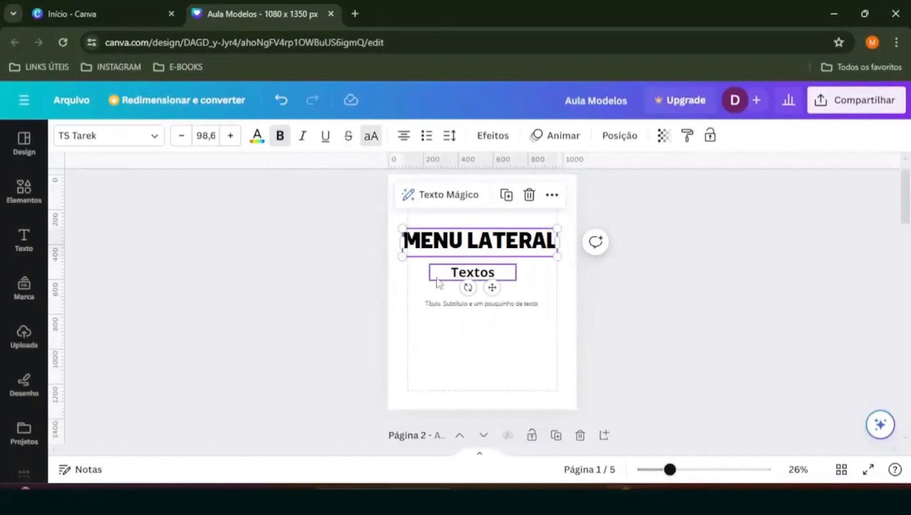
{"action": "left_click", "coordinate": [437, 281]}
{"action": "left_click", "coordinate": [372, 137]}
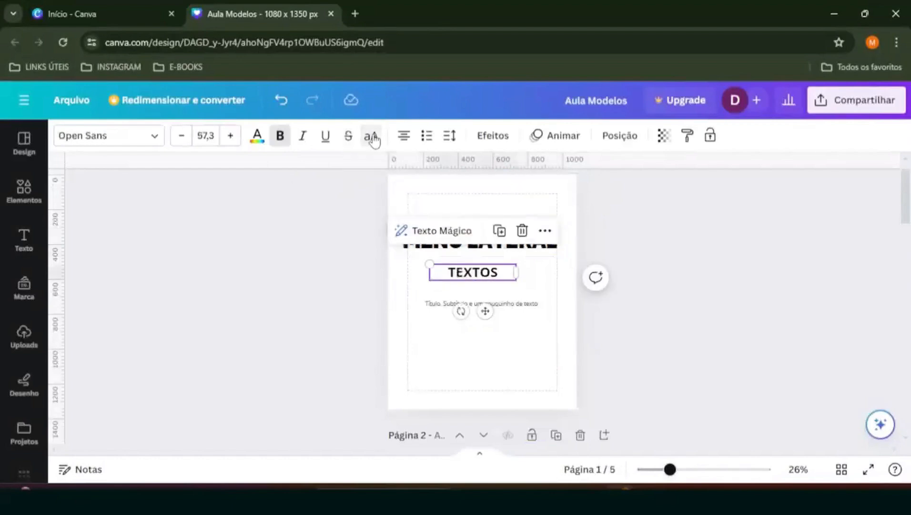
{"action": "left_click", "coordinate": [372, 137]}
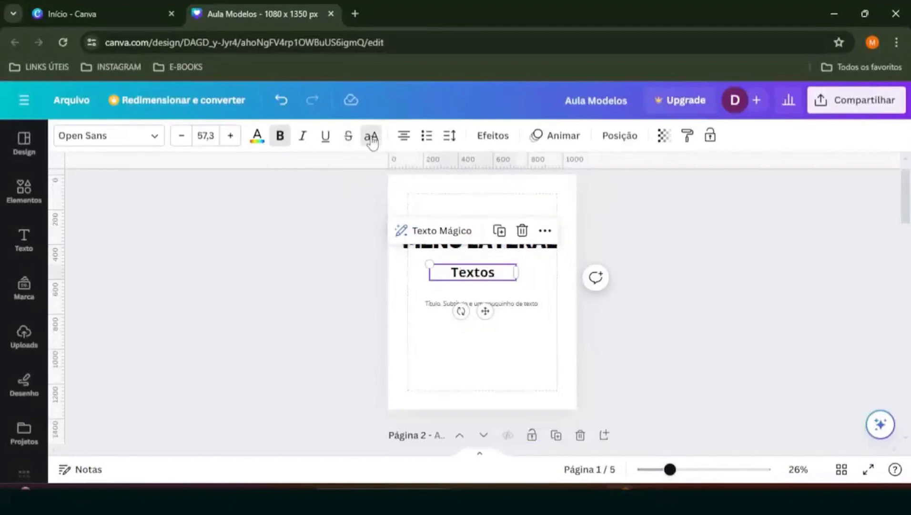
Step: Set the body text to uppercase and return the Menu Lateral title to mixed case
{"action": "left_click", "coordinate": [442, 307]}
{"action": "left_click", "coordinate": [373, 138]}
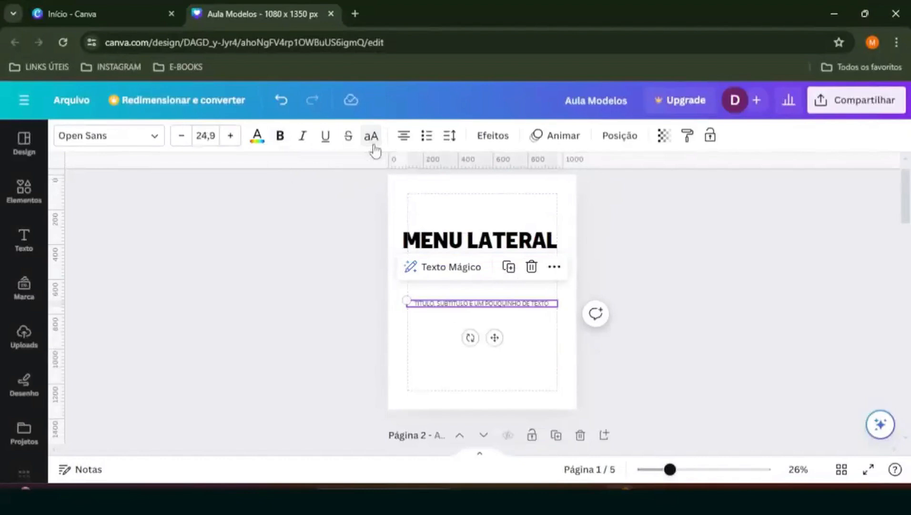
{"action": "left_click", "coordinate": [441, 243]}
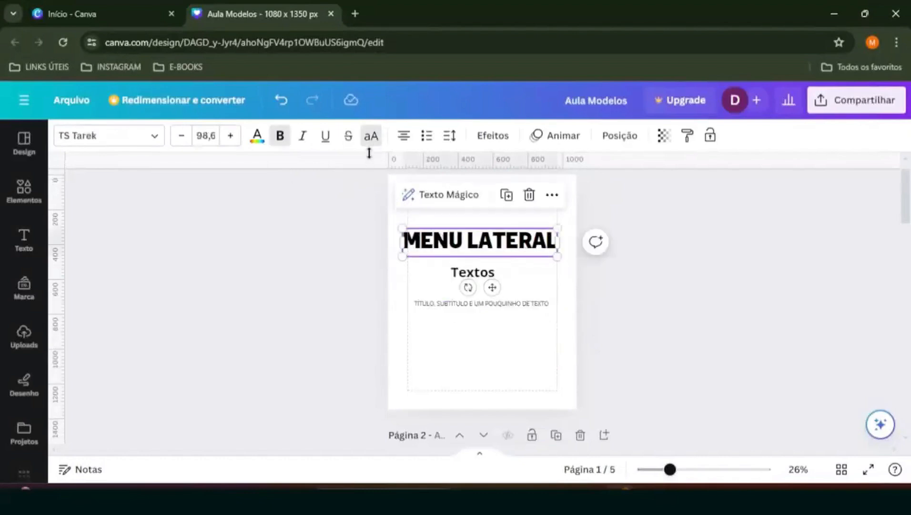
{"action": "left_click", "coordinate": [372, 138]}
Step: Format the Menu Lateral title on page 1 as a bulleted list and switch it to a numbered list
{"action": "scroll", "coordinate": [641, 319], "scroll_direction": "down", "scroll_amount": 5}
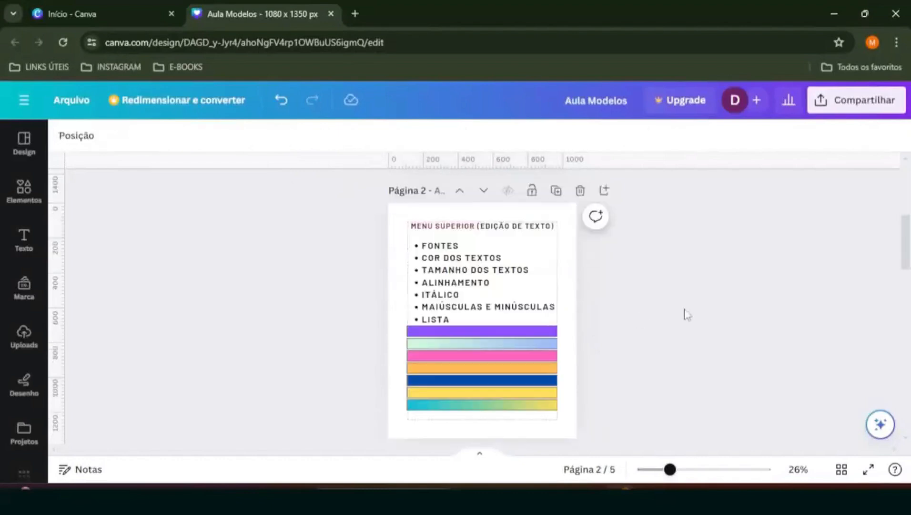
{"action": "left_click_drag", "start_coordinate": [908, 248], "coordinate": [902, 193]}
{"action": "left_click", "coordinate": [490, 282]}
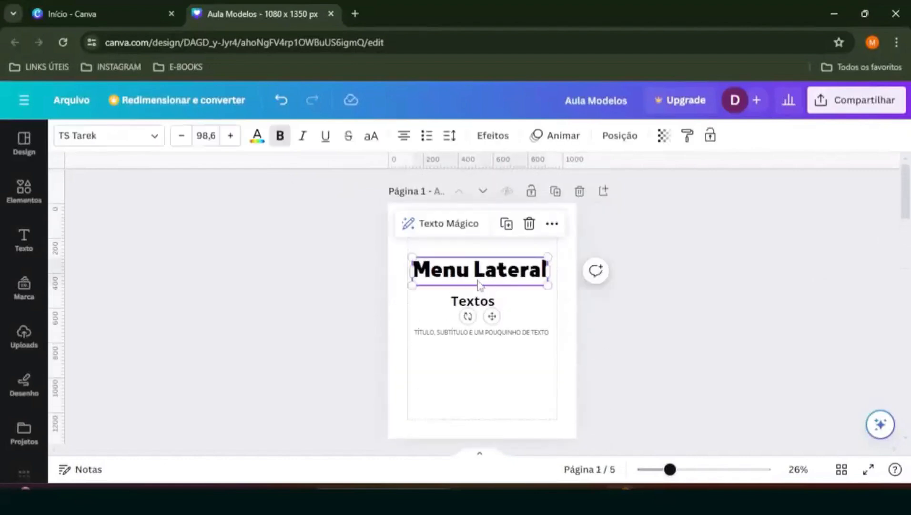
{"action": "left_click", "coordinate": [427, 137]}
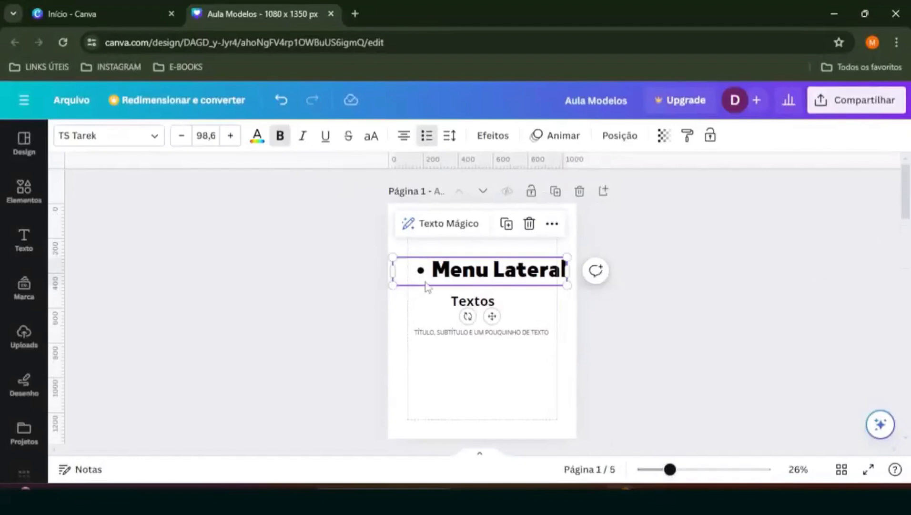
{"action": "left_click", "coordinate": [428, 142]}
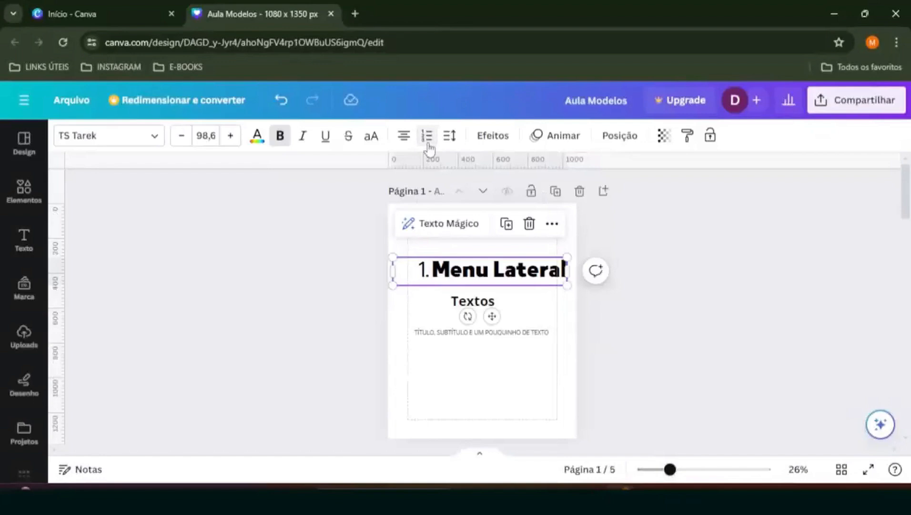
Step: Copy the entire line of body text below the Textos subtitle
{"action": "left_click", "coordinate": [482, 332]}
{"action": "scroll", "coordinate": [534, 375], "scroll_direction": "up", "scroll_amount": 2}
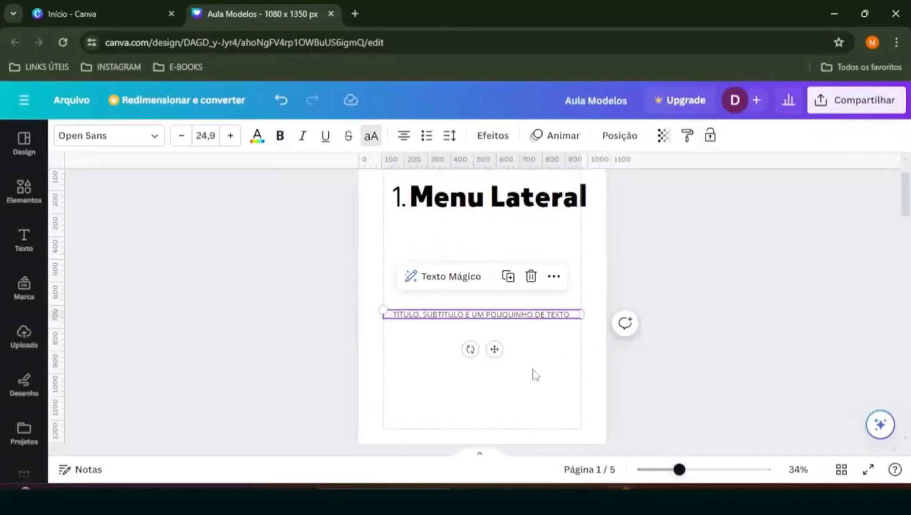
{"action": "left_click", "coordinate": [480, 315]}
{"action": "key", "text": "ctrl+a"}
{"action": "key", "text": "ctrl+c"}
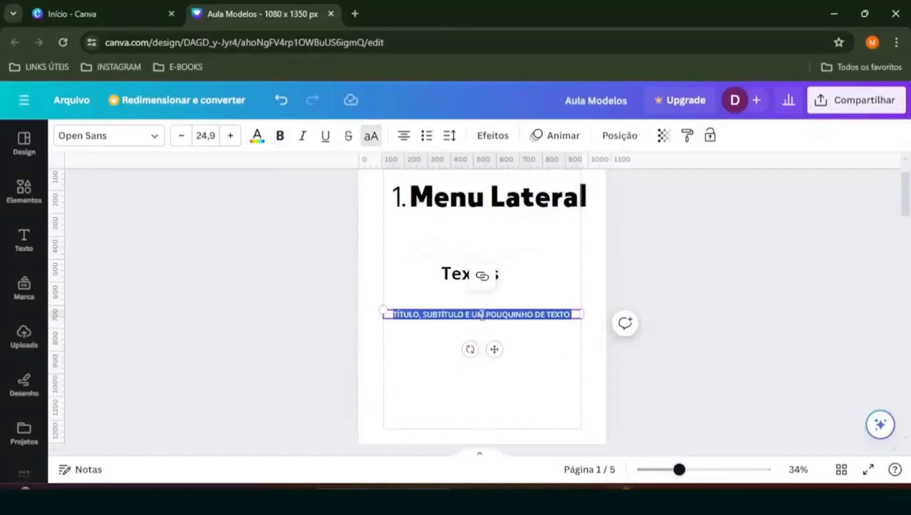
{"action": "right_click", "coordinate": [482, 315]}
{"action": "left_click", "coordinate": [519, 97]}
Step: Paste the copied line twice at the end of the body text, each time on a new line
{"action": "left_click", "coordinate": [578, 317]}
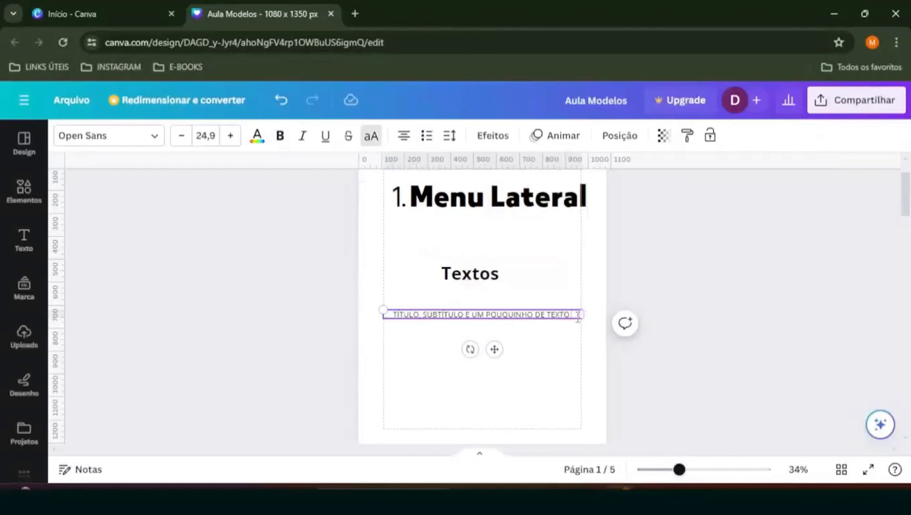
{"action": "key", "text": "Return"}
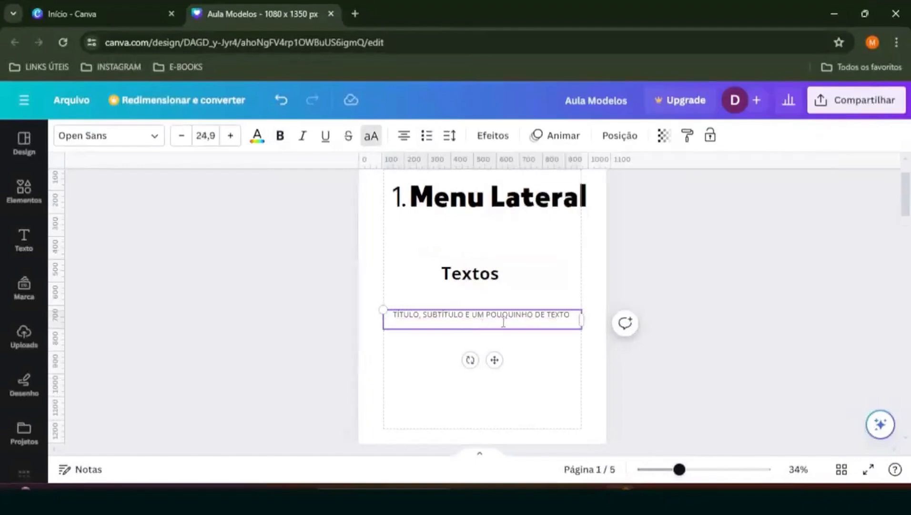
{"action": "key", "text": "ctrl+v"}
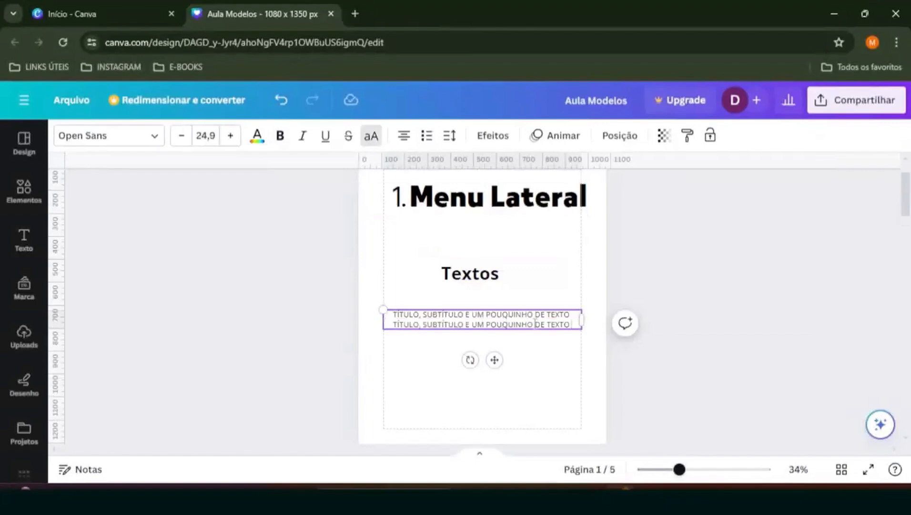
{"action": "key", "text": "Return"}
{"action": "key", "text": "ctrl+v"}
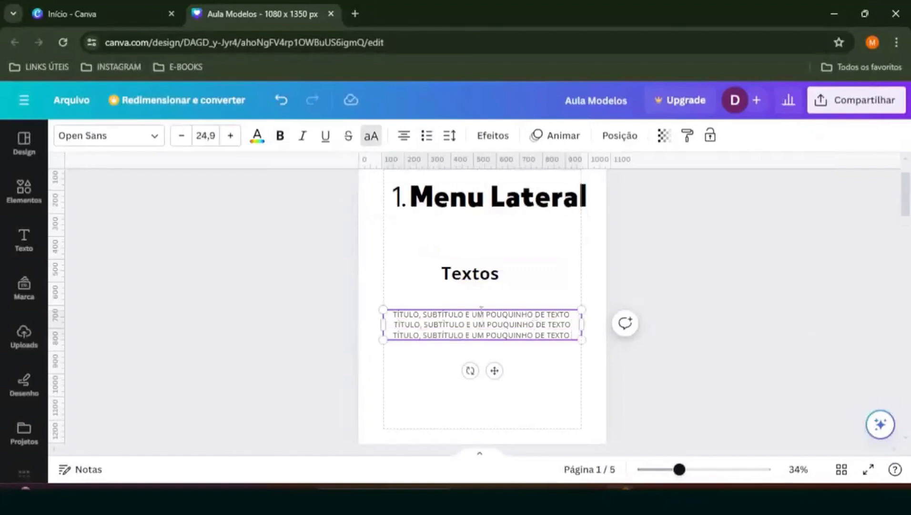
Step: Format the three lines of body text as a bulleted list
{"action": "left_click", "coordinate": [582, 248]}
{"action": "left_click", "coordinate": [499, 339]}
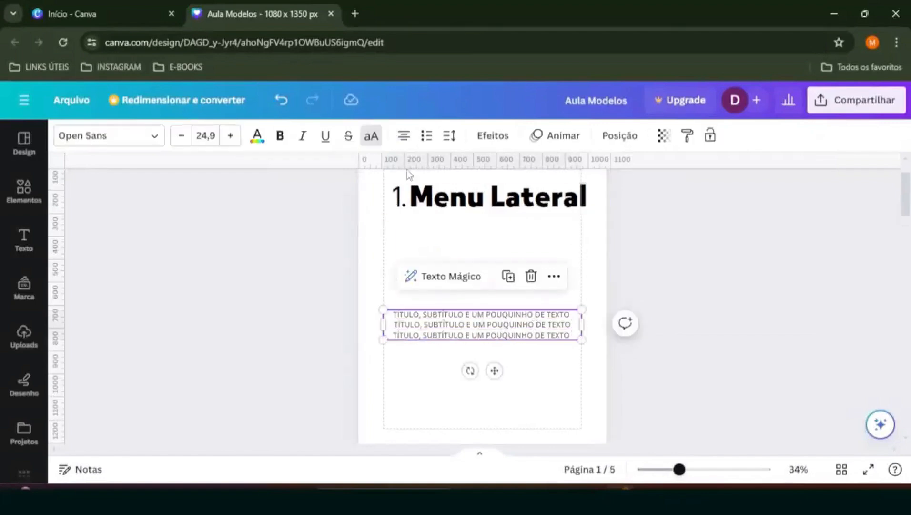
{"action": "left_click", "coordinate": [428, 136]}
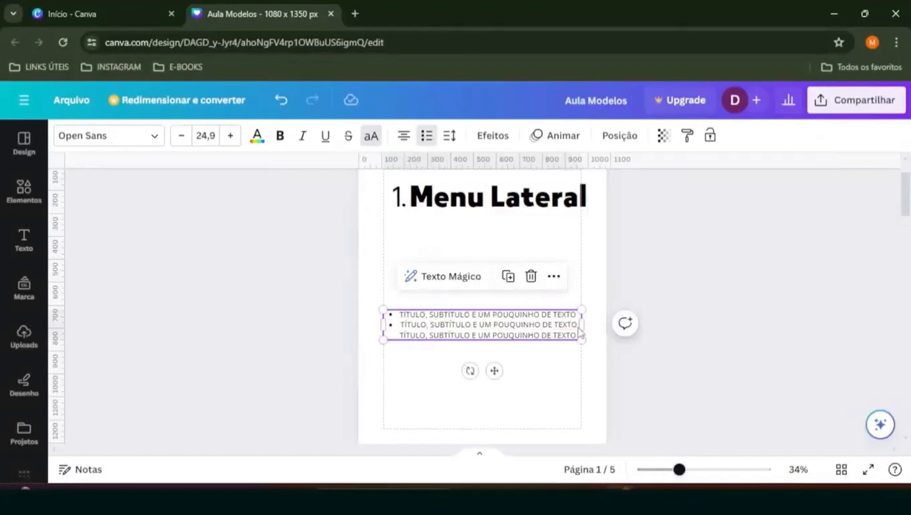
{"action": "left_click", "coordinate": [578, 285]}
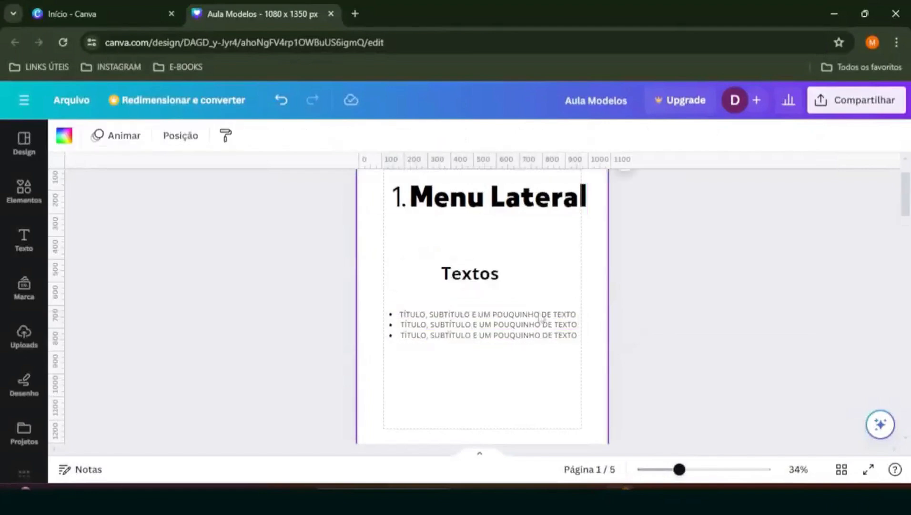
{"action": "left_click", "coordinate": [450, 337]}
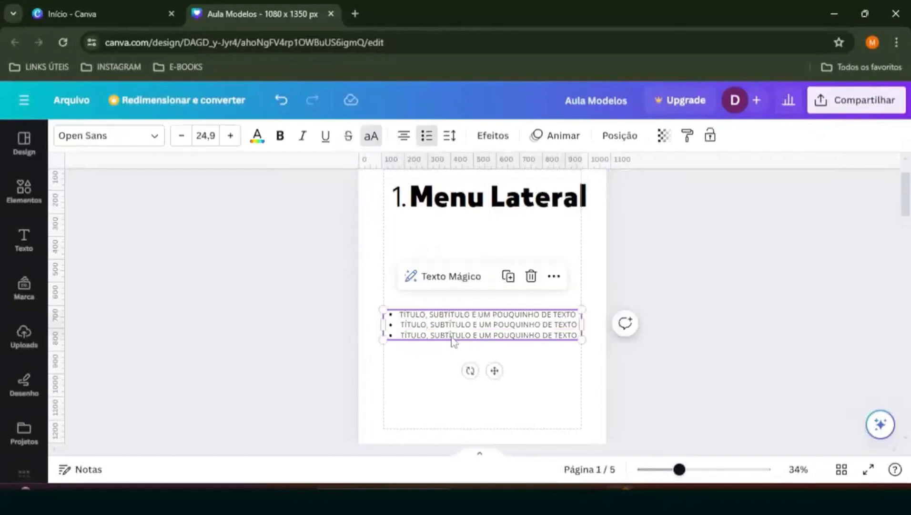
{"action": "left_click", "coordinate": [428, 143]}
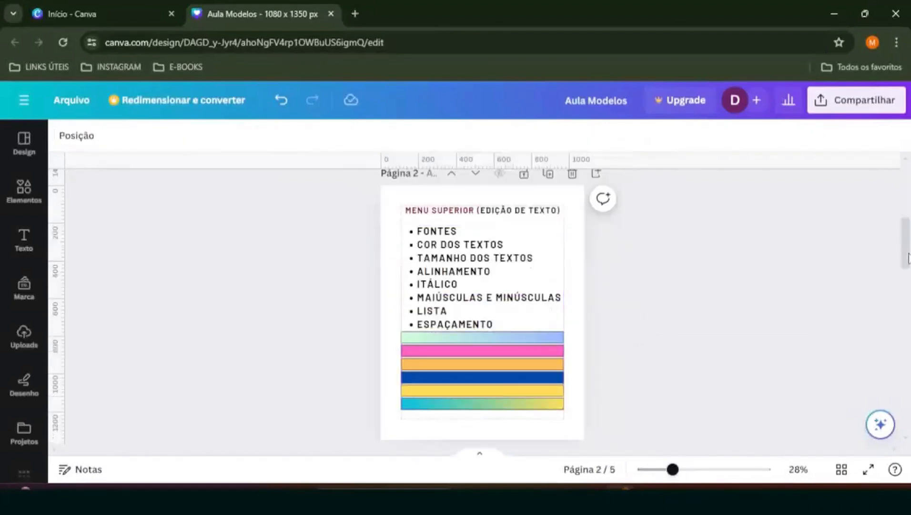
Step: Move the Menu Lateral title on page 1 below the bulleted body text
{"action": "left_click_drag", "start_coordinate": [908, 258], "coordinate": [907, 207]}
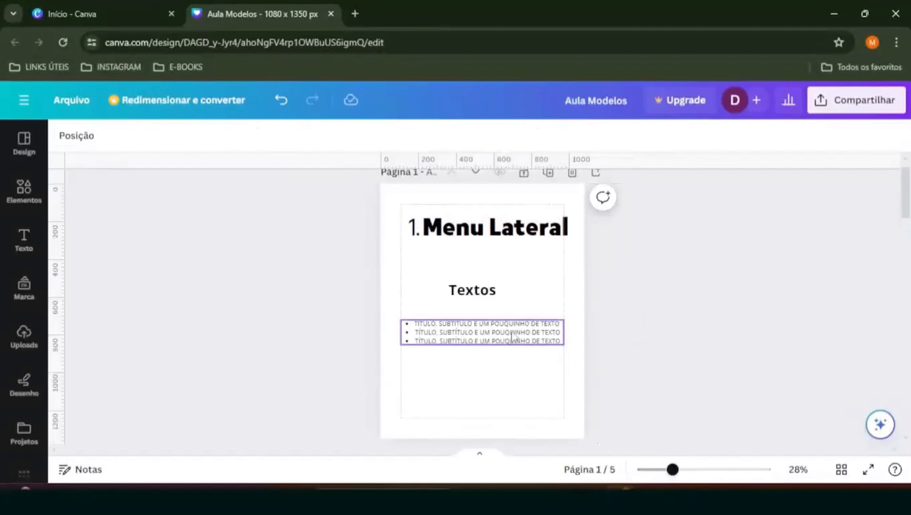
{"action": "left_click", "coordinate": [458, 222]}
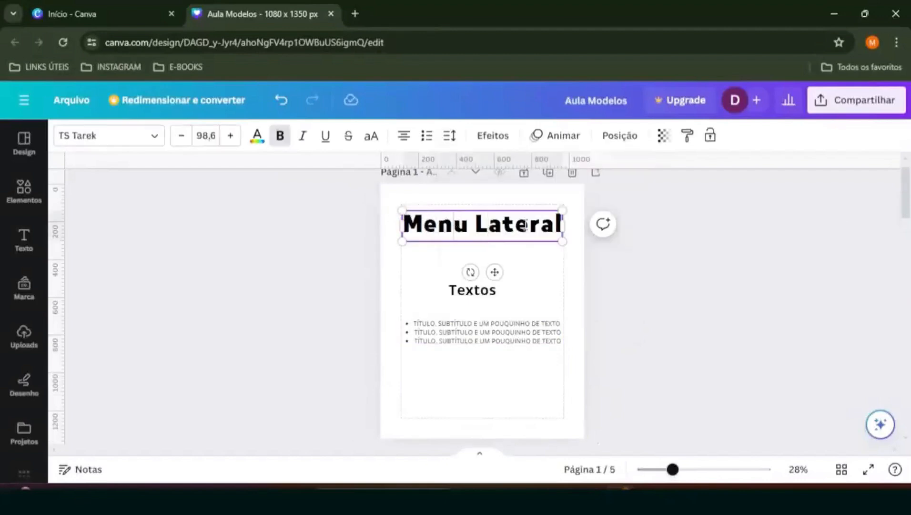
{"action": "left_click", "coordinate": [657, 266]}
{"action": "left_click", "coordinate": [527, 224]}
{"action": "left_click_drag", "start_coordinate": [494, 228], "coordinate": [491, 375]}
{"action": "left_click", "coordinate": [493, 374]}
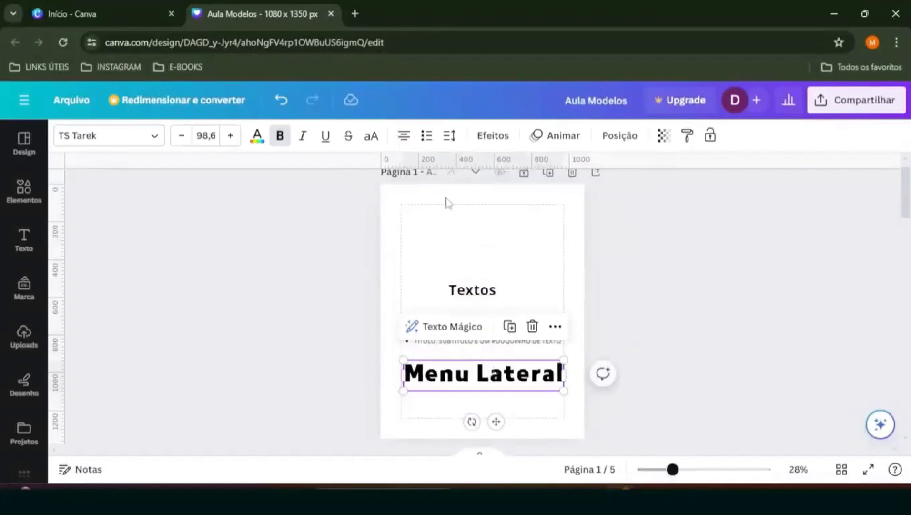
Step: Set the title's letter spacing to 21 and break Menu Lateral onto two lines between the words
{"action": "left_click", "coordinate": [450, 136]}
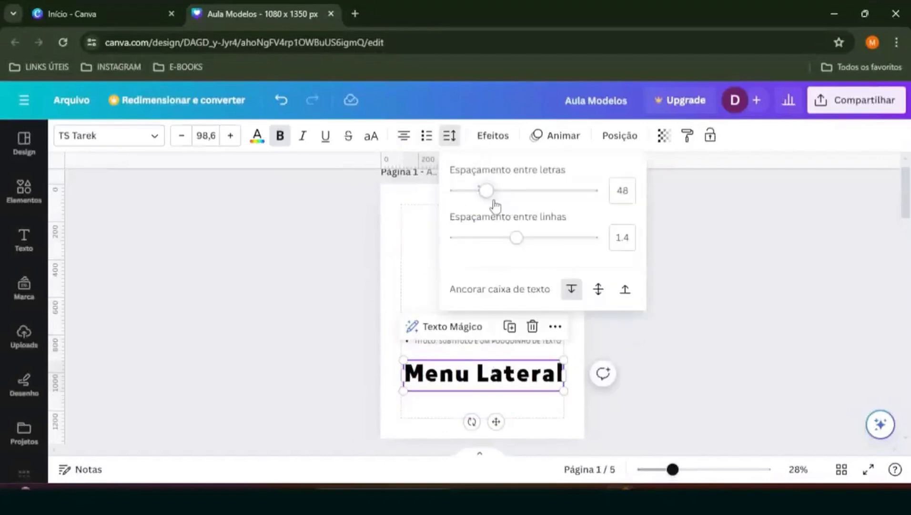
{"action": "mouse_move", "coordinate": [487, 193]}
{"action": "left_mouse_down"}
{"action": "mouse_move", "coordinate": [509, 192]}
{"action": "mouse_move", "coordinate": [484, 201]}
{"action": "left_mouse_up"}
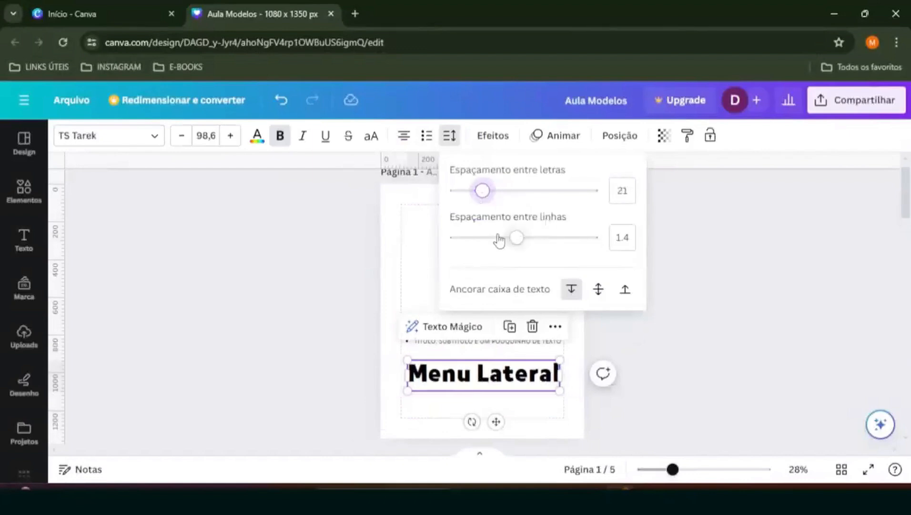
{"action": "left_click", "coordinate": [475, 382]}
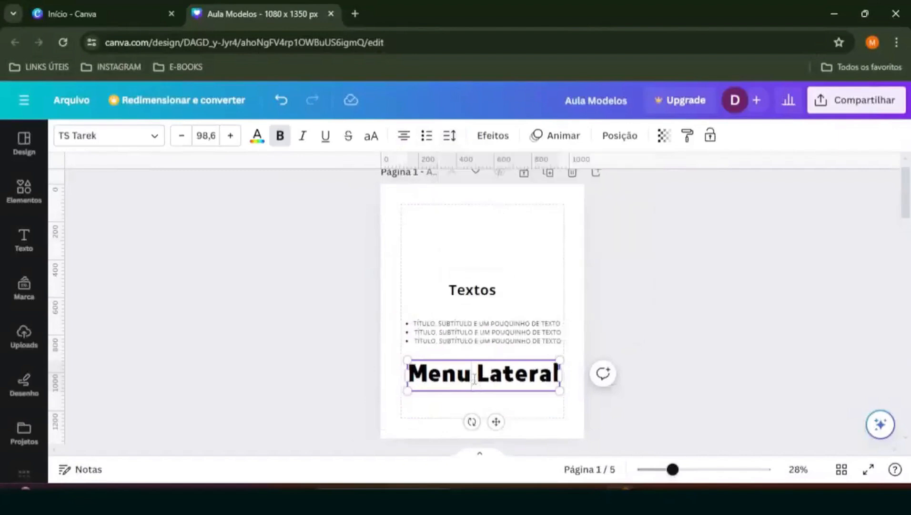
{"action": "key", "text": "Return"}
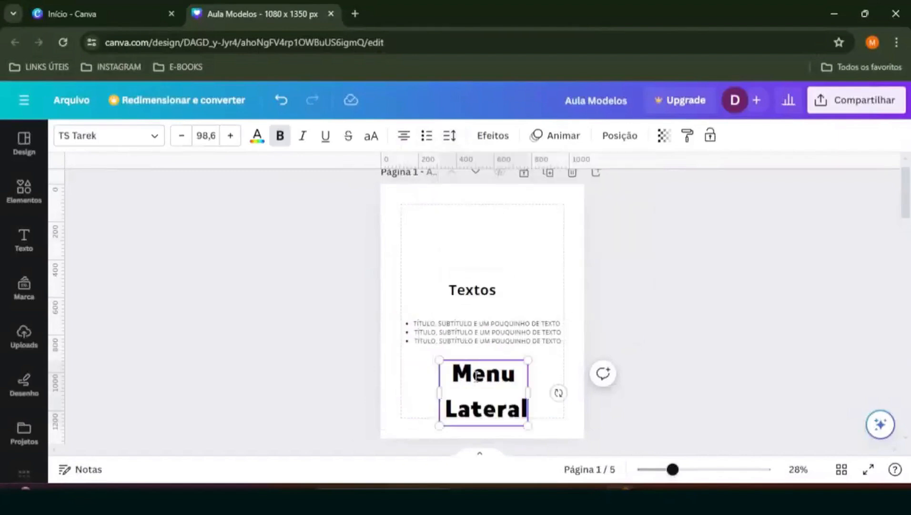
{"action": "key", "text": "Escape"}
Step: Move the body text and the two-line title higher on the page and tighten the title's line spacing
{"action": "left_click", "coordinate": [539, 332]}
{"action": "left_click", "coordinate": [512, 341]}
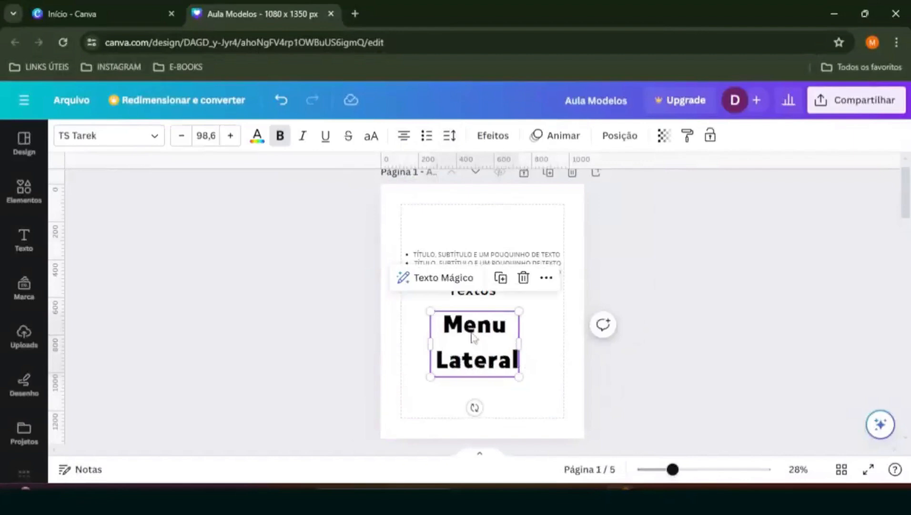
{"action": "left_click", "coordinate": [451, 141]}
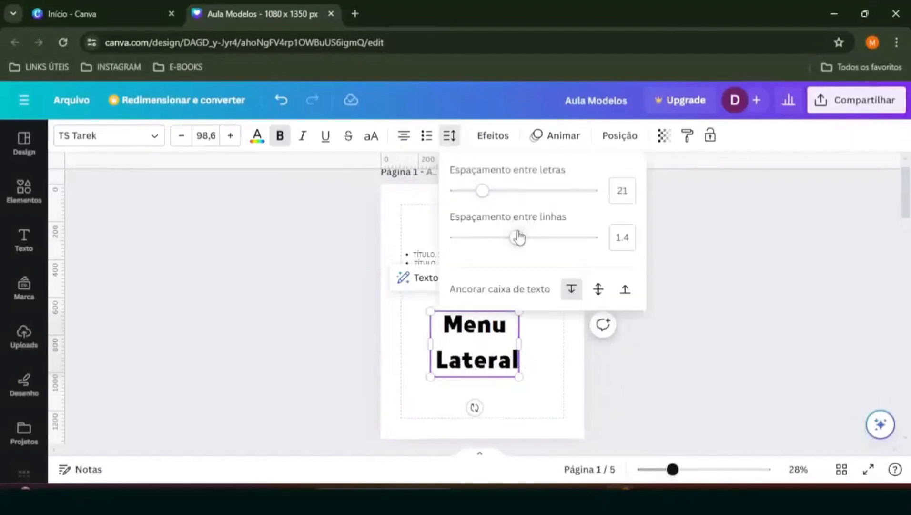
{"action": "left_click_drag", "start_coordinate": [516, 241], "coordinate": [458, 373]}
Step: Move the bulleted body text below the Menu Lateral title and adjust its line spacing
{"action": "left_click", "coordinate": [440, 255]}
{"action": "left_click", "coordinate": [429, 260]}
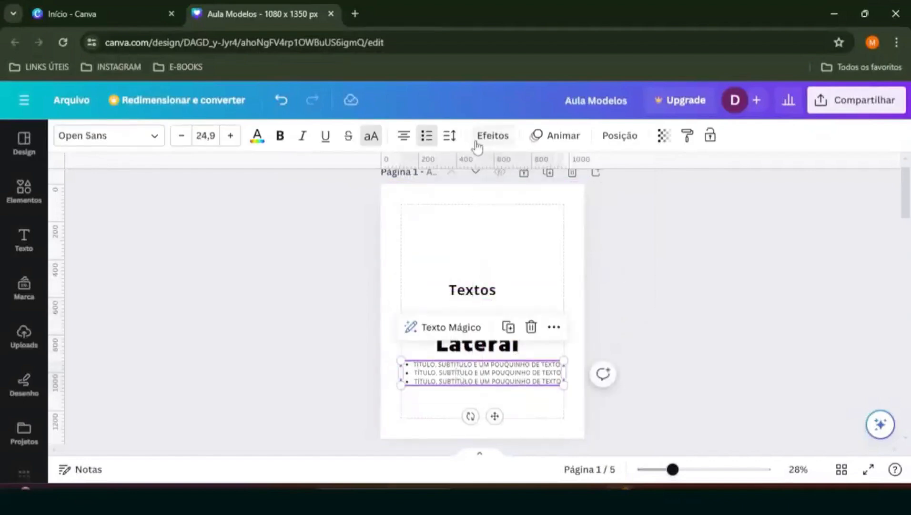
{"action": "left_click", "coordinate": [449, 139]}
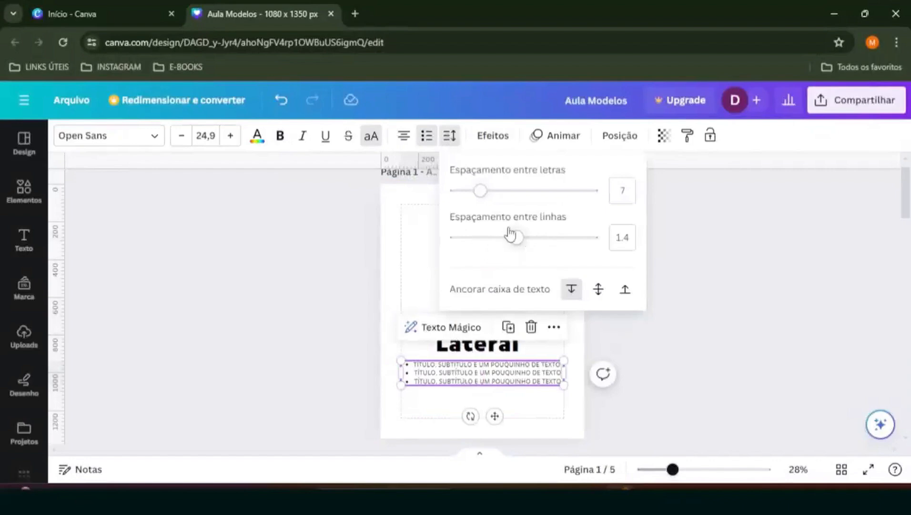
{"action": "mouse_move", "coordinate": [514, 239]}
{"action": "left_mouse_down"}
{"action": "mouse_move", "coordinate": [603, 235]}
{"action": "mouse_move", "coordinate": [502, 236]}
{"action": "mouse_move", "coordinate": [531, 236]}
{"action": "left_mouse_up"}
Step: Move the Menu Lateral title up above the Textos subtitle
{"action": "left_click", "coordinate": [478, 325]}
{"action": "left_click_drag", "start_coordinate": [472, 329], "coordinate": [477, 246]}
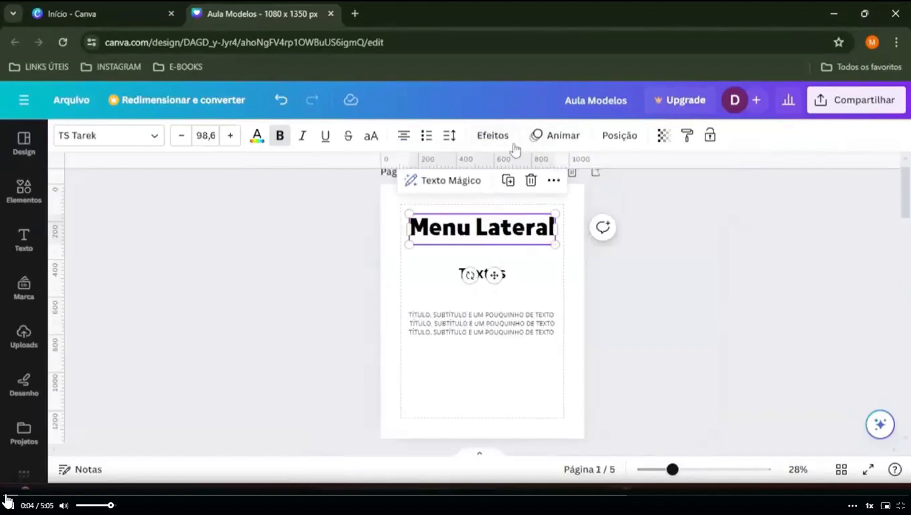
Step: Apply the Sombreado effect to the Menu Lateral title with distance 64 and direction 65
{"action": "left_click", "coordinate": [493, 136]}
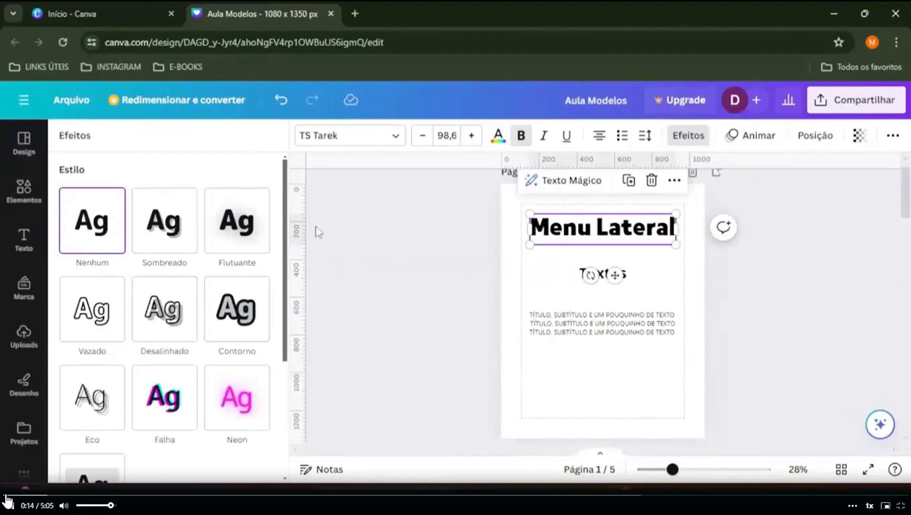
{"action": "left_click", "coordinate": [173, 228]}
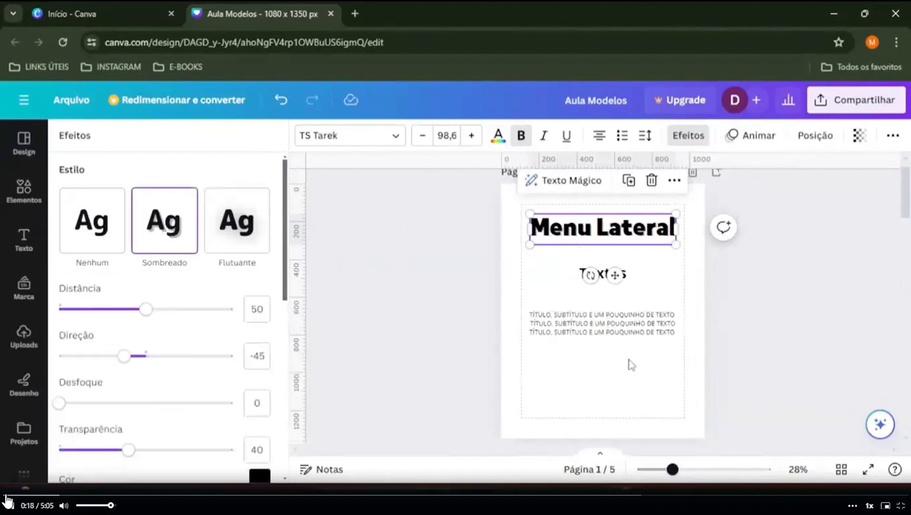
{"action": "left_click_drag", "start_coordinate": [672, 469], "coordinate": [713, 469]}
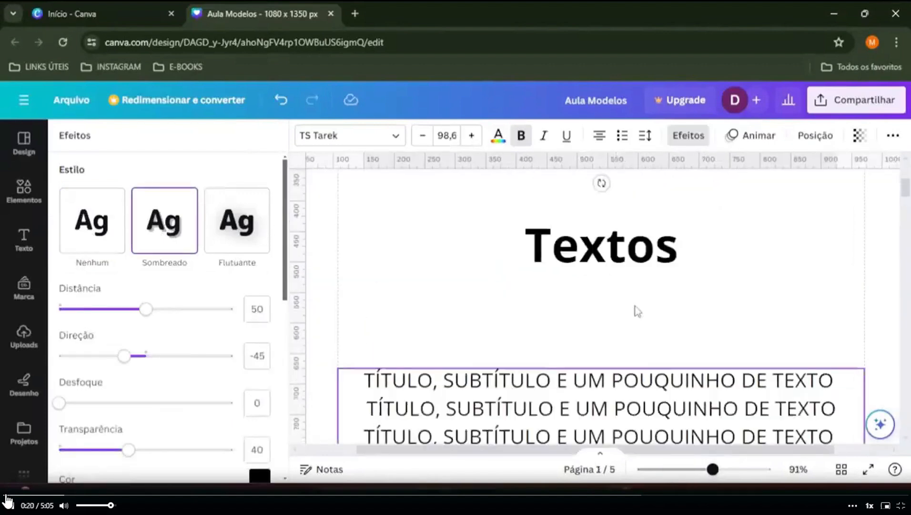
{"action": "scroll", "coordinate": [637, 311], "scroll_direction": "up", "scroll_amount": 2}
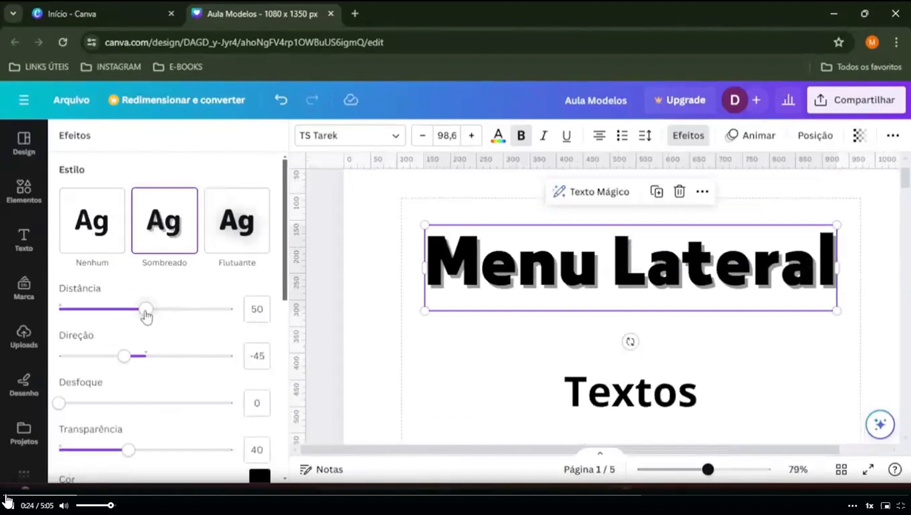
{"action": "left_click_drag", "start_coordinate": [146, 315], "coordinate": [169, 310]}
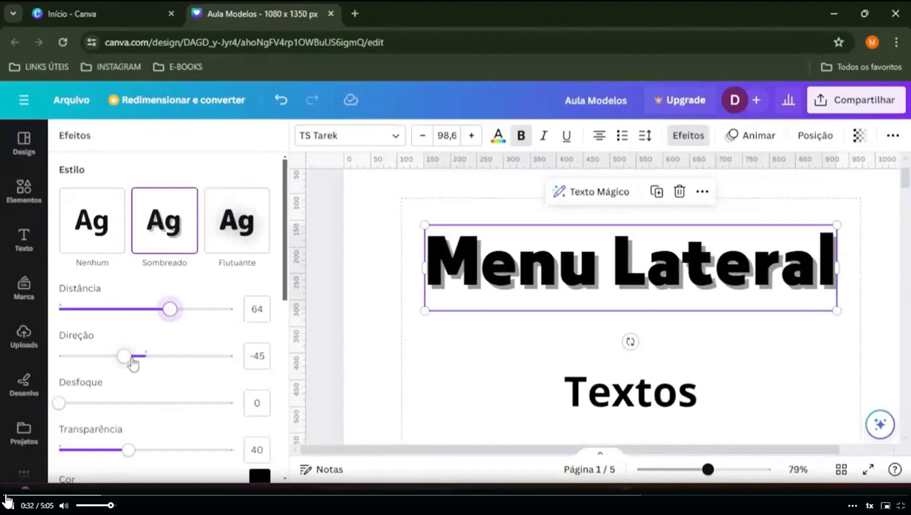
{"action": "left_click_drag", "start_coordinate": [125, 357], "coordinate": [177, 355]}
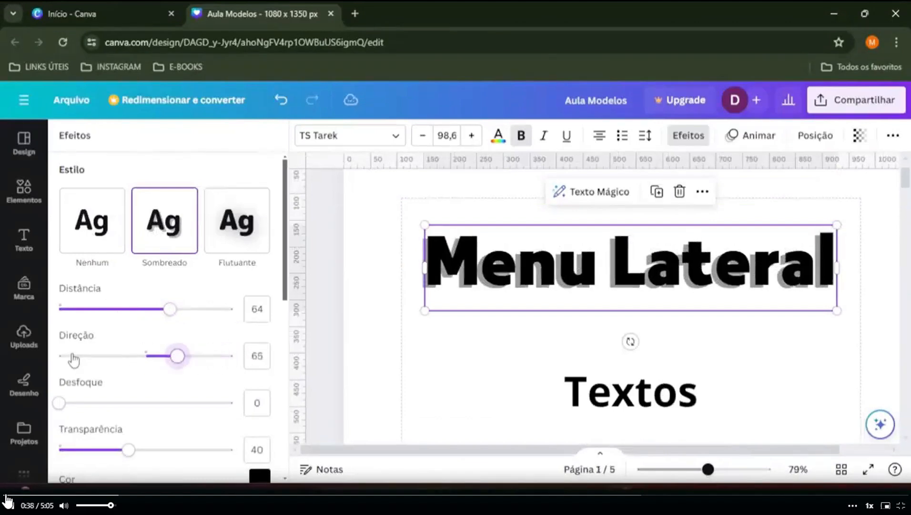
Step: Set the title shadow's blur to 78 and its transparency to 42
{"action": "scroll", "coordinate": [71, 357], "scroll_direction": "down", "scroll_amount": 2}
{"action": "left_click_drag", "start_coordinate": [62, 336], "coordinate": [197, 324]}
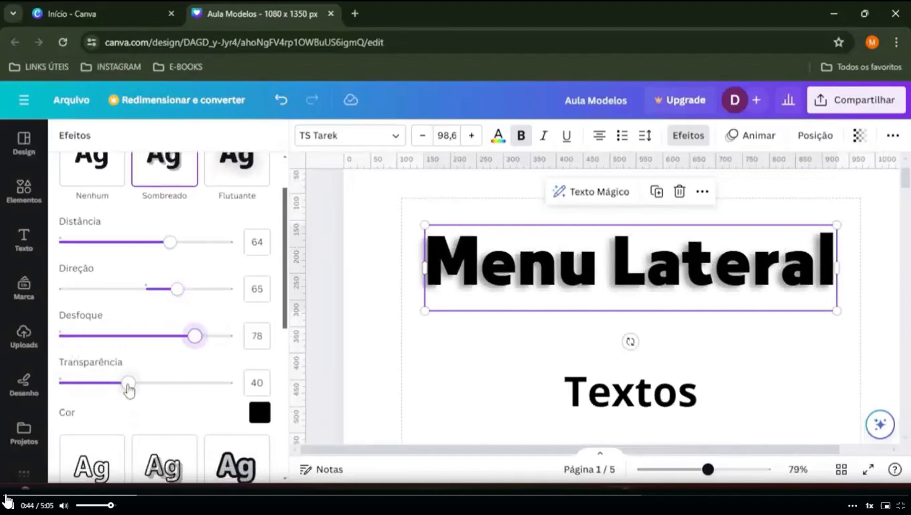
{"action": "mouse_move", "coordinate": [128, 382]}
{"action": "left_mouse_down"}
{"action": "mouse_move", "coordinate": [61, 382]}
{"action": "mouse_move", "coordinate": [132, 381]}
{"action": "left_mouse_up"}
{"action": "scroll", "coordinate": [152, 317], "scroll_direction": "down", "scroll_amount": 2}
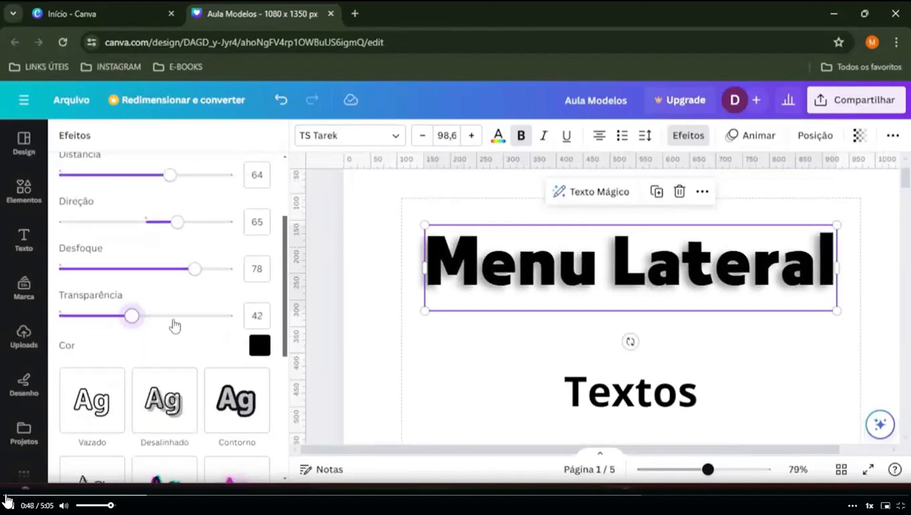
Step: Try burgundy, orange and blue from the document colours for the title's shadow
{"action": "left_click", "coordinate": [259, 346]}
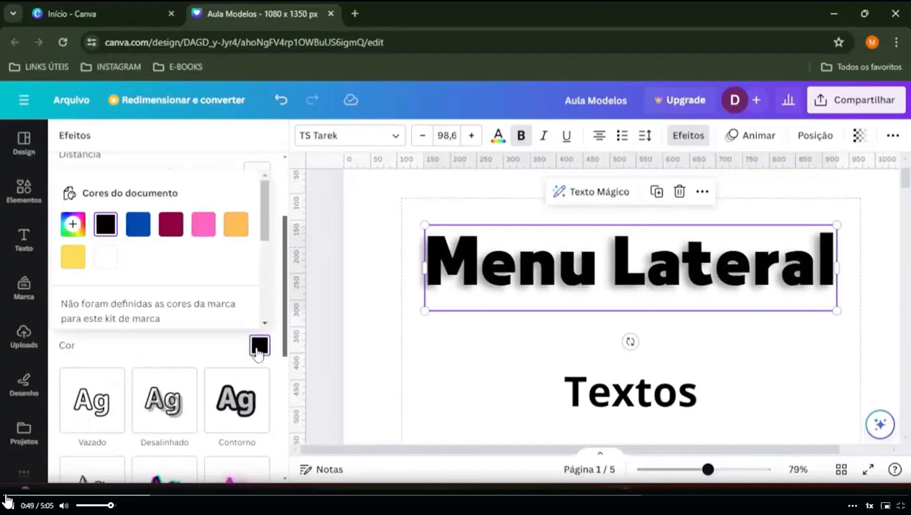
{"action": "left_click", "coordinate": [169, 232]}
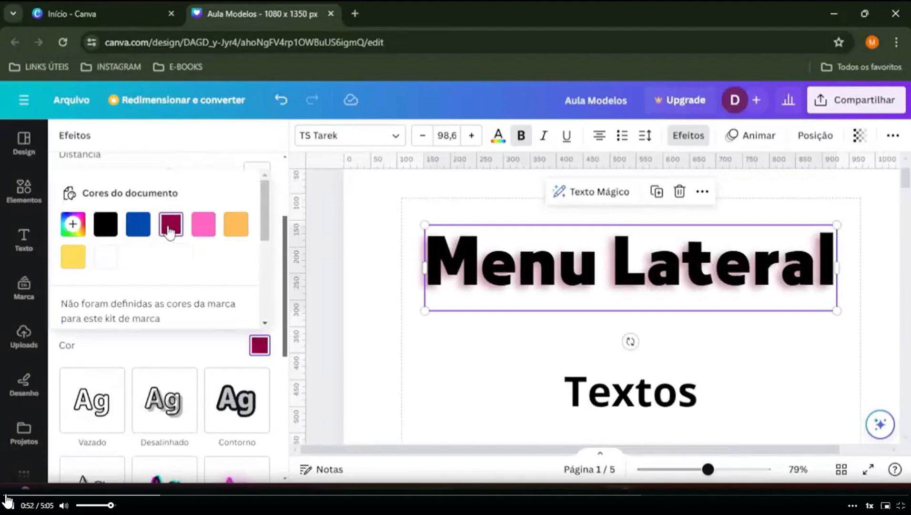
{"action": "left_click", "coordinate": [233, 228]}
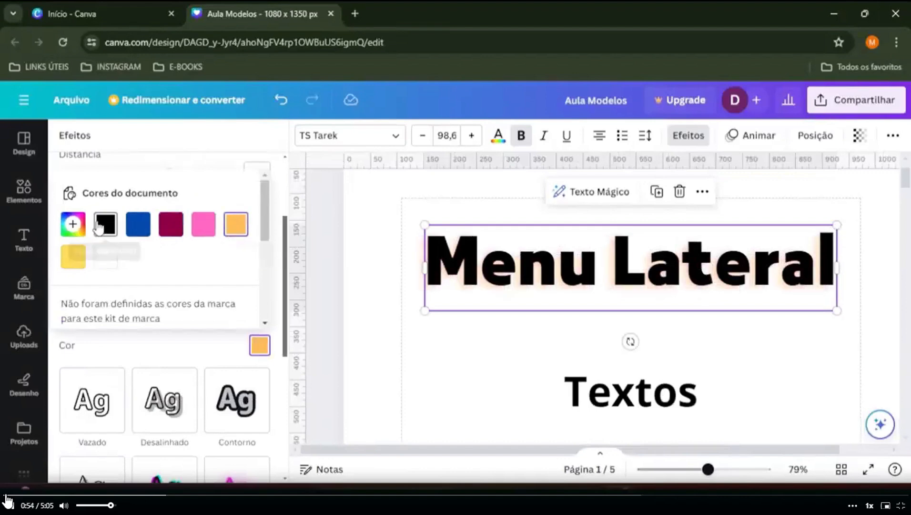
{"action": "left_click", "coordinate": [141, 229]}
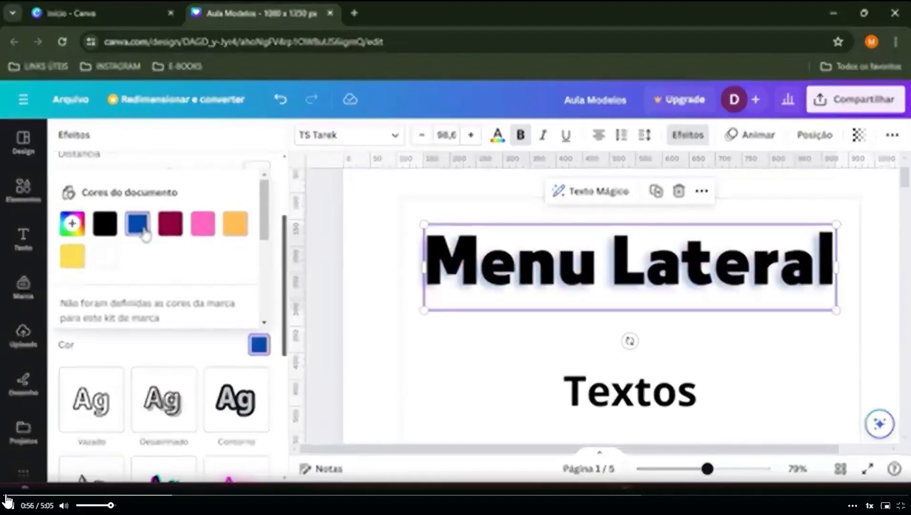
Step: Give the title's shadow the custom green colour #2BFF2D
{"action": "left_click", "coordinate": [73, 223]}
{"action": "left_click_drag", "start_coordinate": [110, 295], "coordinate": [168, 272]}
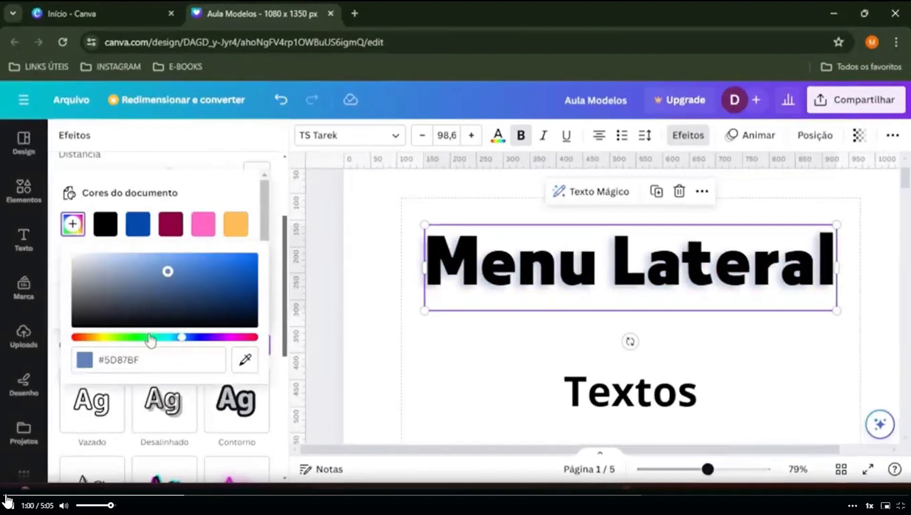
{"action": "left_click_drag", "start_coordinate": [149, 337], "coordinate": [135, 338]}
{"action": "left_click_drag", "start_coordinate": [183, 285], "coordinate": [227, 256]}
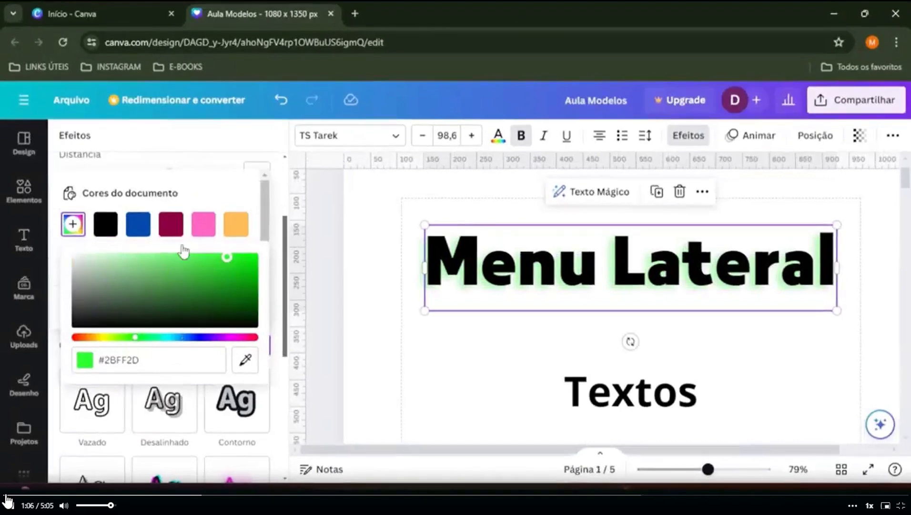
{"action": "left_click", "coordinate": [328, 213]}
Step: Try the Flutuante effect on the title with a slightly higher intensity, and replace it with the Vazado effect
{"action": "left_click", "coordinate": [225, 213]}
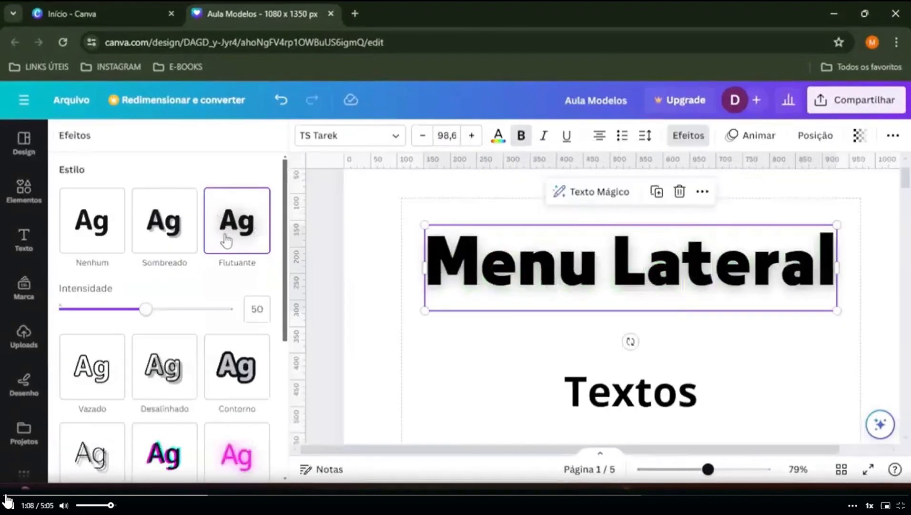
{"action": "mouse_move", "coordinate": [136, 308]}
{"action": "left_mouse_down"}
{"action": "mouse_move", "coordinate": [87, 310]}
{"action": "mouse_move", "coordinate": [200, 310]}
{"action": "mouse_move", "coordinate": [213, 301]}
{"action": "mouse_move", "coordinate": [151, 309]}
{"action": "left_mouse_up"}
{"action": "scroll", "coordinate": [214, 305], "scroll_direction": "down", "scroll_amount": 1}
{"action": "left_click", "coordinate": [102, 297]}
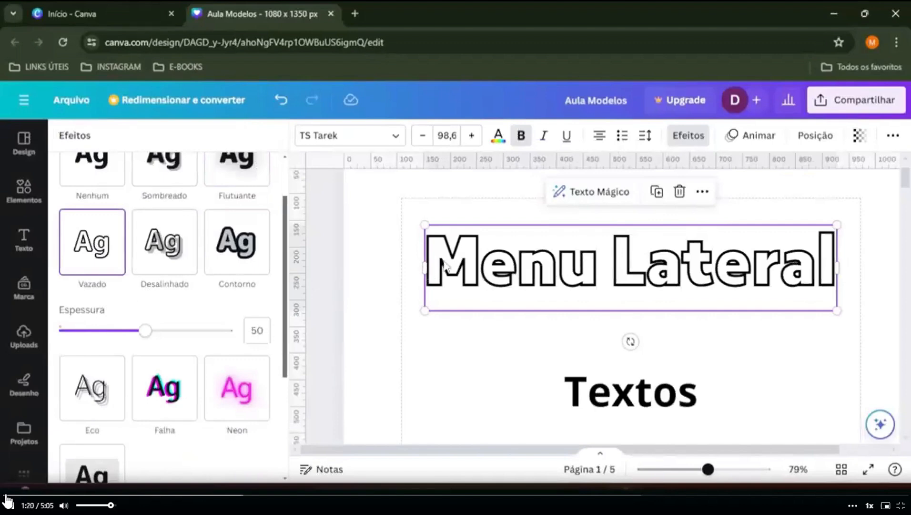
{"action": "left_click", "coordinate": [508, 293]}
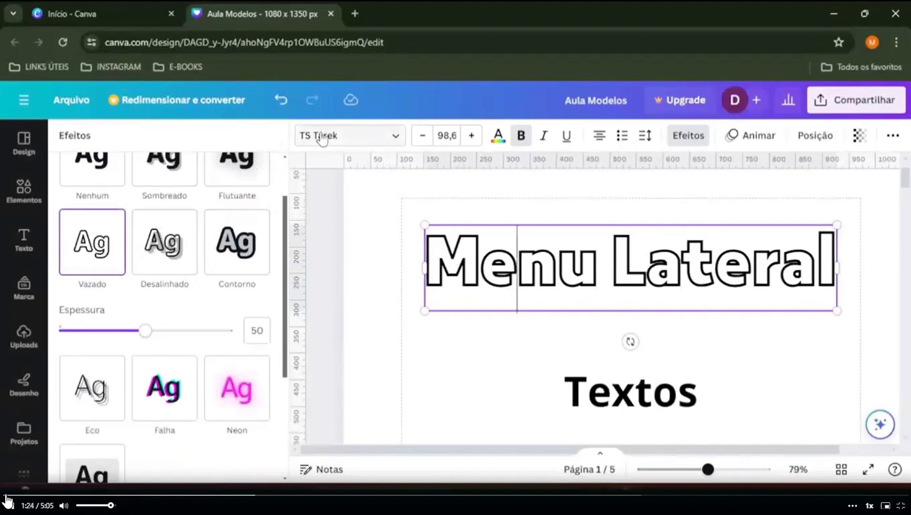
Step: Apply the Vazado effect to the three-line body text and to the Textos subtitle
{"action": "scroll", "coordinate": [582, 311], "scroll_direction": "down", "scroll_amount": 3}
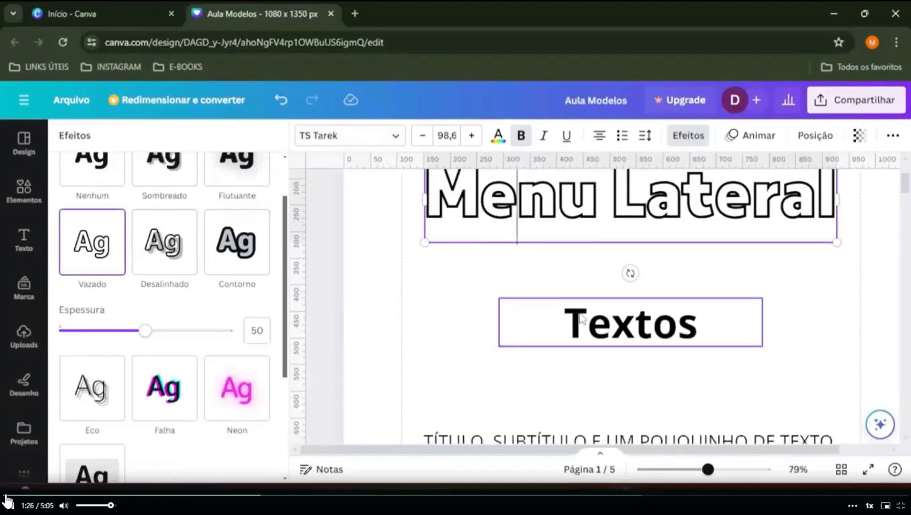
{"action": "scroll", "coordinate": [582, 318], "scroll_direction": "down", "scroll_amount": 3}
{"action": "left_click", "coordinate": [564, 387]}
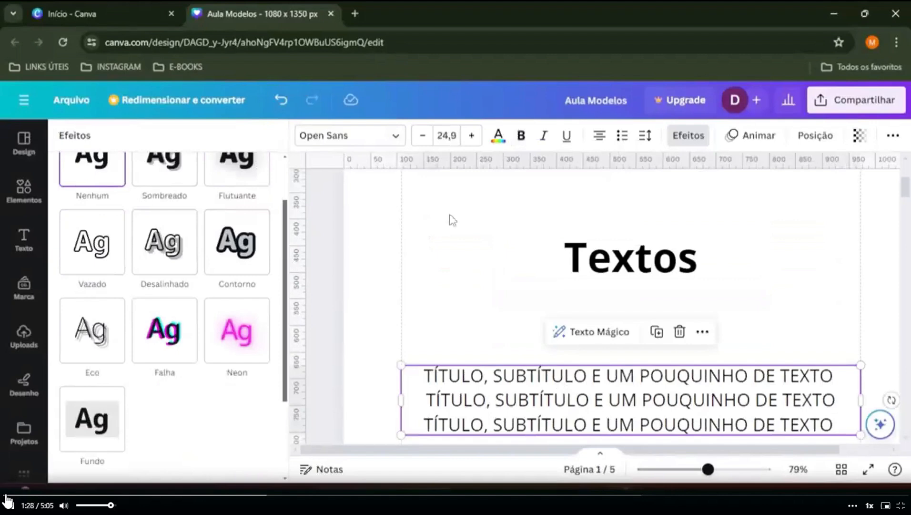
{"action": "left_click", "coordinate": [102, 252]}
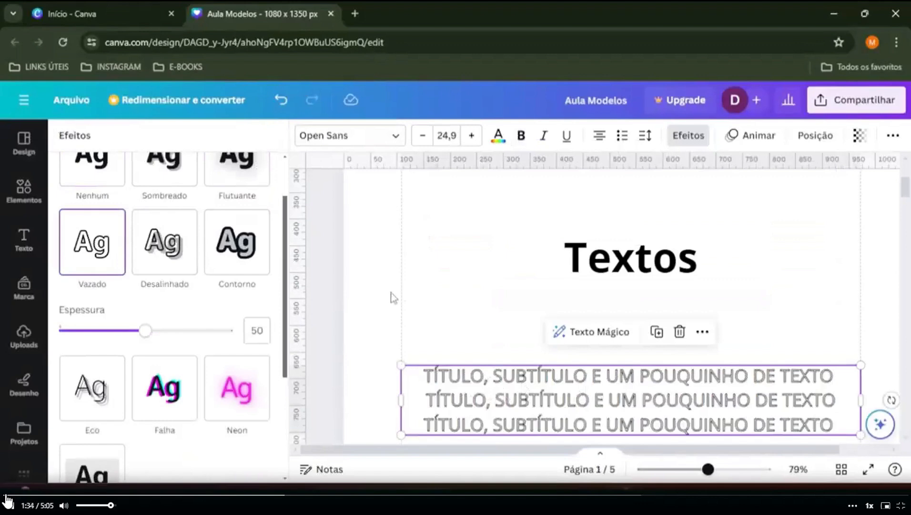
{"action": "scroll", "coordinate": [646, 329], "scroll_direction": "up", "scroll_amount": 3}
{"action": "left_click", "coordinate": [646, 329]}
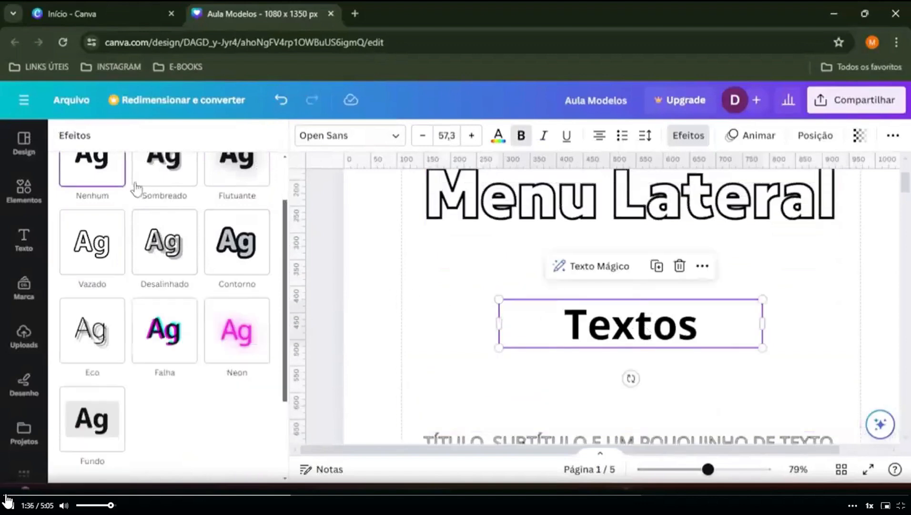
{"action": "left_click", "coordinate": [101, 262]}
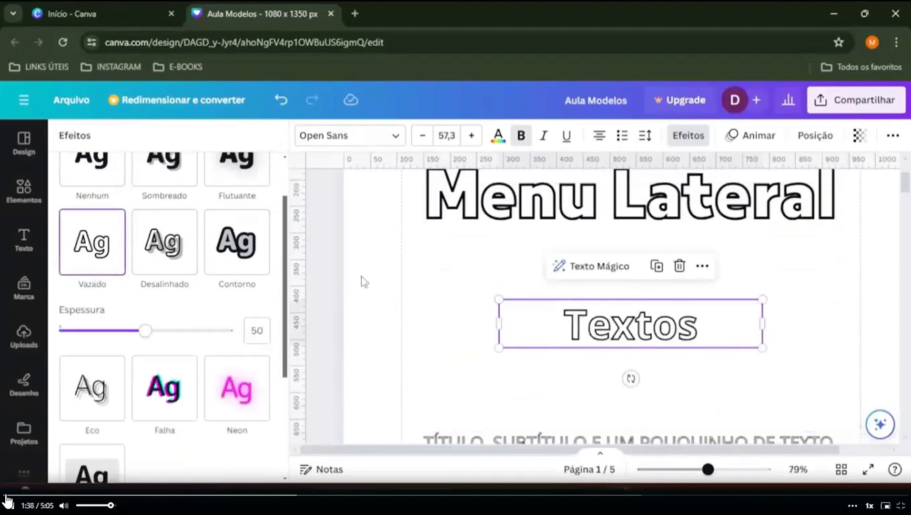
Step: Apply the Desalinhado effect to the Menu Lateral title with thickness 52, distance 71 and direction 10
{"action": "scroll", "coordinate": [441, 303], "scroll_direction": "up", "scroll_amount": 3}
{"action": "left_click", "coordinate": [477, 259]}
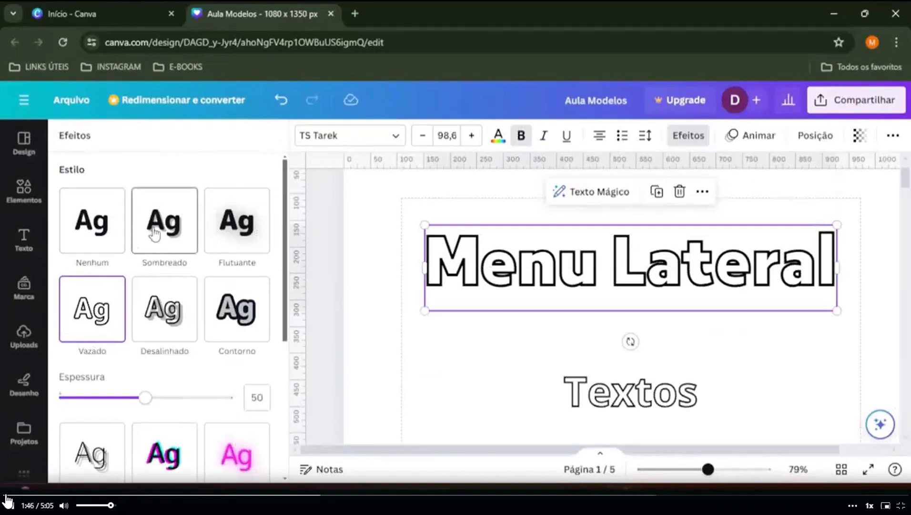
{"action": "left_click", "coordinate": [165, 319]}
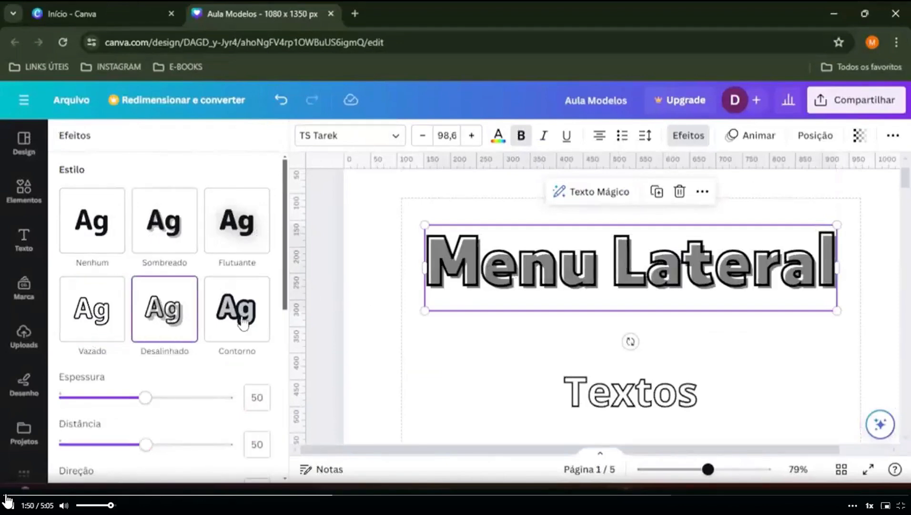
{"action": "scroll", "coordinate": [163, 315], "scroll_direction": "down", "scroll_amount": 2}
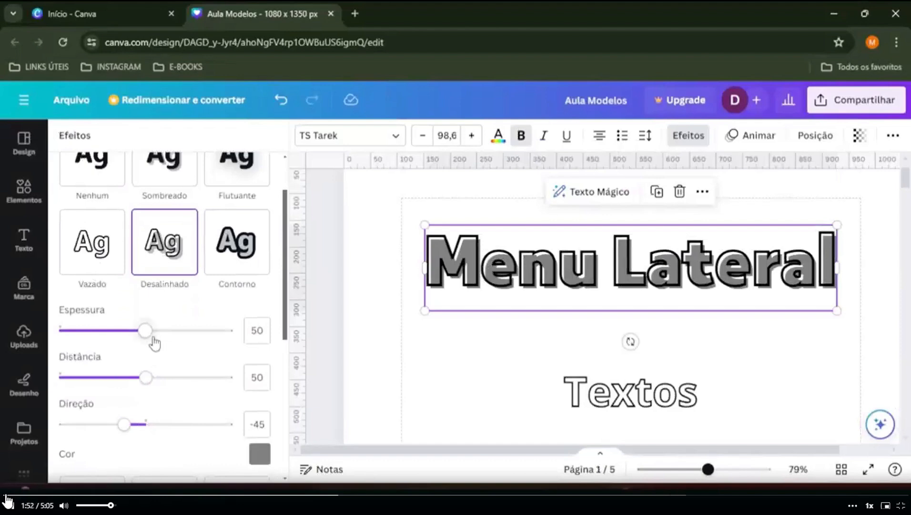
{"action": "mouse_move", "coordinate": [146, 335]}
{"action": "left_mouse_down"}
{"action": "mouse_move", "coordinate": [183, 332]}
{"action": "mouse_move", "coordinate": [151, 340]}
{"action": "left_mouse_up"}
{"action": "scroll", "coordinate": [183, 305], "scroll_direction": "down", "scroll_amount": 2}
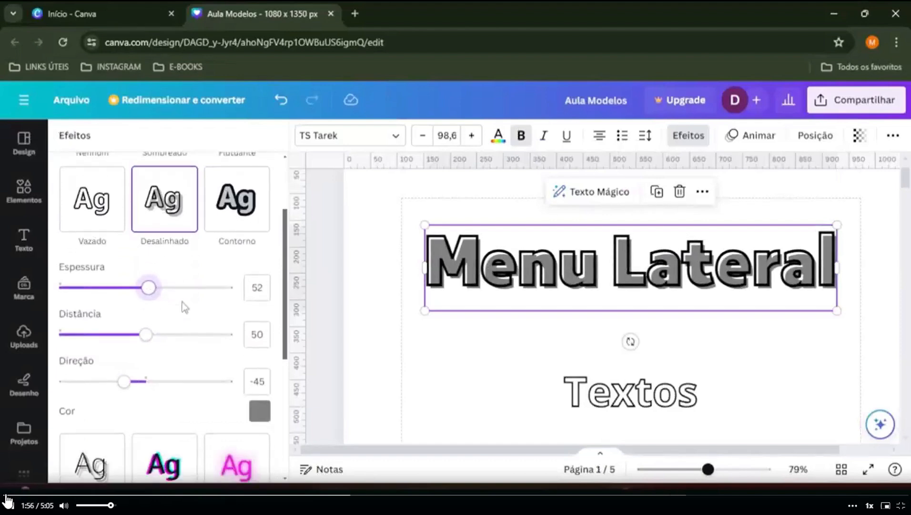
{"action": "left_click_drag", "start_coordinate": [144, 315], "coordinate": [183, 311]}
{"action": "left_click_drag", "start_coordinate": [123, 357], "coordinate": [151, 361]}
Step: Try red as the Desalinhado effect's colour on the title, and undo the latest effect changes
{"action": "left_click", "coordinate": [259, 387]}
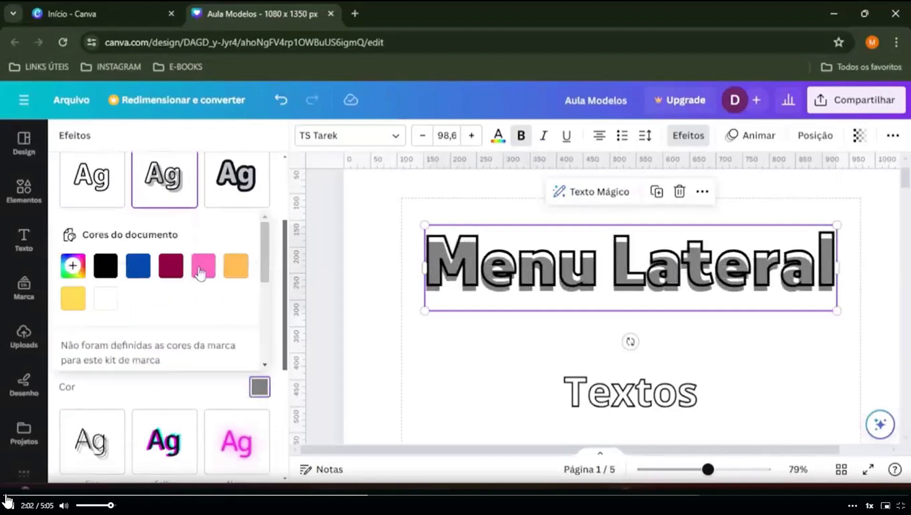
{"action": "scroll", "coordinate": [113, 247], "scroll_direction": "down", "scroll_amount": 3}
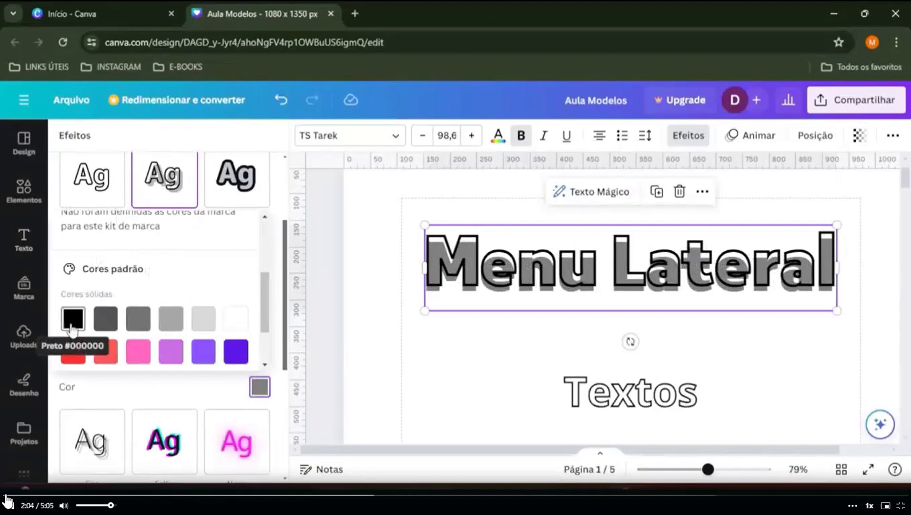
{"action": "left_click", "coordinate": [75, 358]}
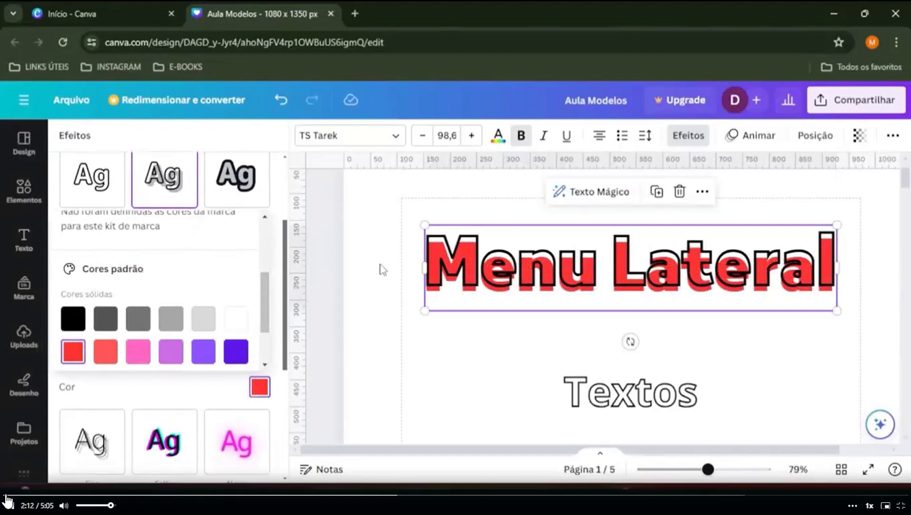
{"action": "left_click", "coordinate": [281, 101]}
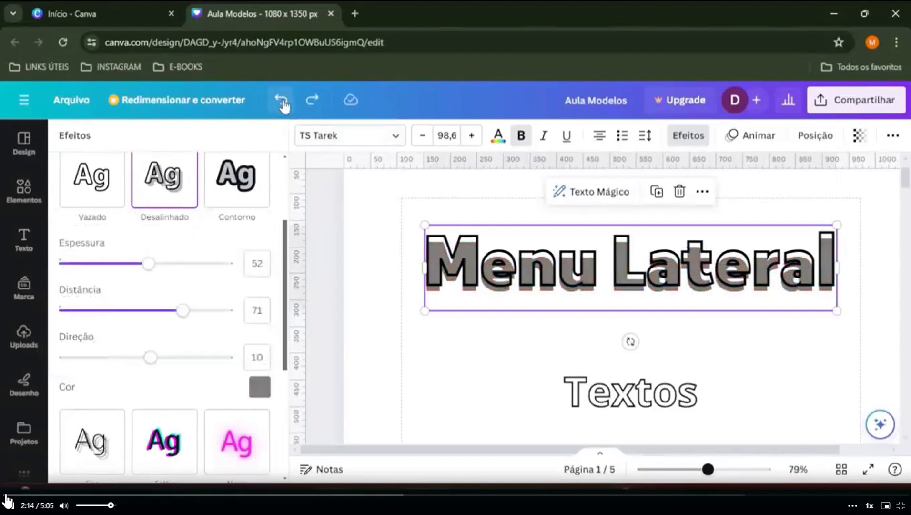
{"action": "left_click", "coordinate": [282, 101]}
{"action": "left_click", "coordinate": [283, 109]}
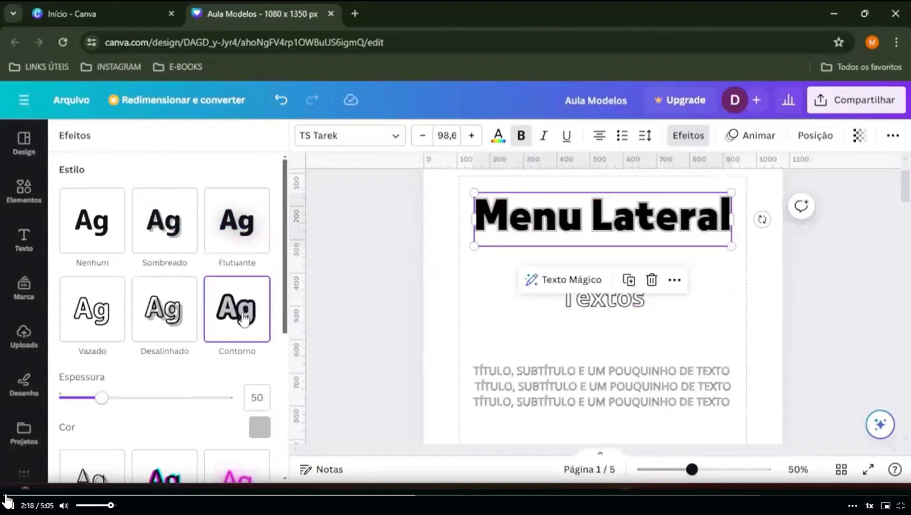
Step: Thicken the Contorno effect on the Menu Lateral title and try burgundy as its colour before setting it to pink #EB0E99
{"action": "scroll", "coordinate": [217, 315], "scroll_direction": "down", "scroll_amount": 2}
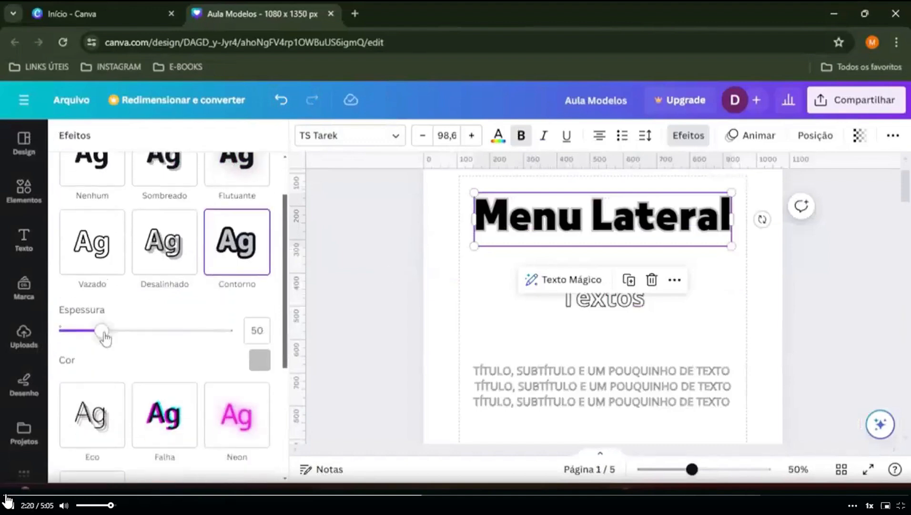
{"action": "left_click_drag", "start_coordinate": [105, 337], "coordinate": [137, 337]}
{"action": "left_click", "coordinate": [259, 362]}
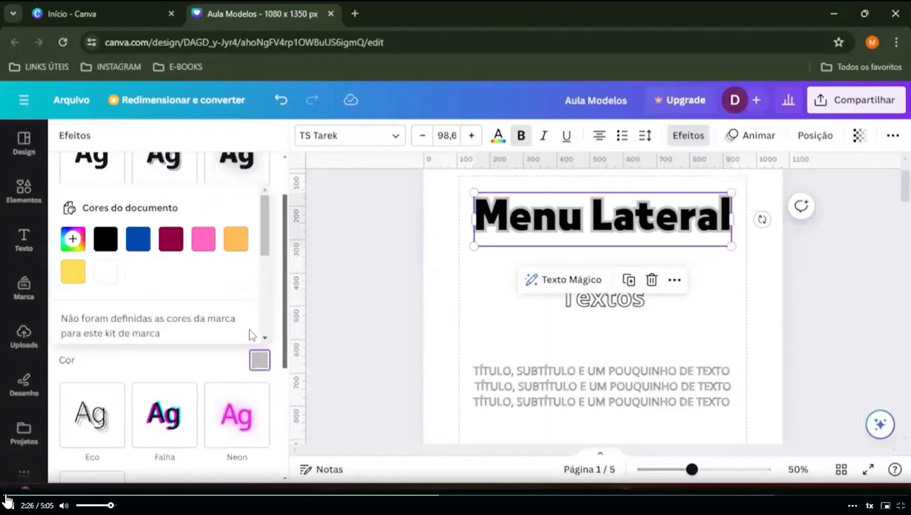
{"action": "left_click", "coordinate": [170, 244]}
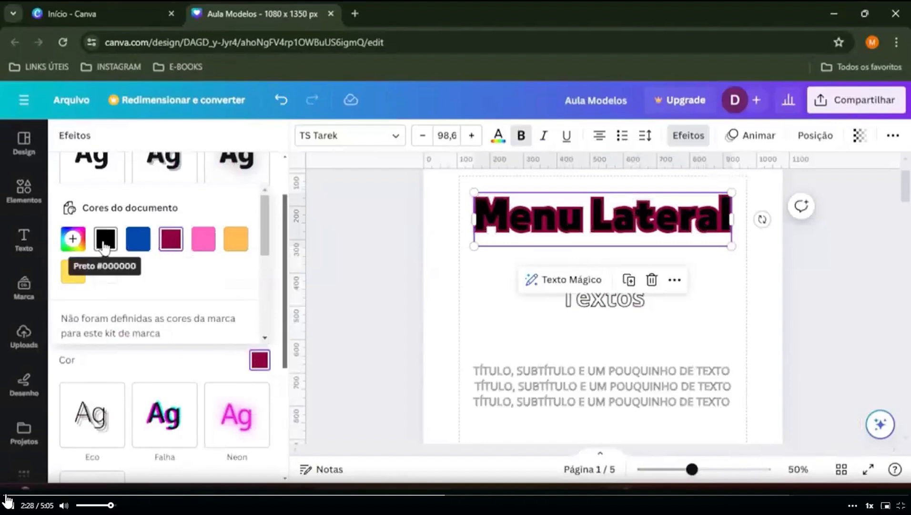
{"action": "left_click", "coordinate": [73, 239]}
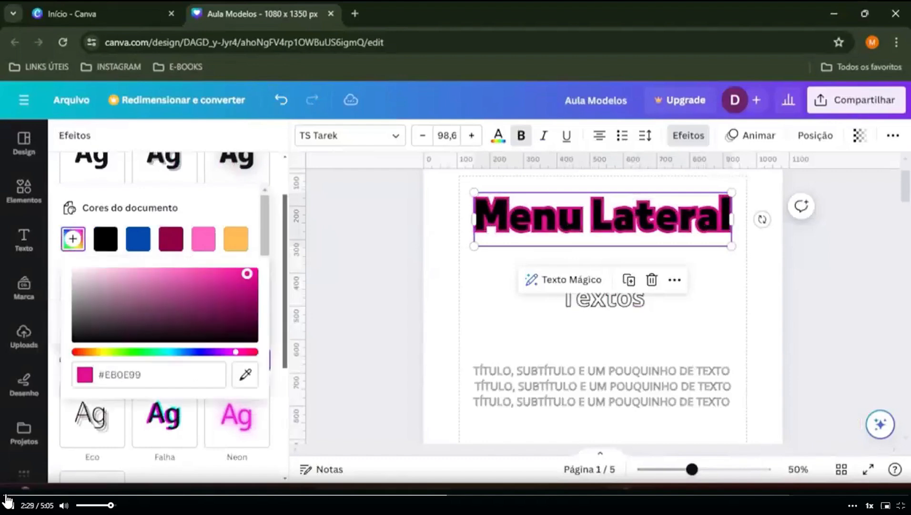
{"action": "left_click", "coordinate": [365, 261]}
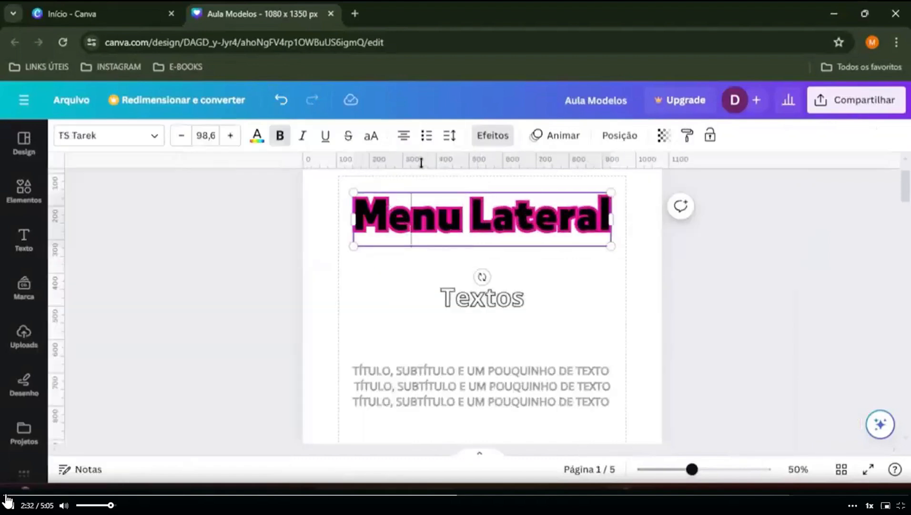
{"action": "left_click", "coordinate": [491, 136]}
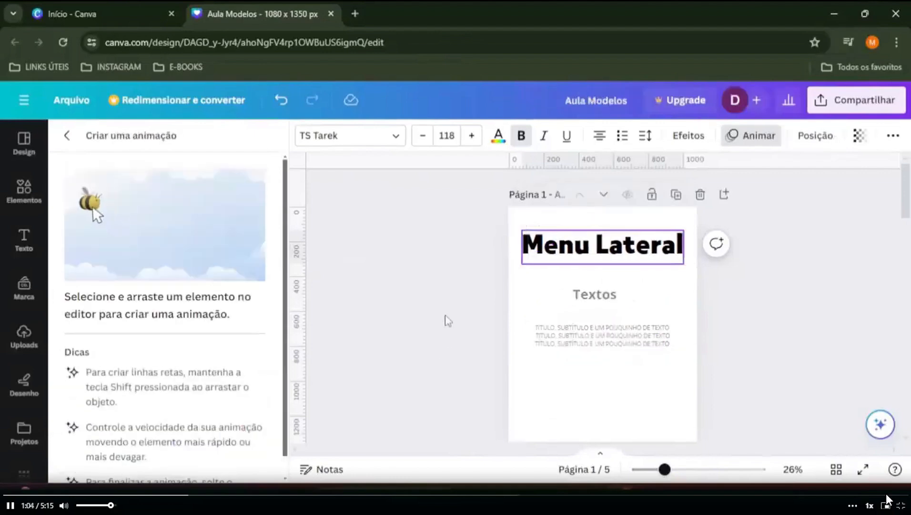
Step: Leave the custom animation mode and start creating a custom animation (Criar uma animação) for the Menu Lateral title again
{"action": "left_click", "coordinate": [448, 321]}
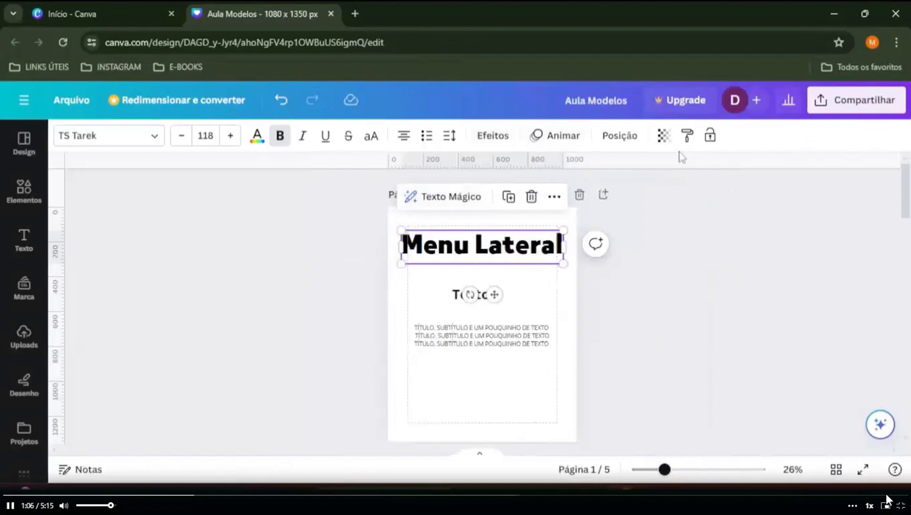
{"action": "left_click", "coordinate": [563, 137]}
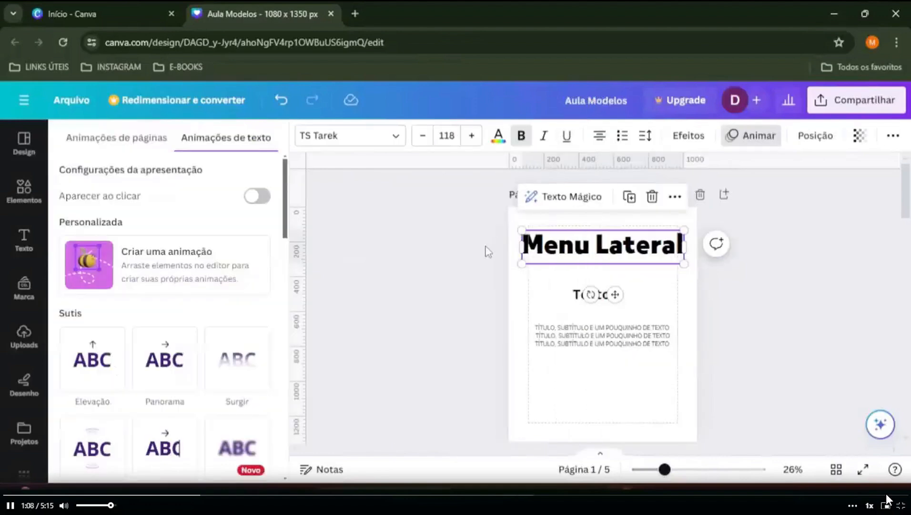
{"action": "left_click", "coordinate": [161, 275]}
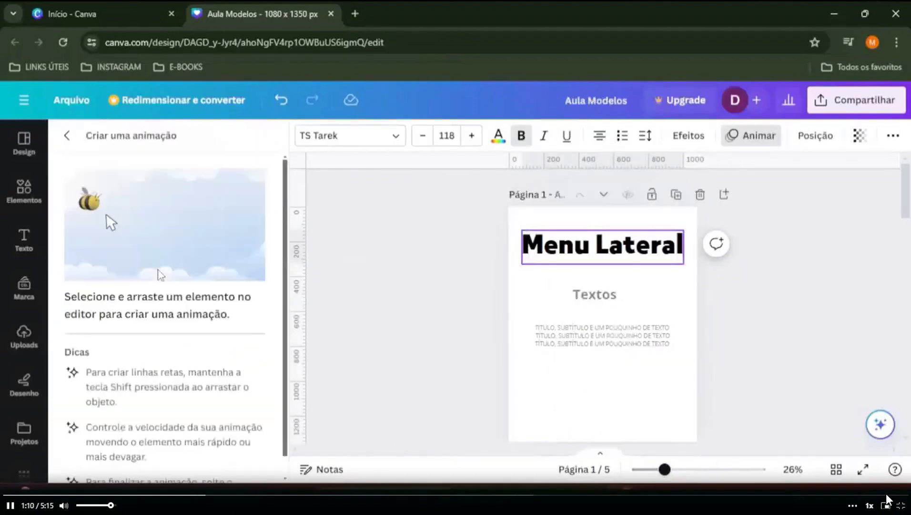
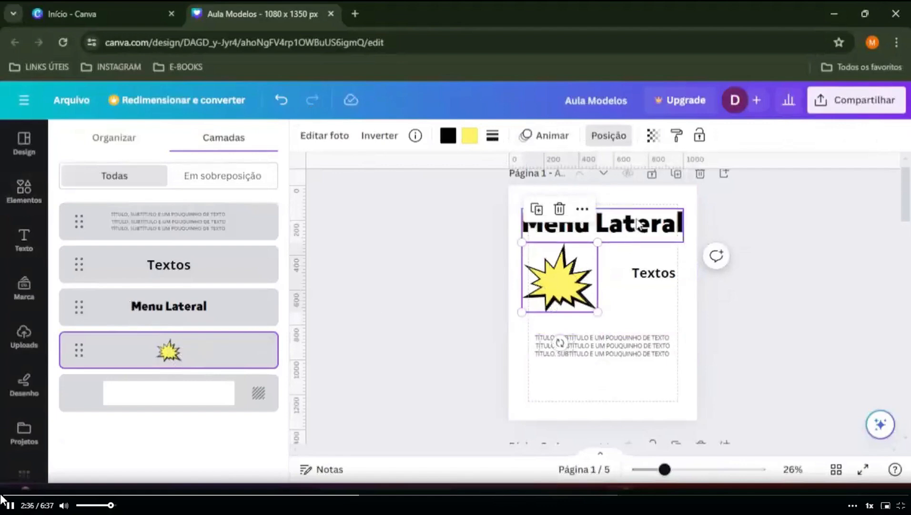
Step: Move the Menu Lateral title, the Textos subtitle and the three-line body text over the yellow starburst, and undo the latest moves
{"action": "left_click_drag", "start_coordinate": [638, 223], "coordinate": [623, 253]}
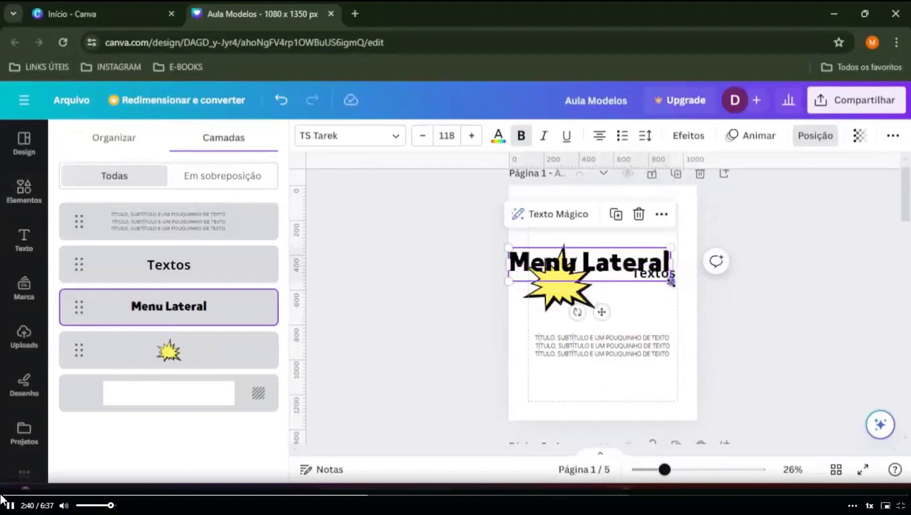
{"action": "left_click", "coordinate": [679, 280]}
{"action": "left_click_drag", "start_coordinate": [678, 280], "coordinate": [571, 289]}
{"action": "left_click", "coordinate": [588, 345]}
{"action": "left_click_drag", "start_coordinate": [588, 345], "coordinate": [588, 289]}
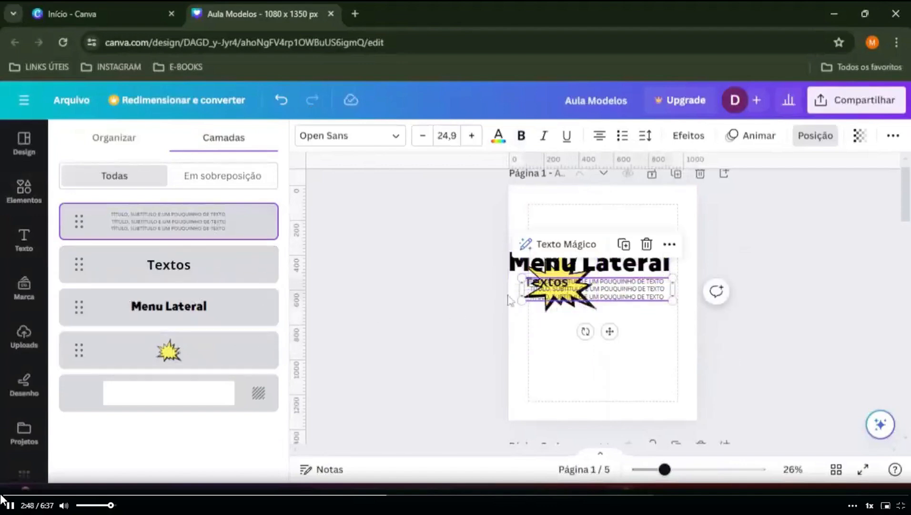
{"action": "key", "text": "ctrl+z"}
{"action": "key", "text": "ctrl+z"}
{"action": "left_click", "coordinate": [567, 306]}
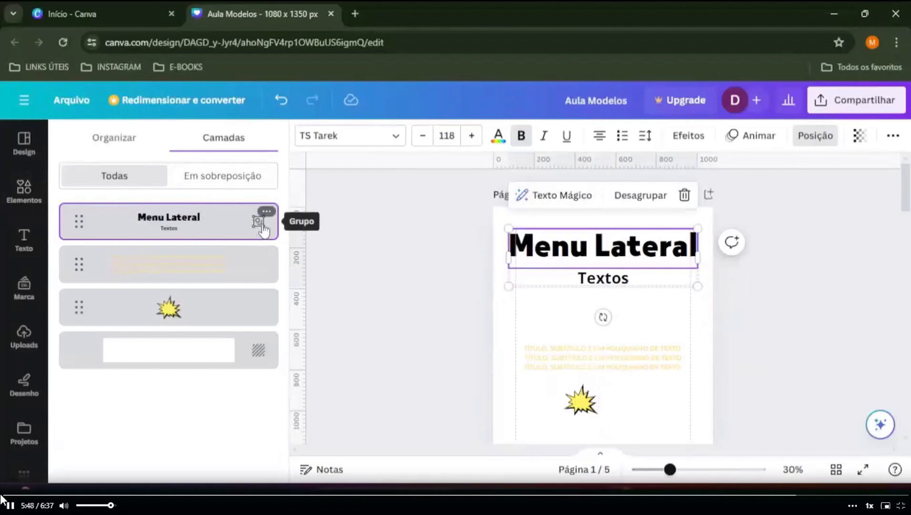
Step: Try ungrouping the Menu Lateral and Textos group through its layer options, and undo the ungrouping
{"action": "left_click", "coordinate": [266, 212]}
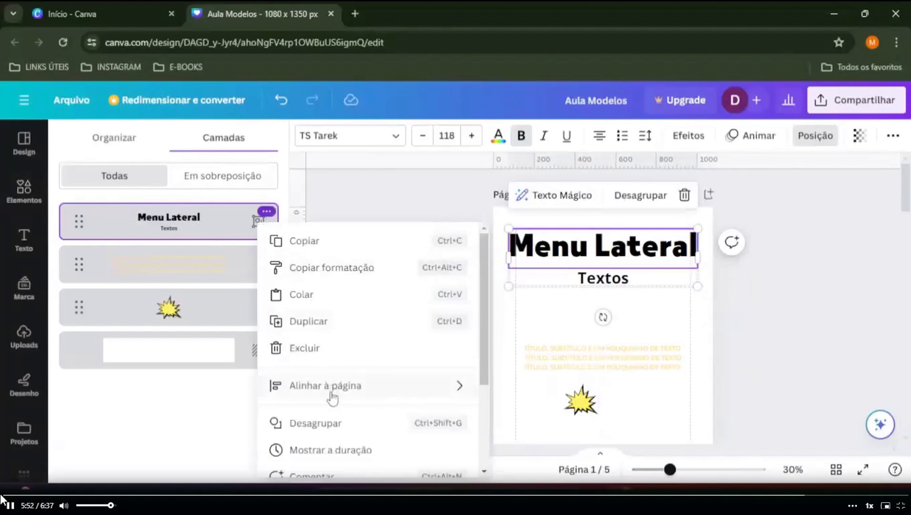
{"action": "left_click", "coordinate": [328, 428]}
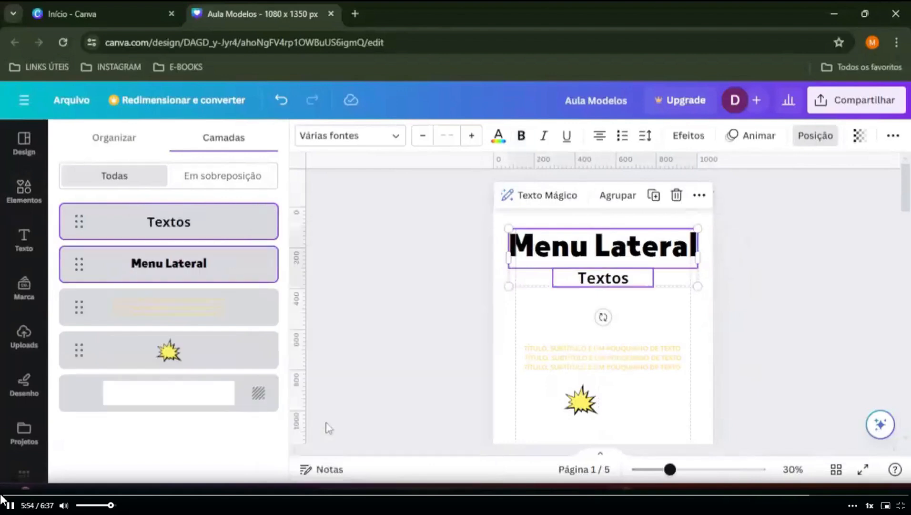
{"action": "left_click", "coordinate": [281, 99]}
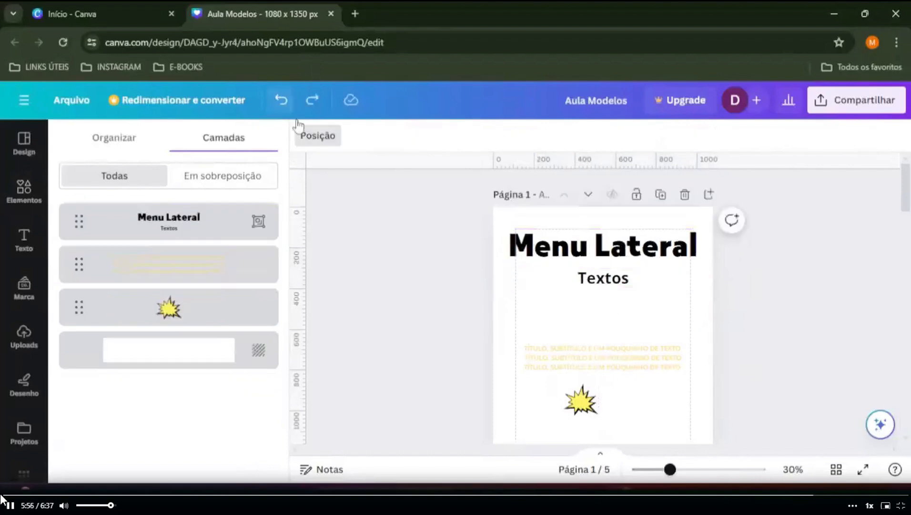
Step: Ungroup the Menu Lateral and Textos group and move the Textos subtitle on its own
{"action": "left_click", "coordinate": [262, 232]}
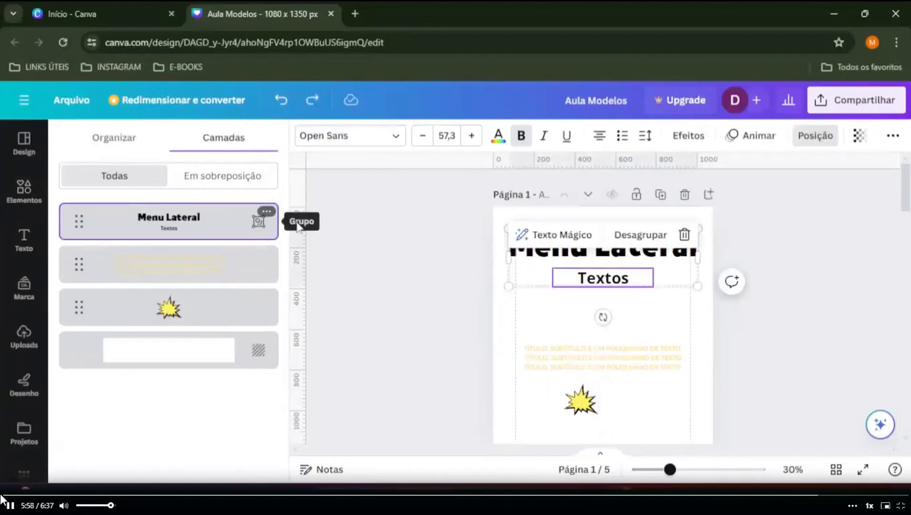
{"action": "left_click", "coordinate": [667, 336]}
{"action": "left_click", "coordinate": [618, 282]}
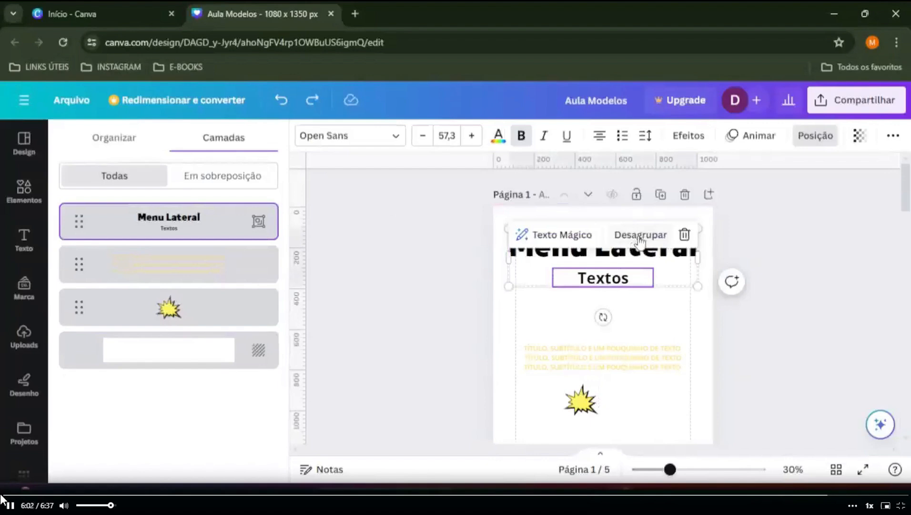
{"action": "left_click", "coordinate": [640, 235]}
{"action": "left_click", "coordinate": [510, 329]}
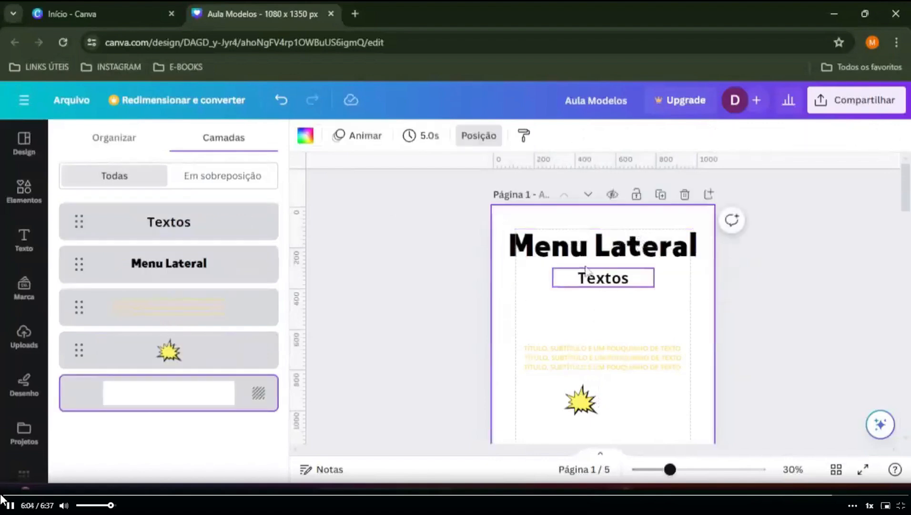
{"action": "mouse_move", "coordinate": [588, 284]}
{"action": "left_mouse_down"}
{"action": "mouse_move", "coordinate": [615, 304]}
{"action": "mouse_move", "coordinate": [579, 286]}
{"action": "left_mouse_up"}
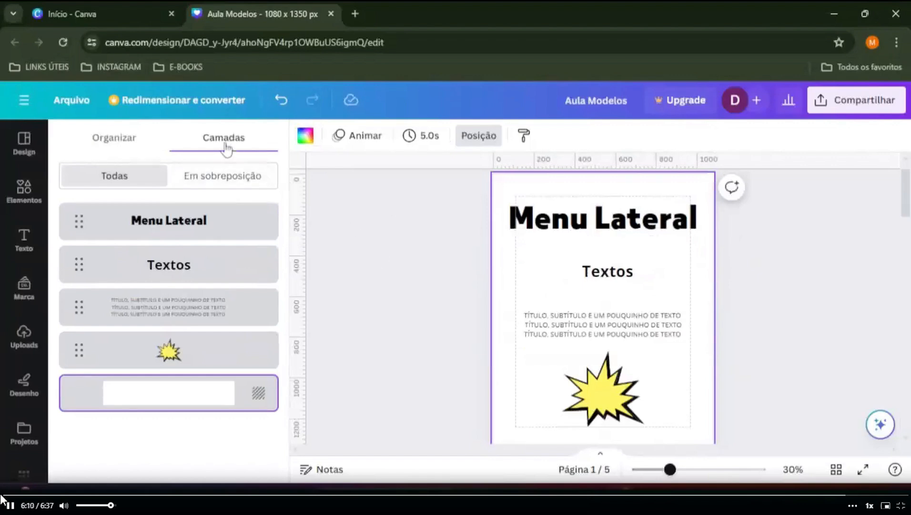
Step: Move the yellow starburst over the end of the Menu Lateral title, bring it forward one layer and send it backward again
{"action": "left_click", "coordinate": [122, 138]}
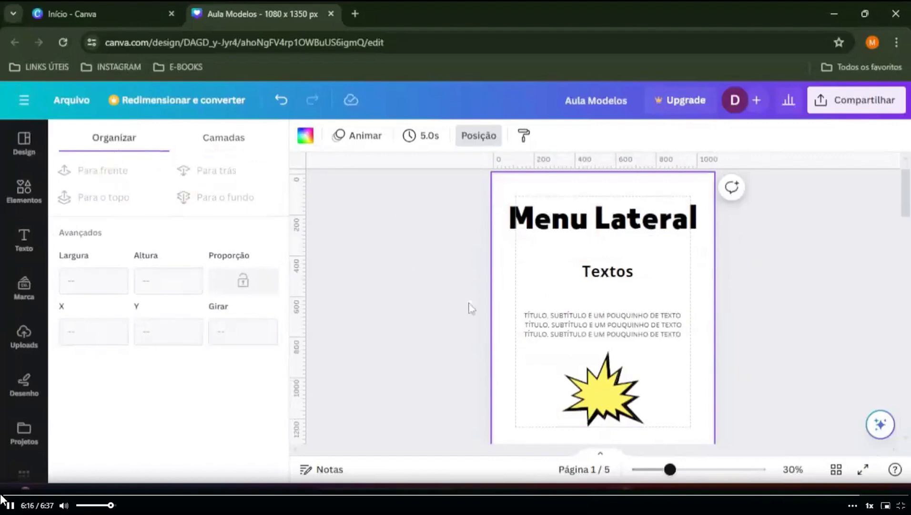
{"action": "left_click_drag", "start_coordinate": [574, 391], "coordinate": [563, 229]}
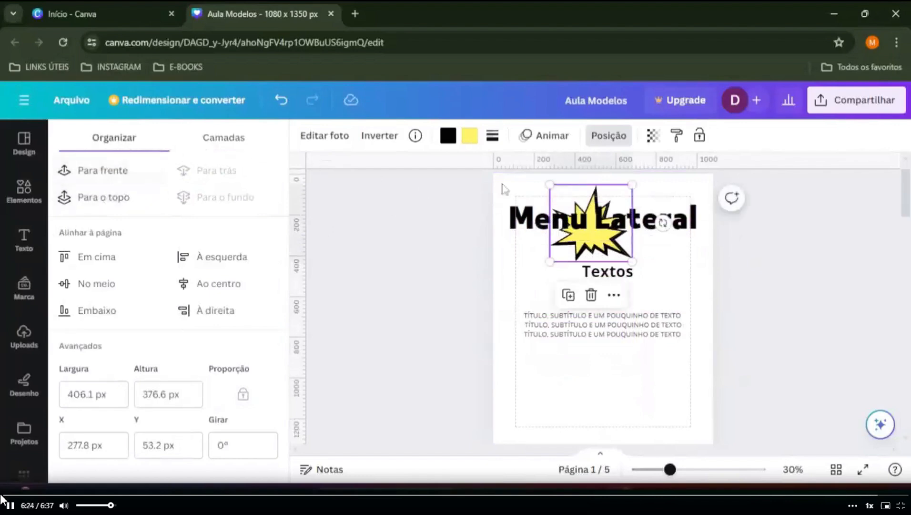
{"action": "left_click_drag", "start_coordinate": [561, 191], "coordinate": [619, 189]}
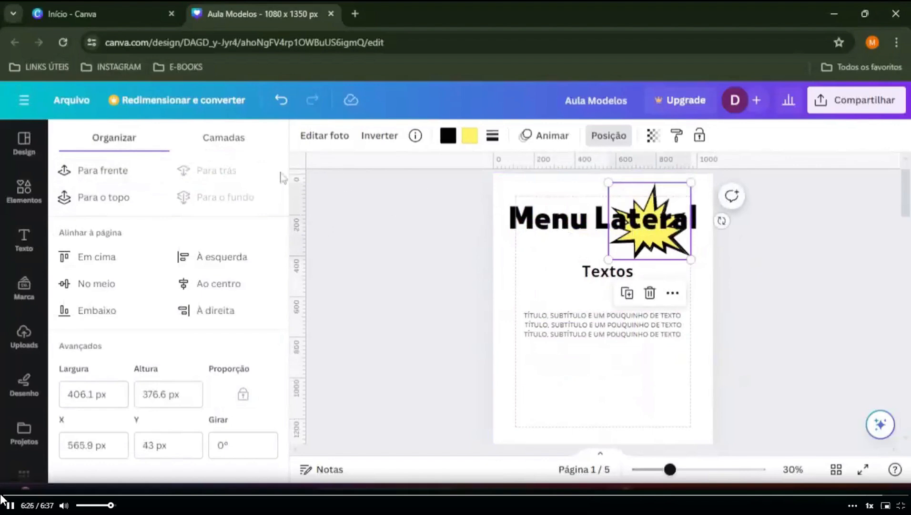
{"action": "left_click", "coordinate": [123, 176]}
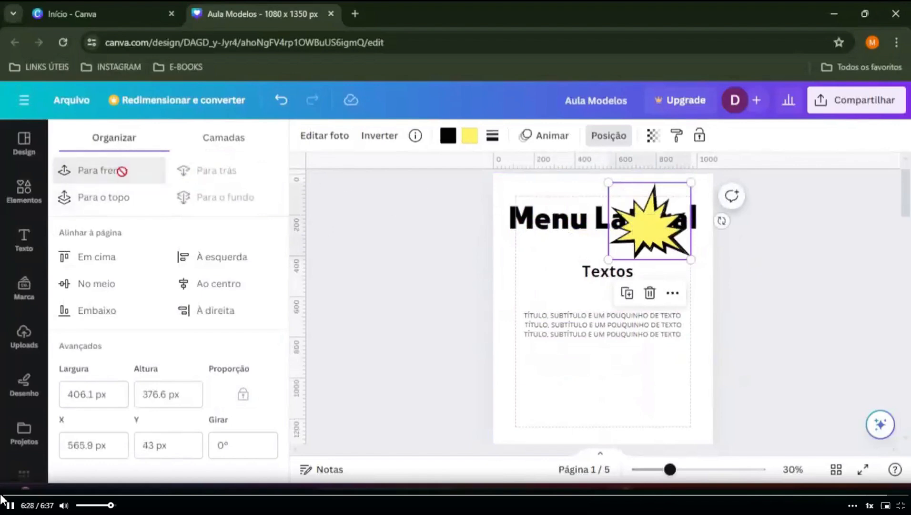
{"action": "left_click", "coordinate": [210, 172]}
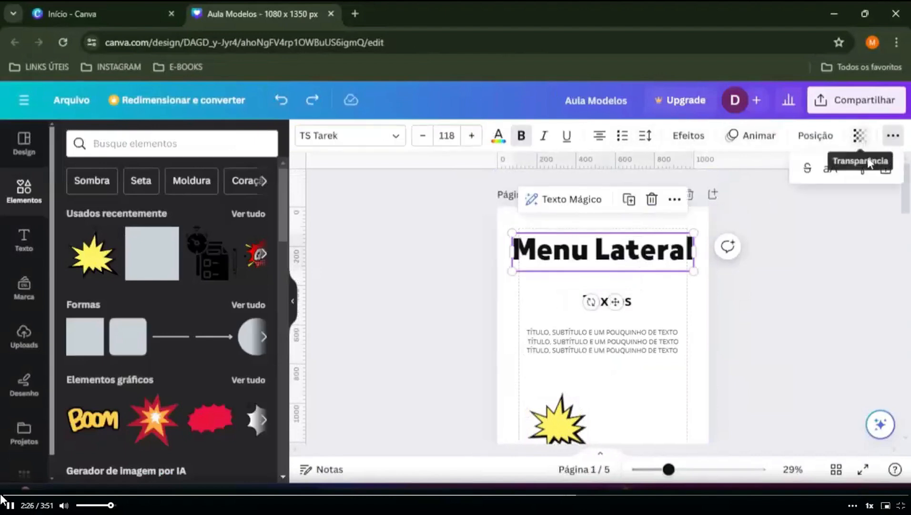
Step: Lock the Menu Lateral title, and slightly shift the Textos subtitle, the body text and the yellow starburst
{"action": "left_click", "coordinate": [681, 285]}
{"action": "left_click", "coordinate": [646, 260]}
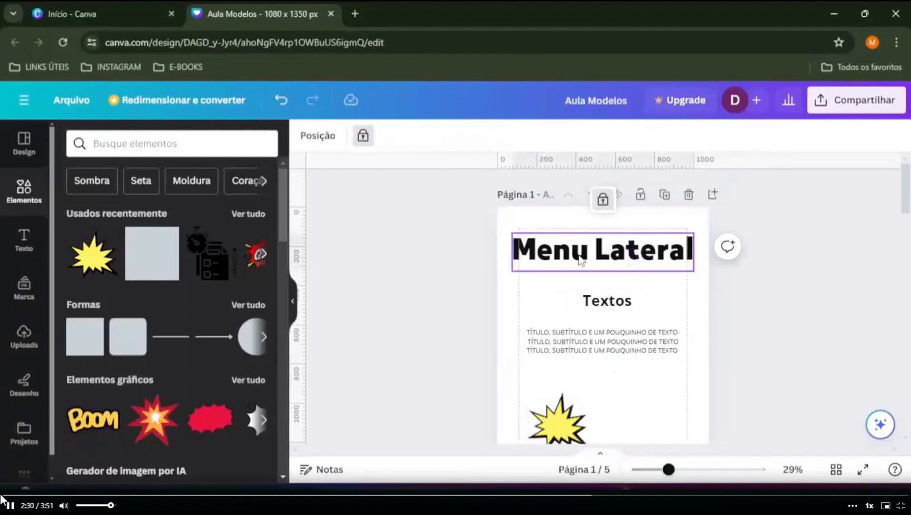
{"action": "mouse_move", "coordinate": [610, 315]}
{"action": "left_mouse_down"}
{"action": "mouse_move", "coordinate": [674, 293]}
{"action": "mouse_move", "coordinate": [603, 330]}
{"action": "left_mouse_up"}
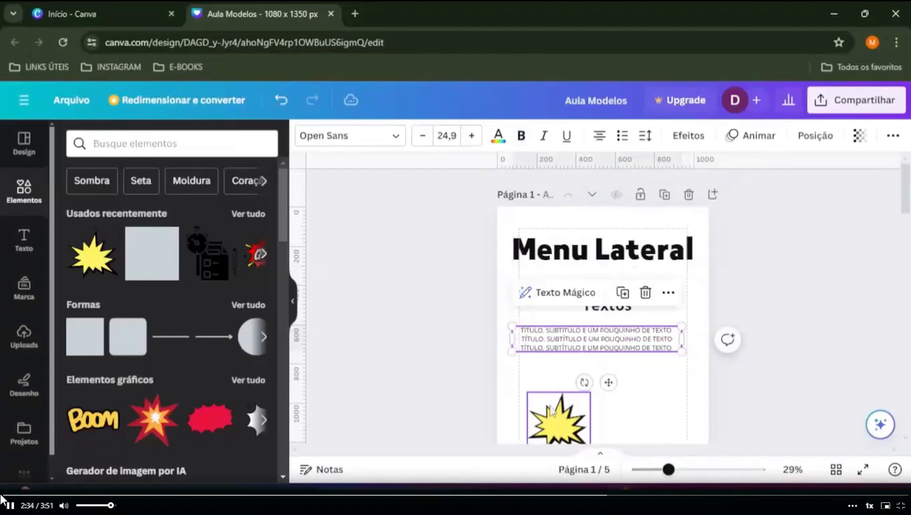
{"action": "left_click_drag", "start_coordinate": [558, 417], "coordinate": [600, 408]}
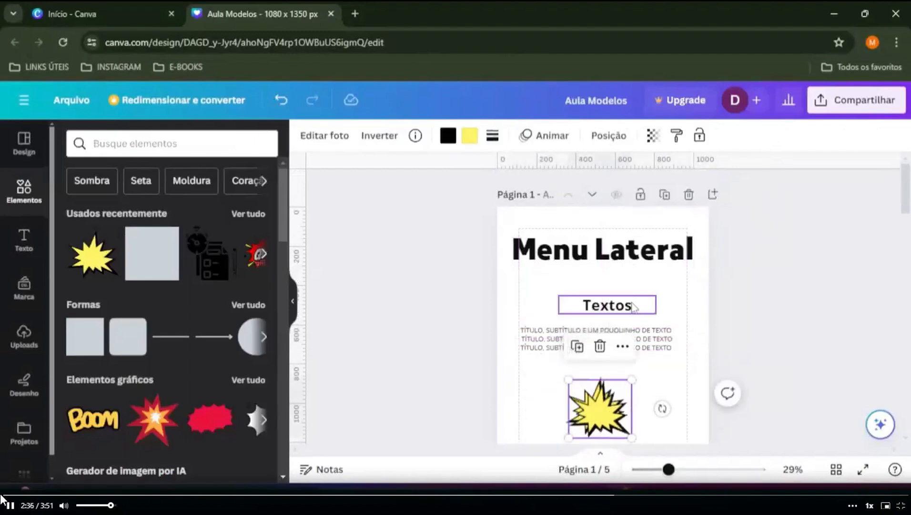
{"action": "left_click", "coordinate": [629, 262]}
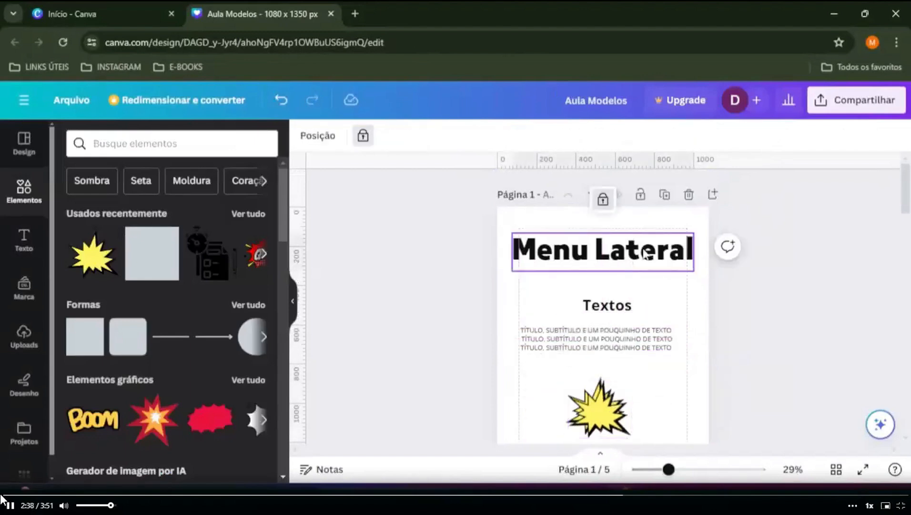
Step: Unlock the Menu Lateral title and clear its selection
{"action": "left_click", "coordinate": [665, 316]}
{"action": "left_click", "coordinate": [618, 266]}
{"action": "left_click", "coordinate": [602, 202]}
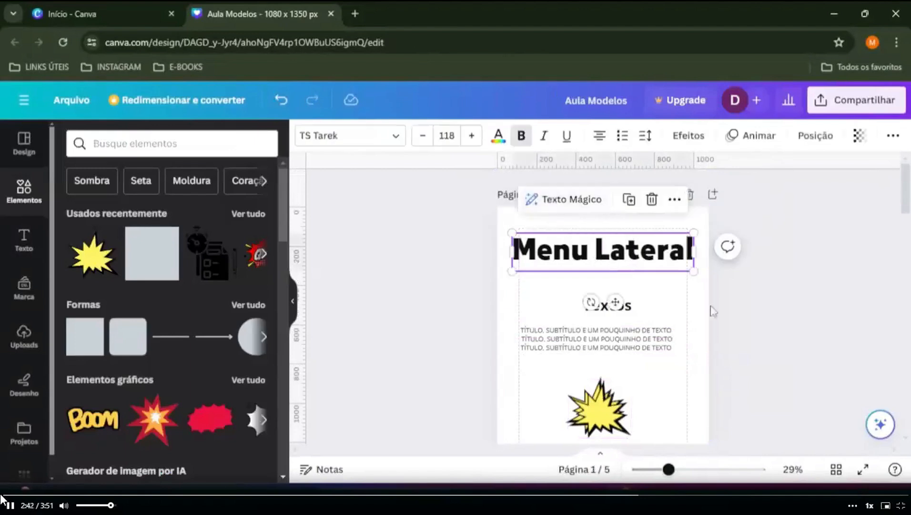
{"action": "left_click", "coordinate": [685, 311]}
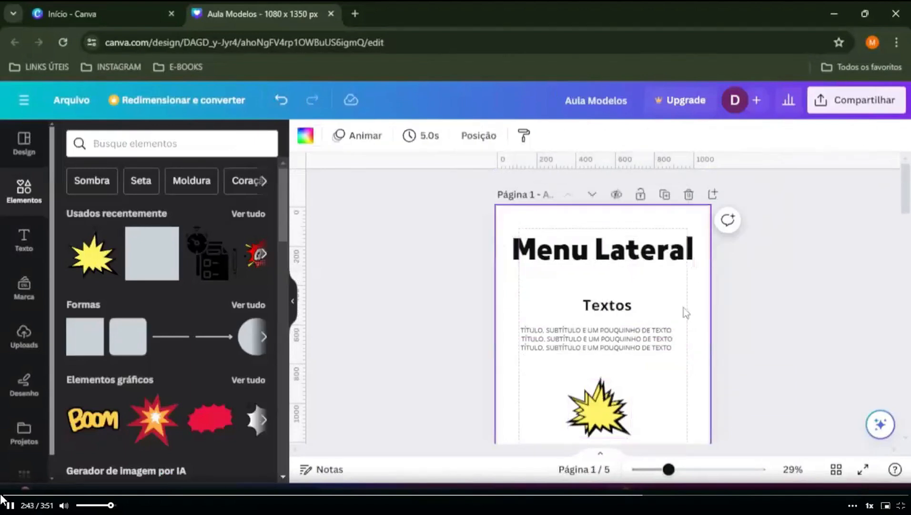
Step: Place the text cursor in the unlocked Menu Lateral title, and nudge the yellow starburst slightly
{"action": "left_click", "coordinate": [686, 241]}
{"action": "left_click", "coordinate": [667, 225]}
{"action": "left_click", "coordinate": [648, 269]}
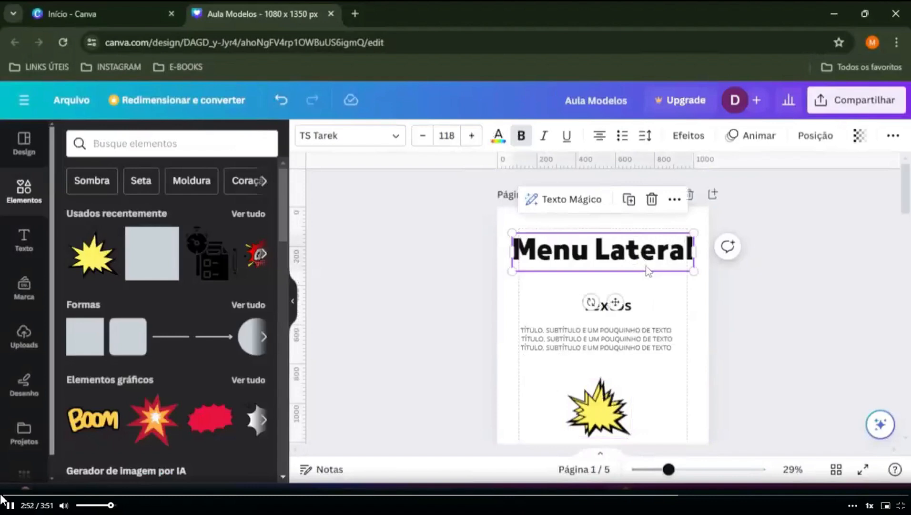
{"action": "left_click", "coordinate": [646, 266]}
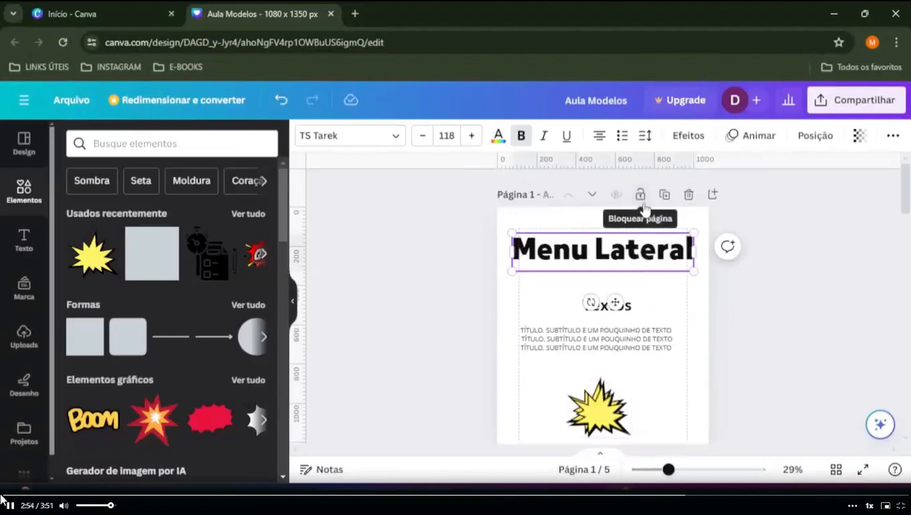
{"action": "left_click", "coordinate": [584, 248]}
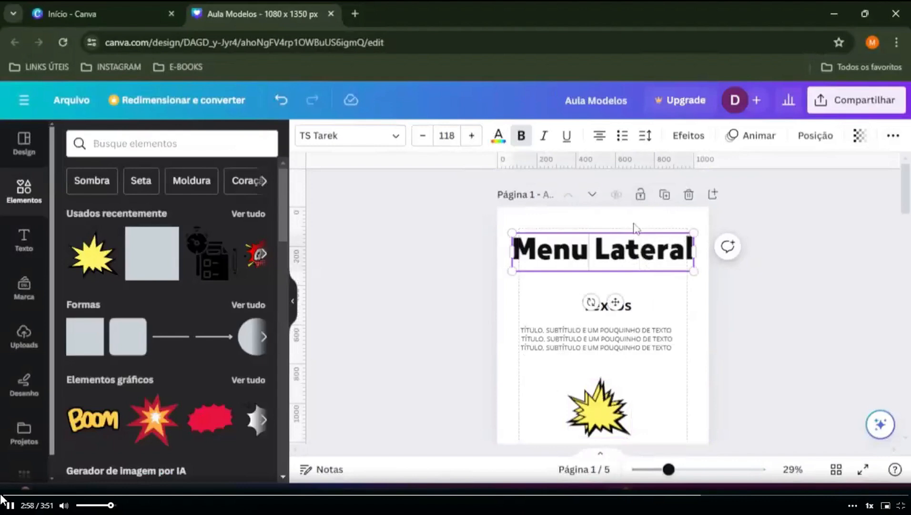
{"action": "left_click", "coordinate": [601, 407]}
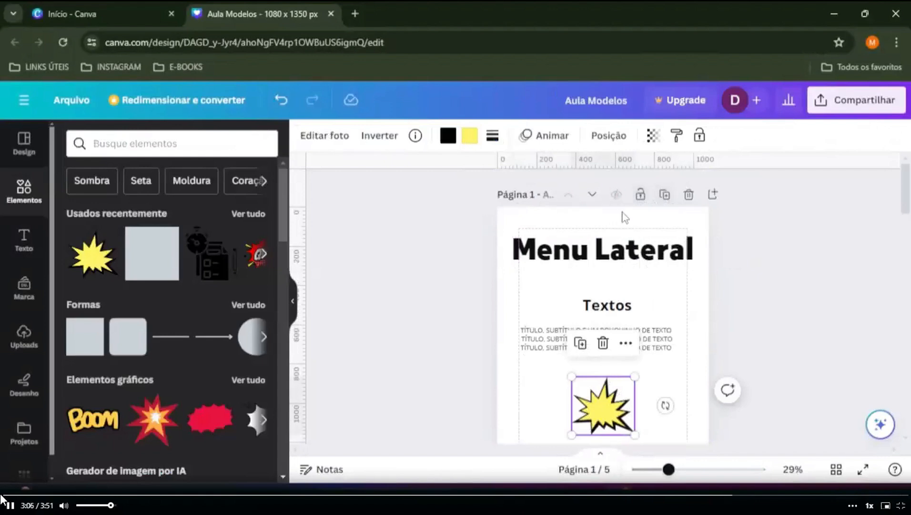
Step: Lock page 1, shift the bulleted list on page 2 slightly to the right and clear its selection
{"action": "left_click", "coordinate": [641, 196]}
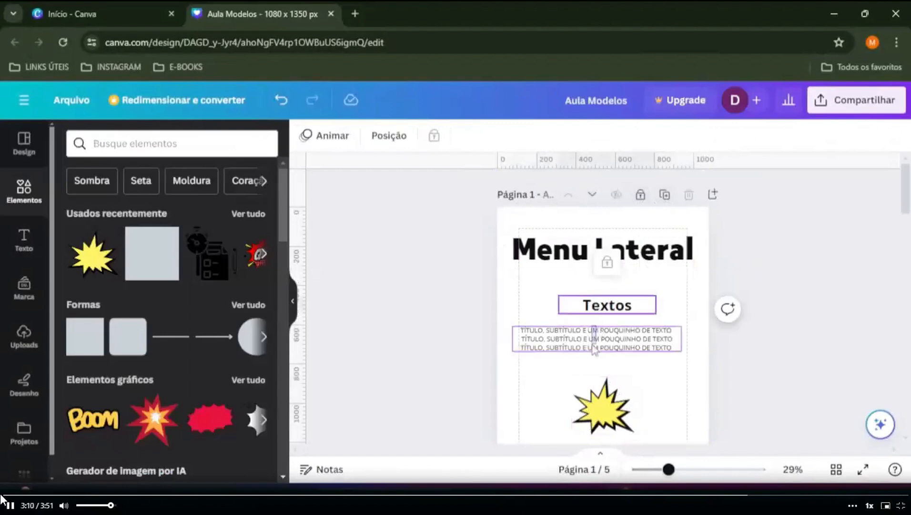
{"action": "scroll", "coordinate": [600, 295], "scroll_direction": "down", "scroll_amount": 6}
{"action": "left_click", "coordinate": [615, 305]}
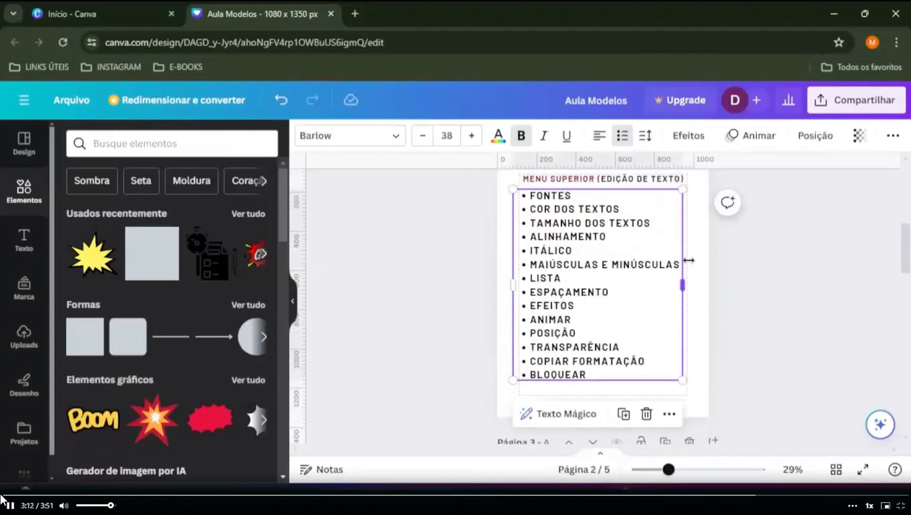
{"action": "mouse_move", "coordinate": [615, 305]}
{"action": "left_mouse_down"}
{"action": "mouse_move", "coordinate": [626, 317]}
{"action": "mouse_move", "coordinate": [626, 305]}
{"action": "left_mouse_up"}
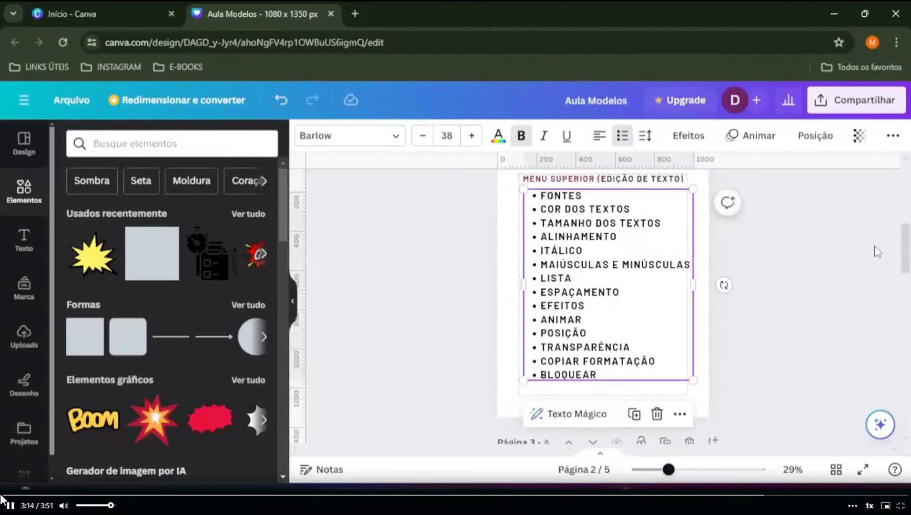
{"action": "scroll", "coordinate": [907, 249], "scroll_direction": "up", "scroll_amount": 1}
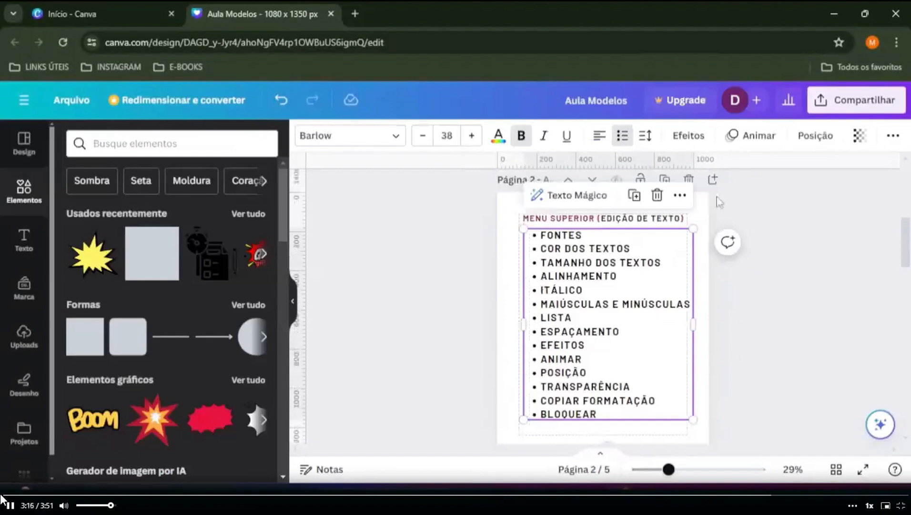
{"action": "left_click", "coordinate": [837, 203]}
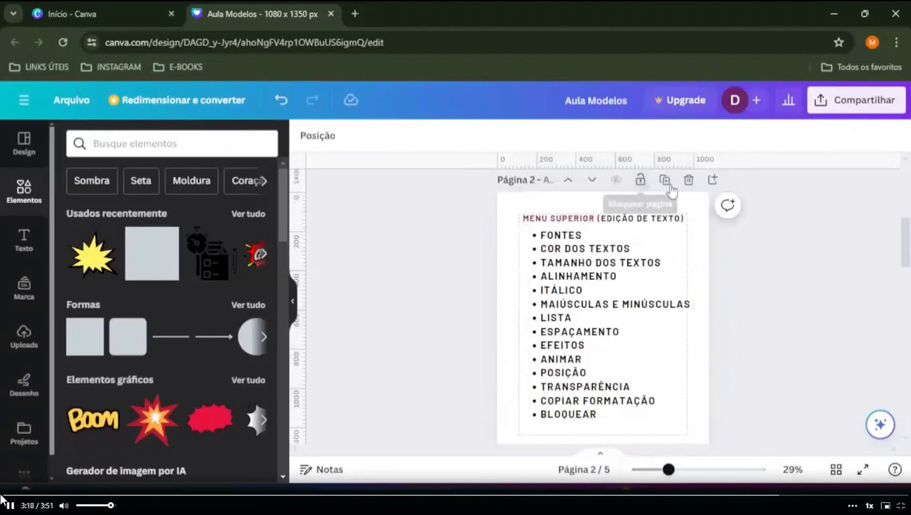
Step: Unlock page 1 and move its Menu Lateral title slightly upward
{"action": "scroll", "coordinate": [905, 238], "scroll_direction": "up", "scroll_amount": 2}
{"action": "scroll", "coordinate": [907, 229], "scroll_direction": "up", "scroll_amount": 5}
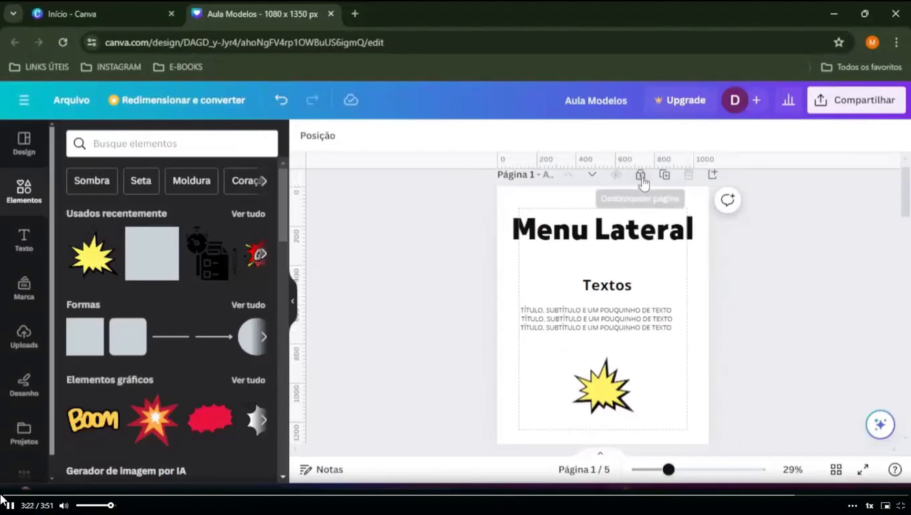
{"action": "left_click", "coordinate": [628, 228]}
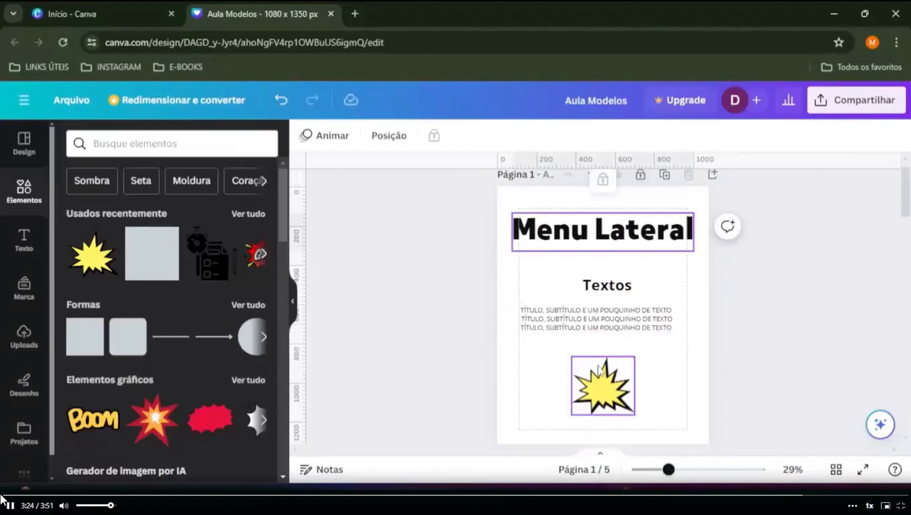
{"action": "left_click", "coordinate": [641, 177]}
{"action": "left_click", "coordinate": [700, 299]}
{"action": "left_click_drag", "start_coordinate": [642, 253], "coordinate": [636, 244]}
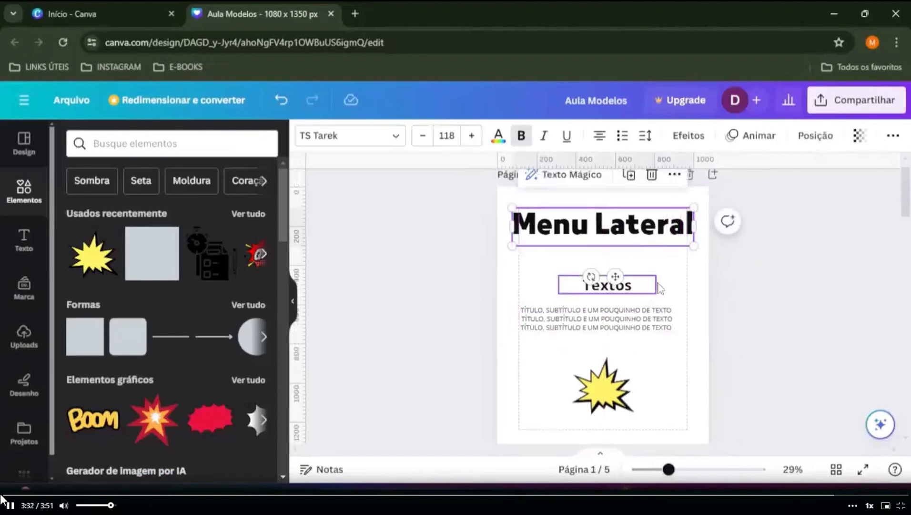